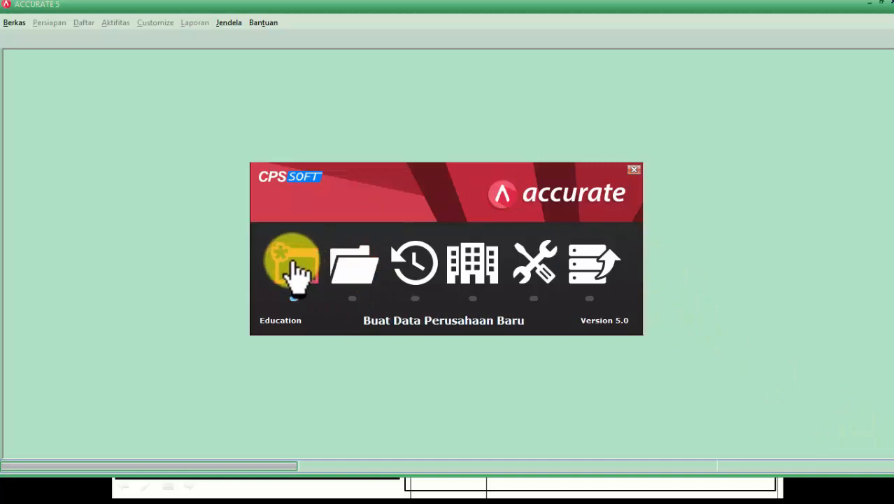
- Start a new company database and browse to the E:\TUTORIAL - KARYA INOVATIF 2018 folder
click(294, 270)
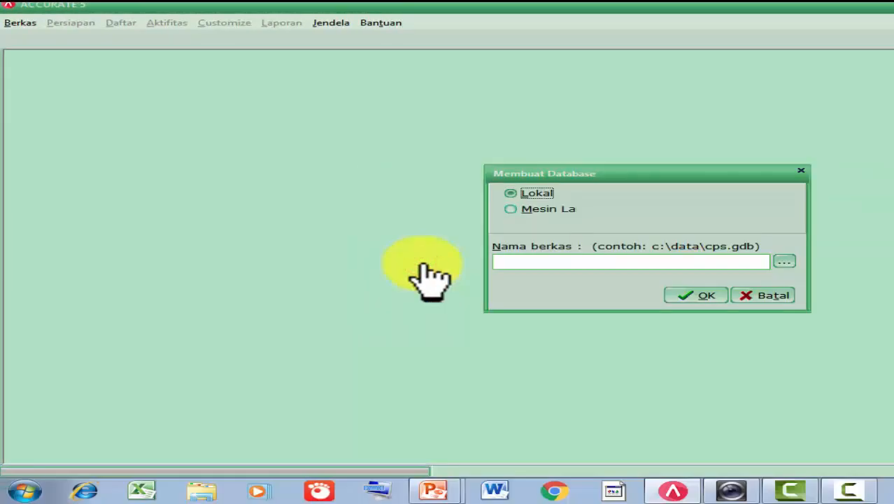
click(784, 262)
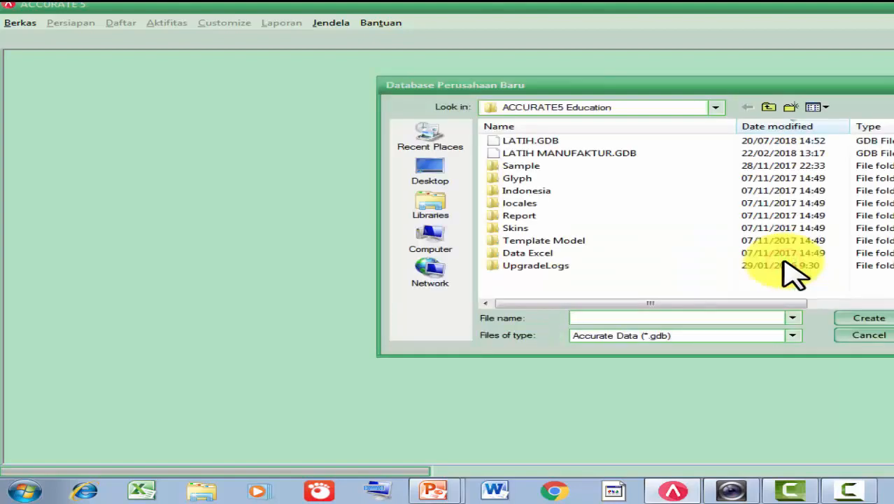
click(441, 238)
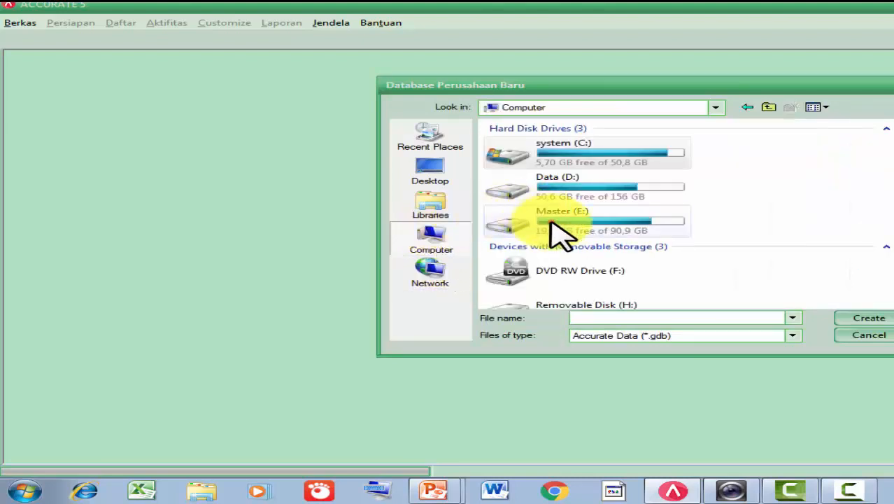
double_click(554, 224)
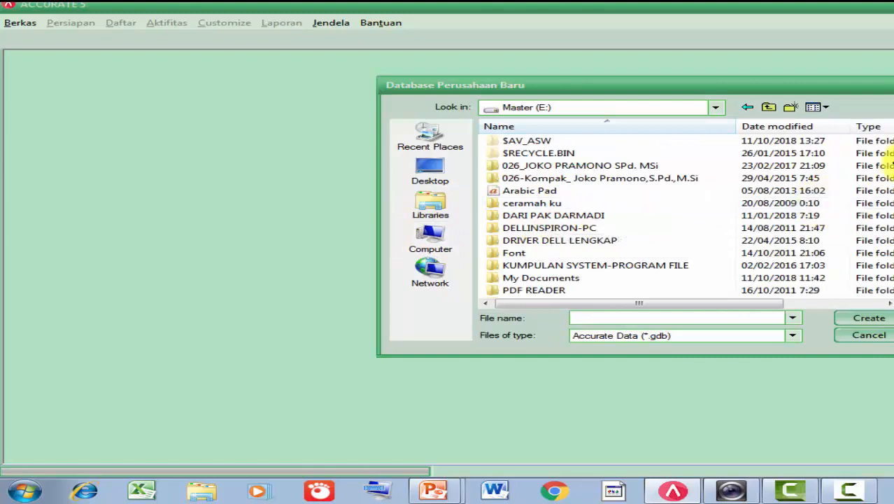
scroll(689, 216, down, 3)
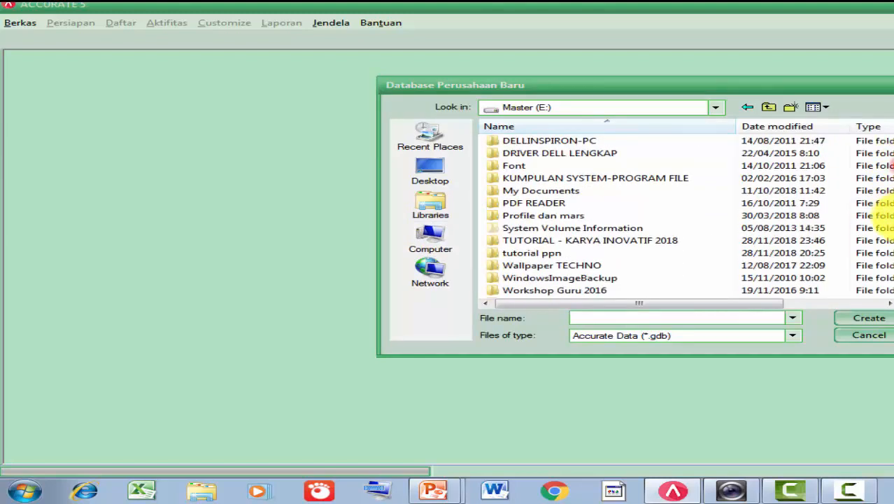
click(705, 238)
double_click(706, 238)
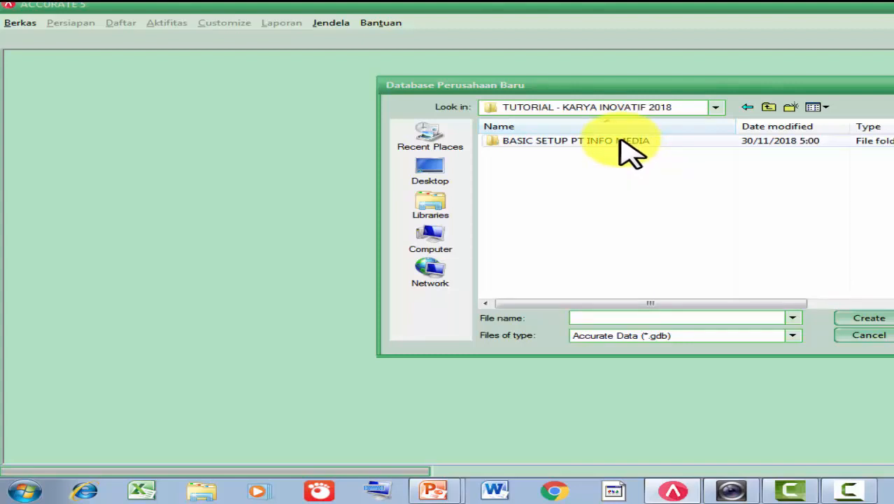
- Name the database file 'PT INFO MEDIA -BASIC SETUP OK', create it, and confirm the location
click(606, 317)
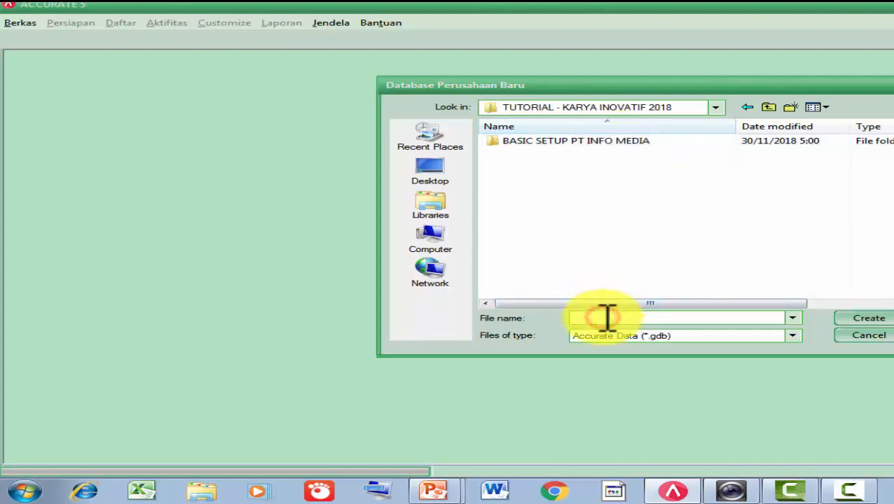
text(pt)
key(BackSpace)
key(BackSpace)
text(PT )
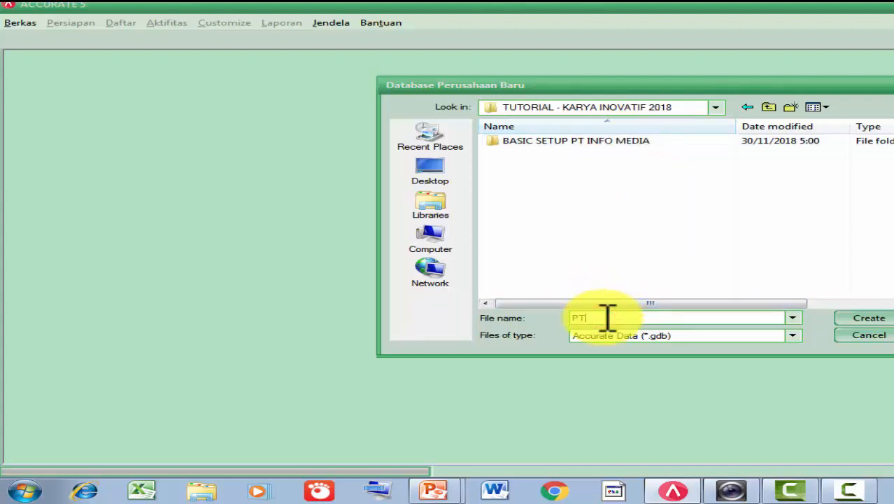
text(INFO MEDIA -BASIC SETU)
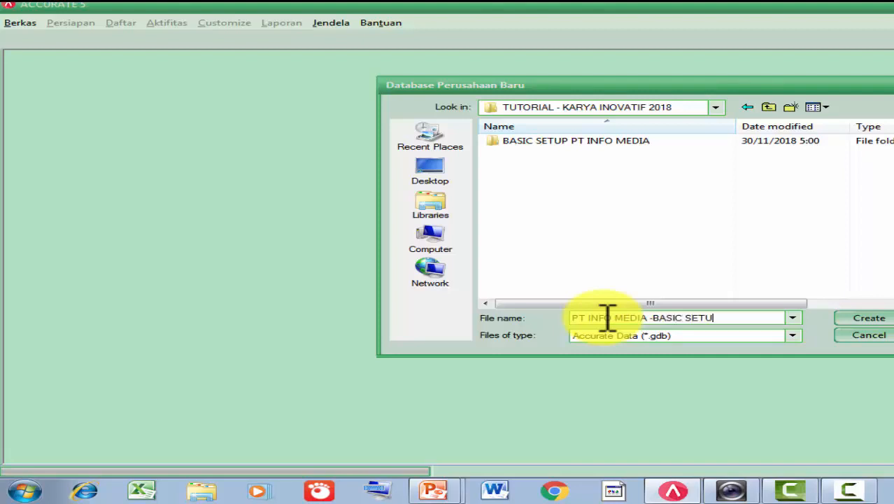
text(P OK)
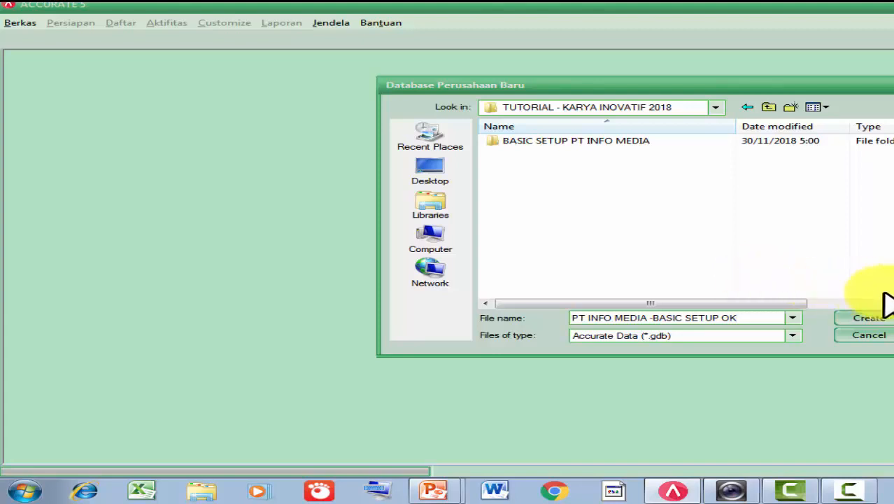
click(876, 319)
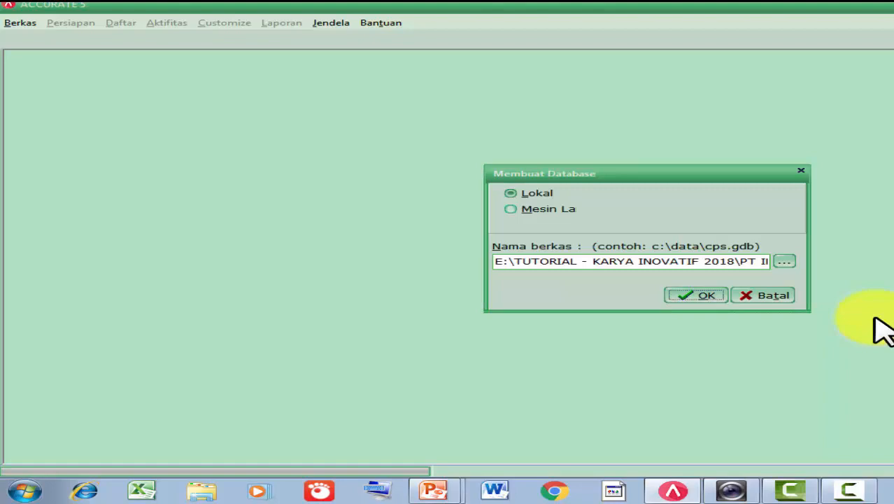
click(705, 299)
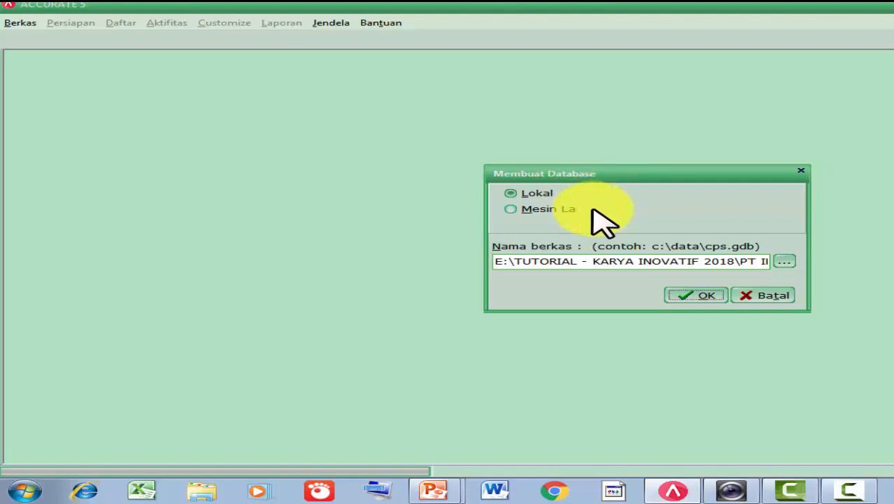
- Confirm creating the database and wait for the SUPERVISOR login prompt
click(697, 294)
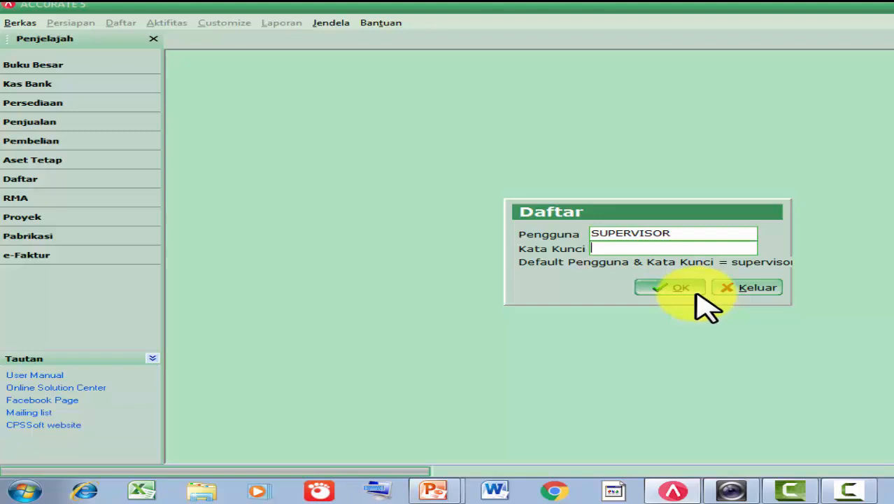
- Log in as SUPERVISOR with the account password, keep Indonesia as the wizard language, and continue
click(676, 231)
drag(661, 233, 595, 234)
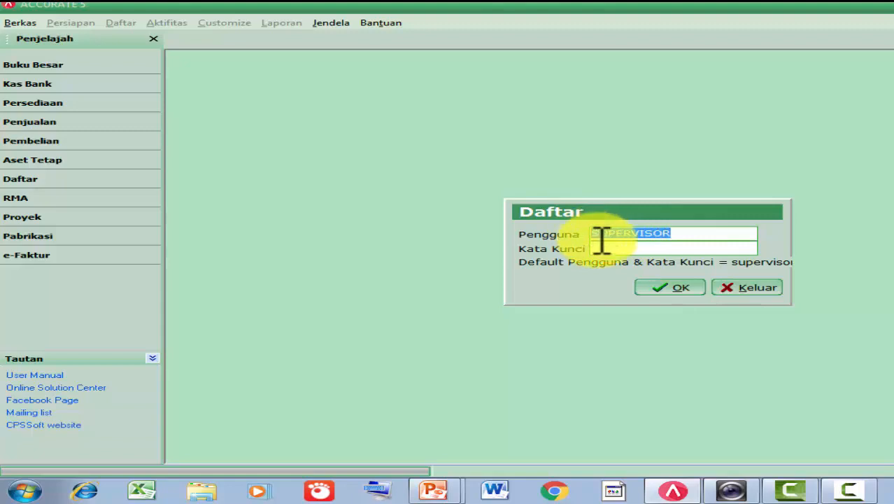
click(606, 247)
text(supervisor)
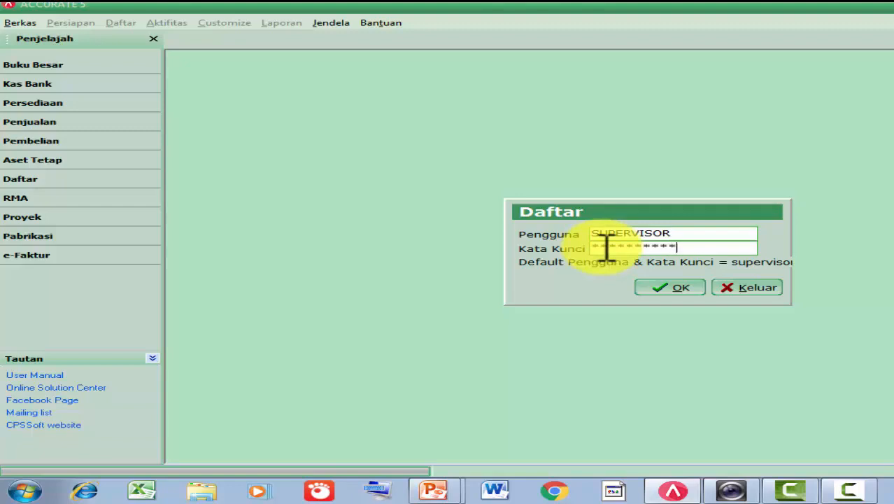
click(669, 285)
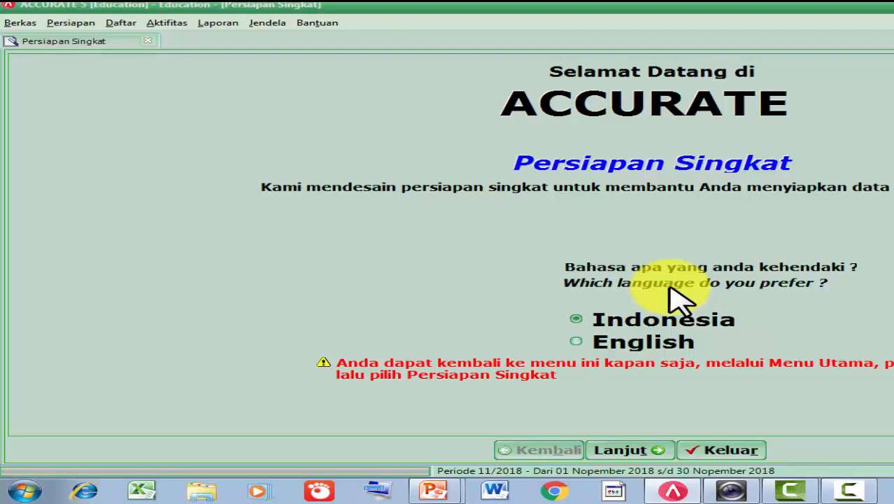
click(617, 320)
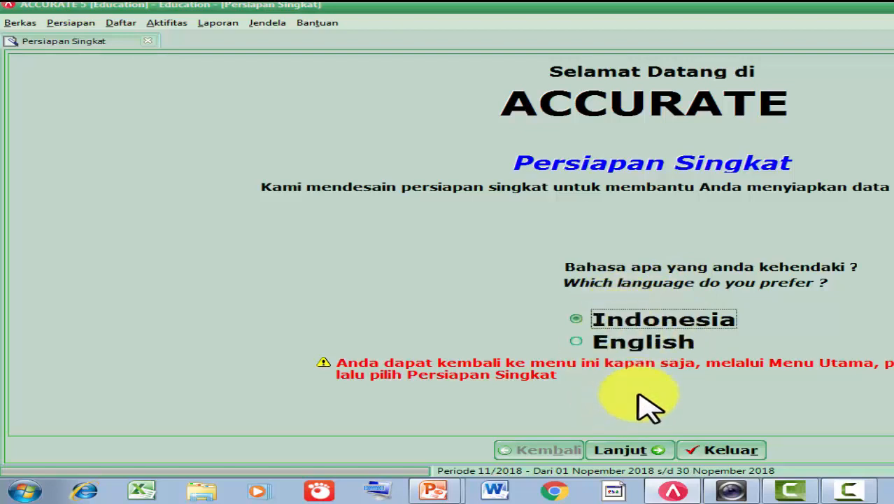
click(621, 450)
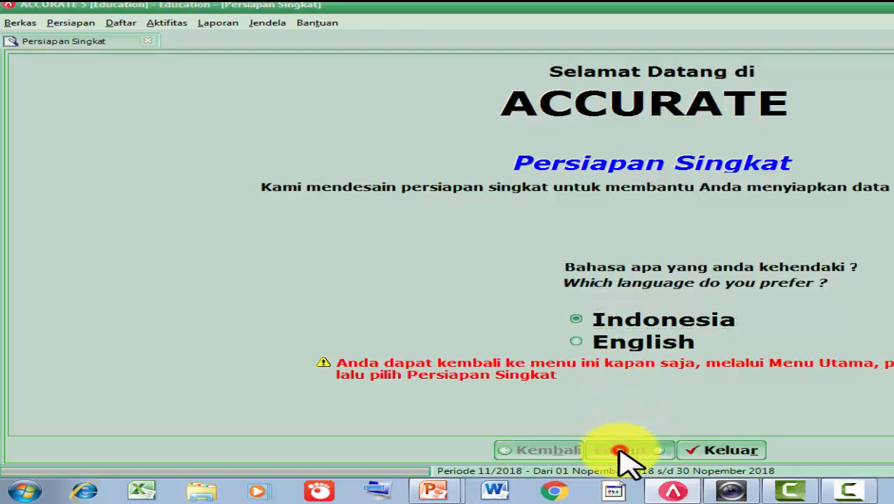
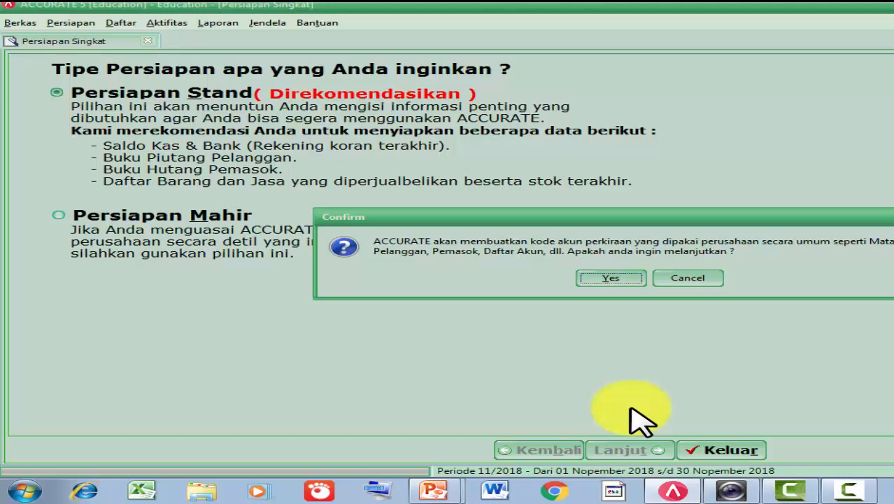
- Agree to create the standard account codes, opening step 1 for company and currency details
click(613, 278)
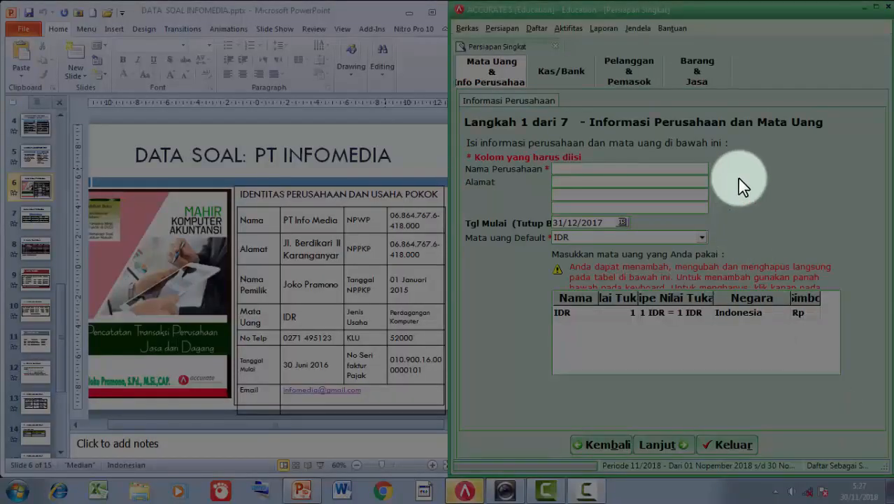
- Enter company name PT INFO MEDIA with address Berdikari II, Perum UNS Jati Jaten, Karanganyar
click(644, 168)
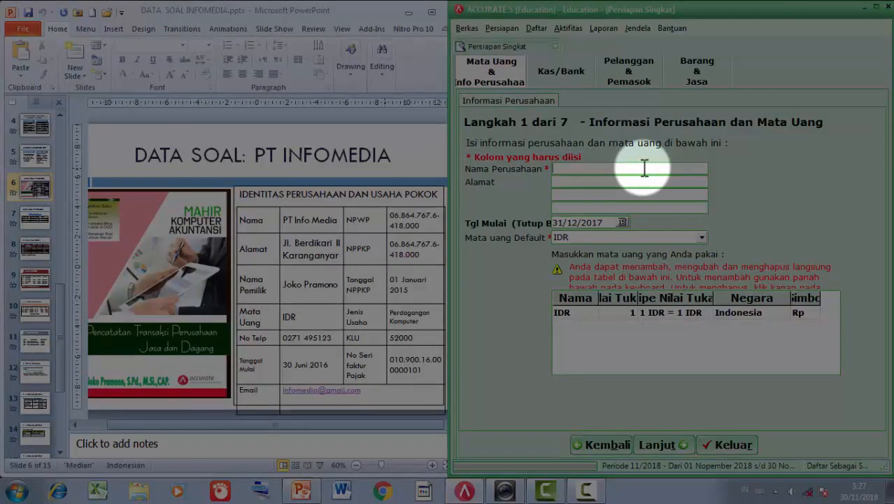
text(PT INFO MEDIA)
click(621, 182)
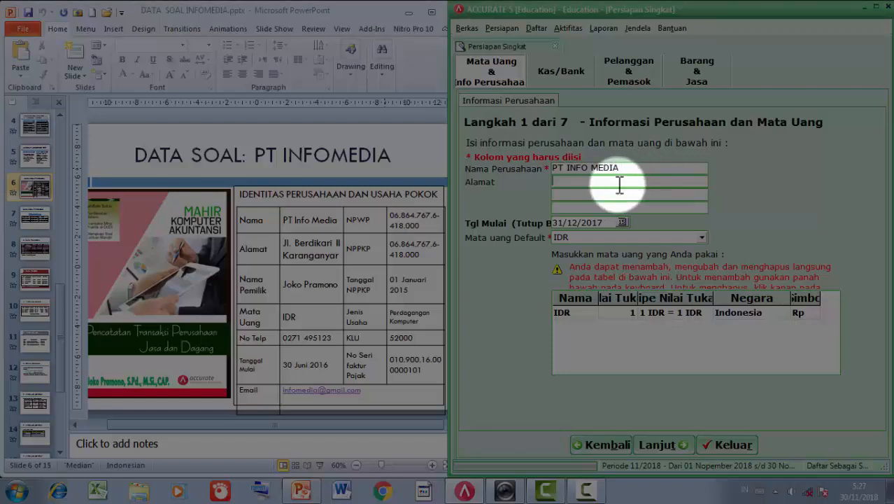
text(JALAN)
key(BackSpace)
key(BackSpace)
key(BackSpace)
key(BackSpace)
text(L BERDIKARI II )
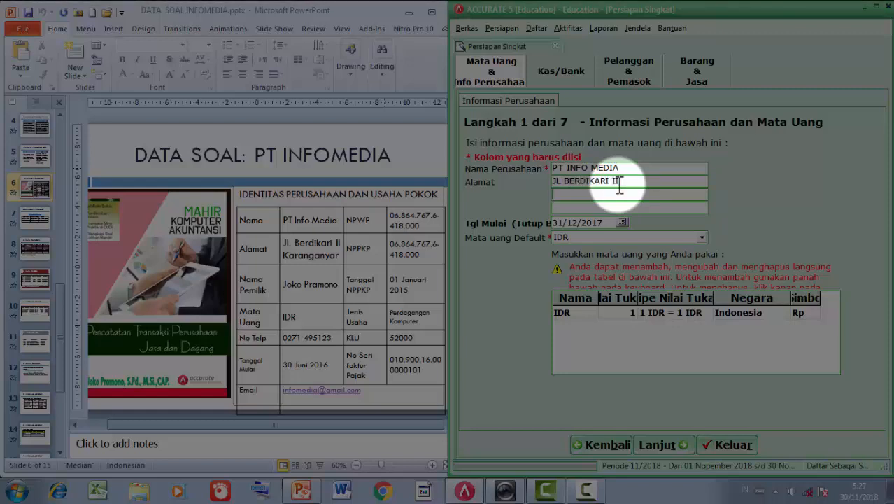
text(PERUM UNS JATI )
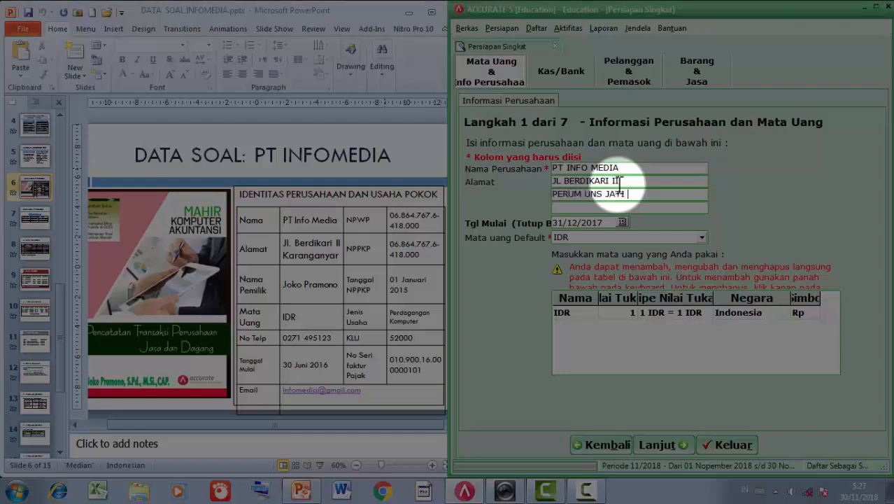
text(JATEN)
key(Tab)
text(KA)
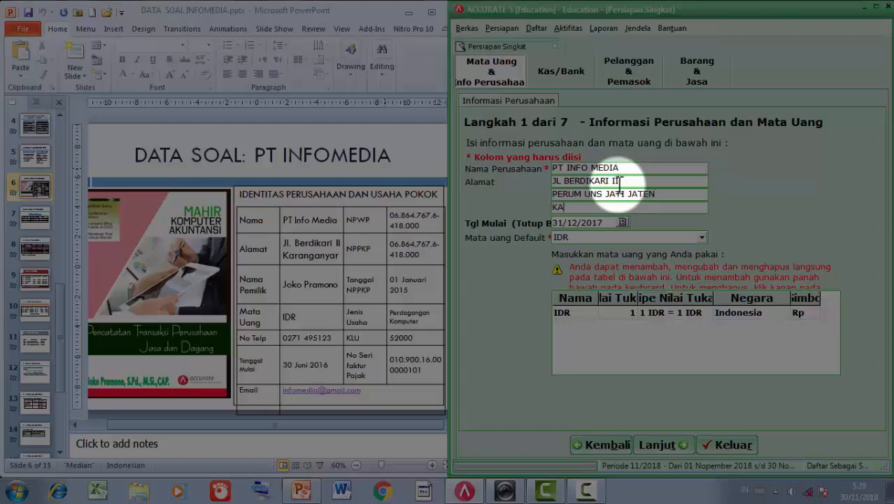
text(RANGANYAR)
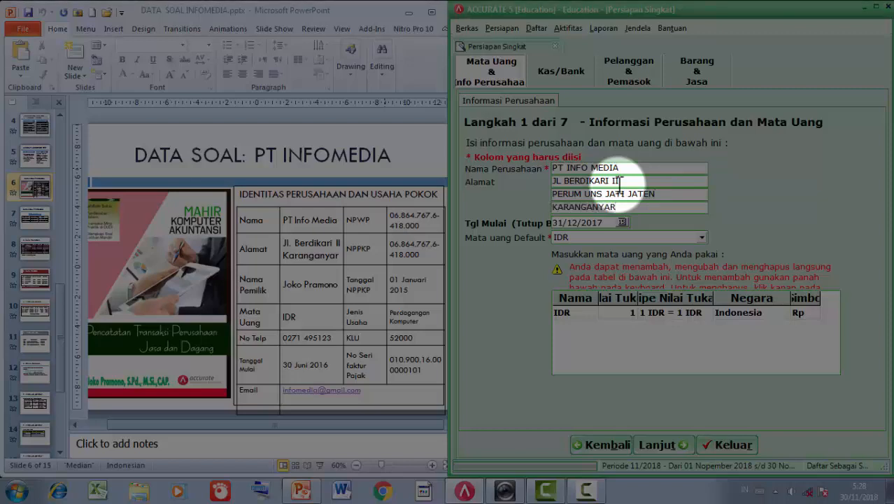
key(Tab)
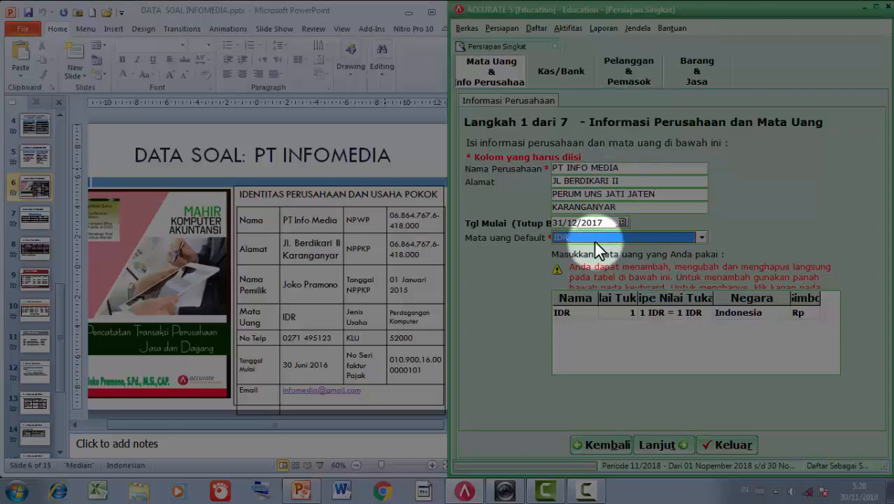
- Set the start date to 30/06/2016, widen the currency columns, and continue to cash and bank
click(604, 220)
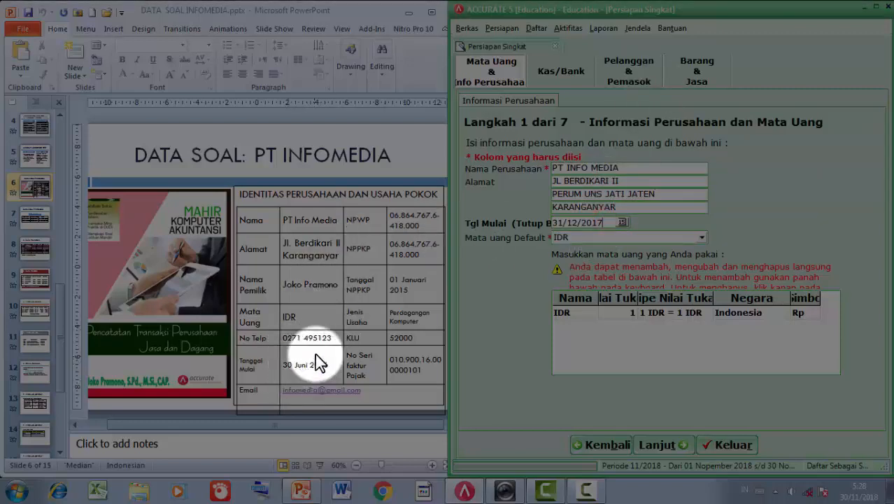
click(604, 222)
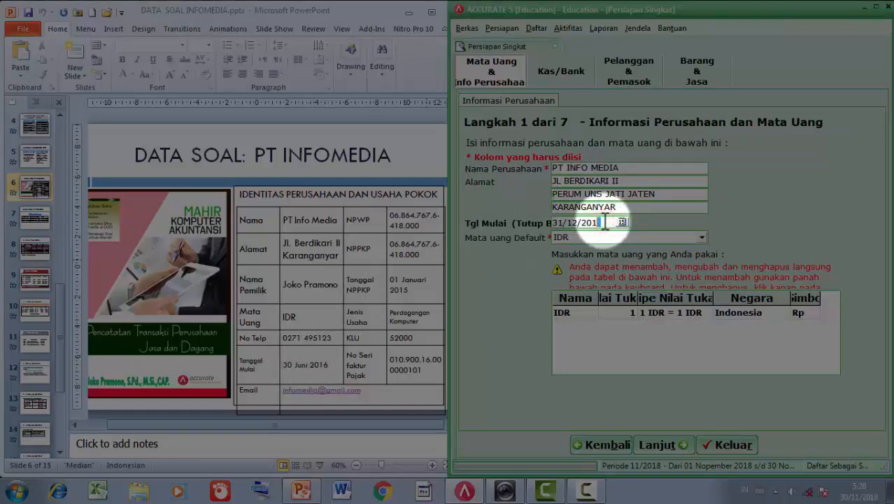
key(BackSpace)
key(BackSpace)
key(BackSpace)
key(BackSpace)
key(BackSpace)
key(BackSpace)
key(BackSpace)
key(BackSpace)
text(30/06/)
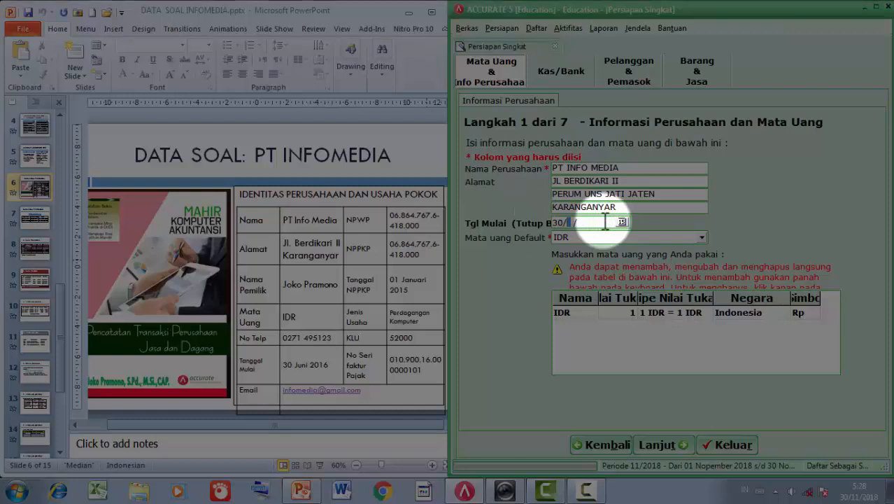
text(2016)
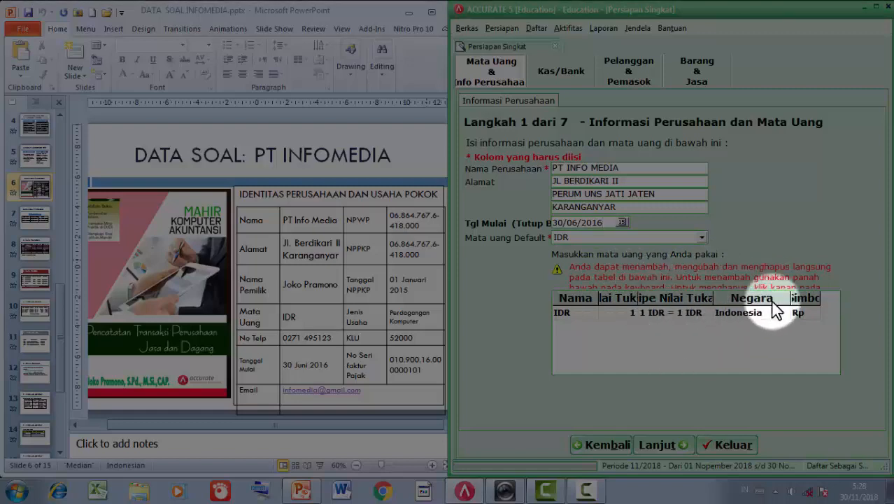
drag(821, 298, 827, 297)
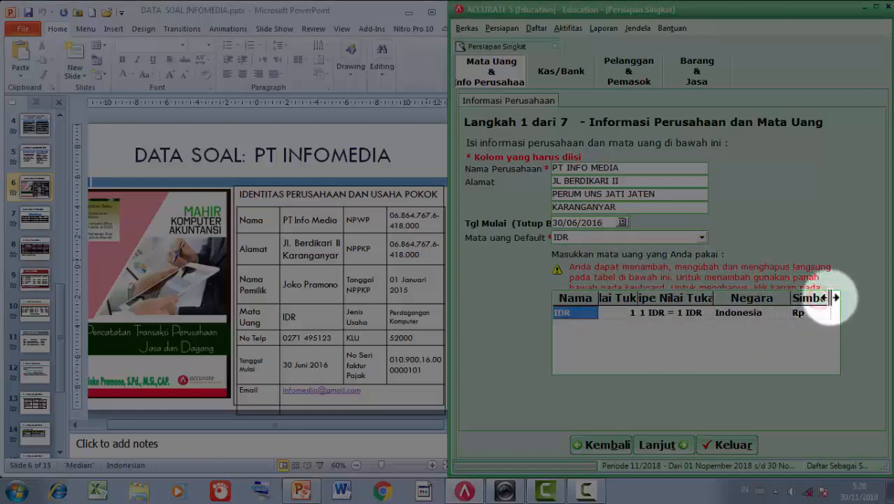
drag(714, 298, 718, 298)
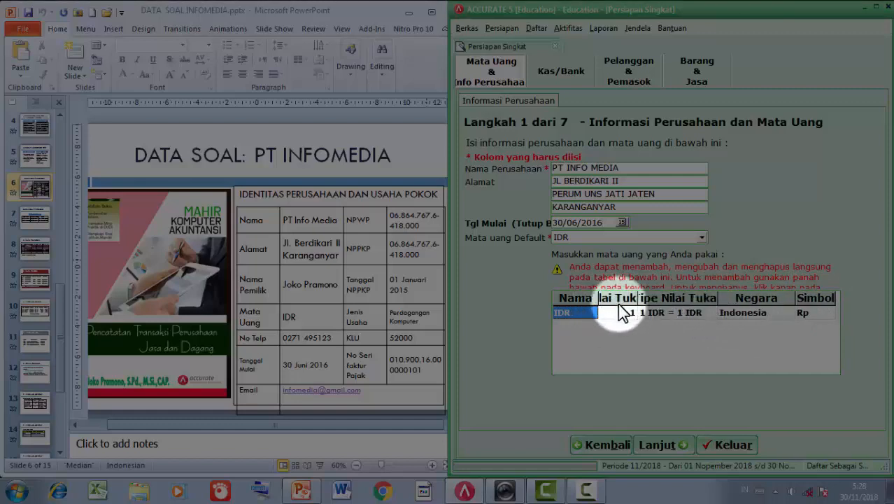
click(647, 442)
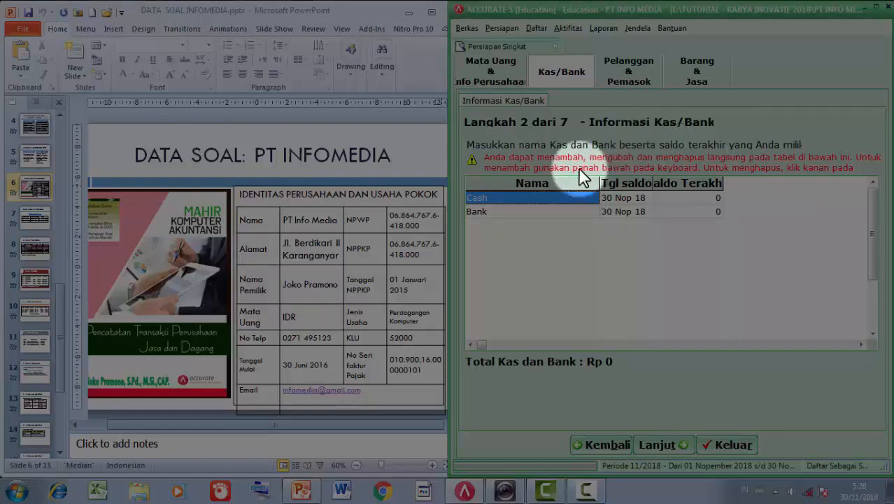
- Display PowerPoint slide 7's cash and bank balances at 55% zoom beside the wizard
click(38, 216)
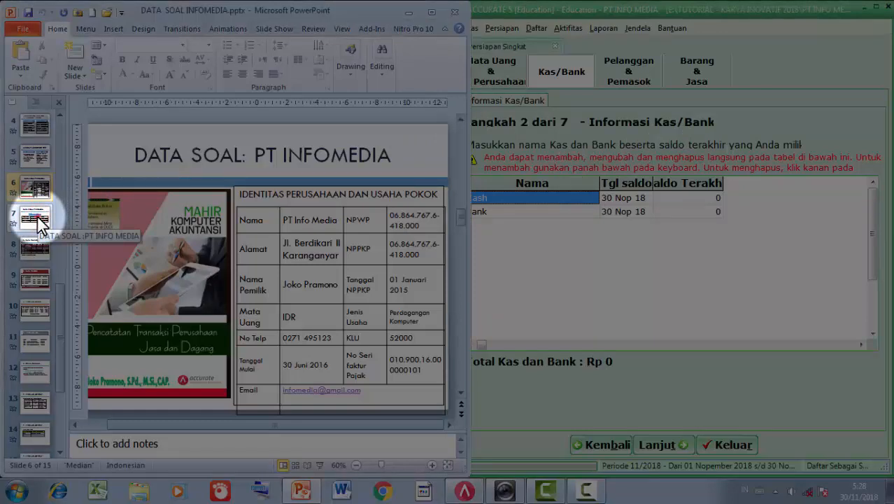
click(38, 219)
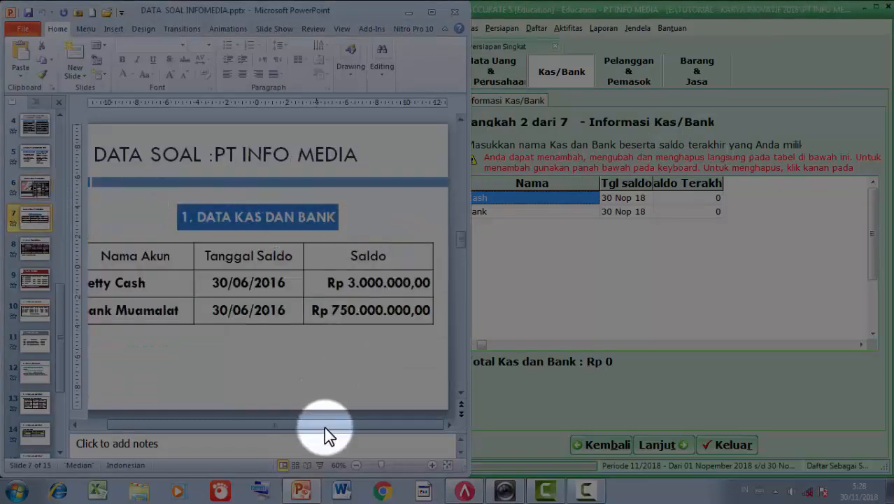
click(319, 465)
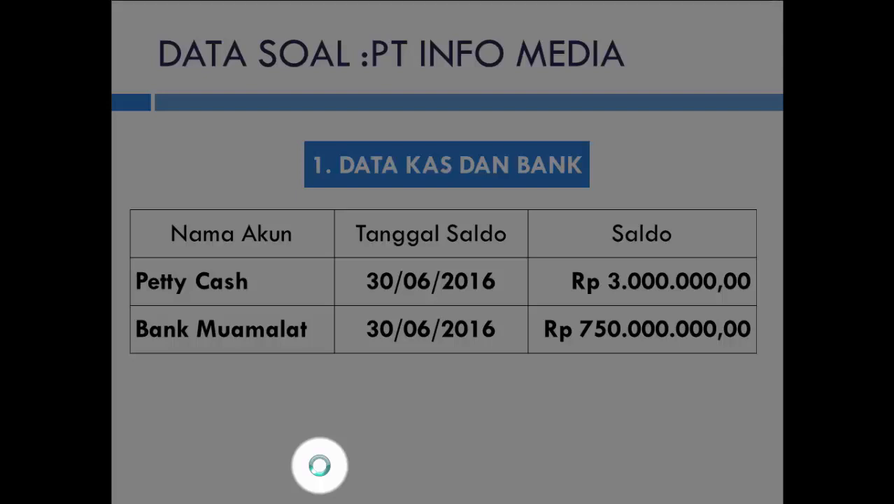
key(Escape)
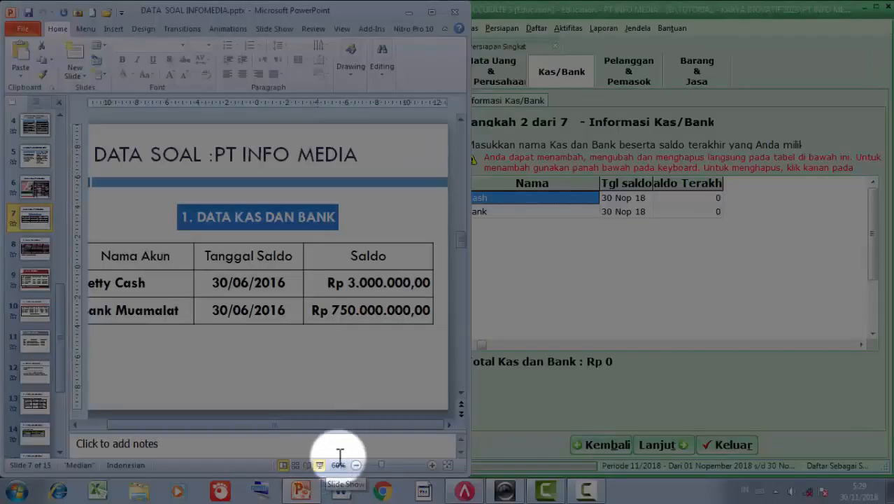
click(380, 466)
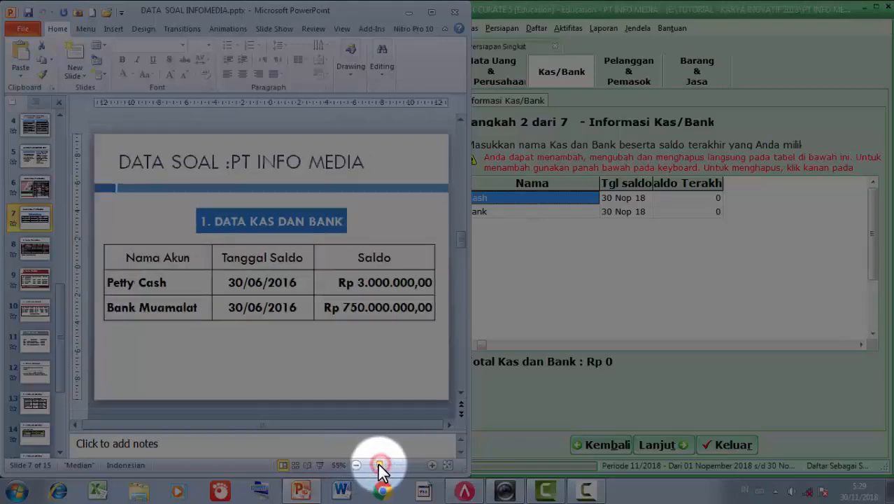
click(543, 224)
- Rename the Cash account to Petty Cash with a 3.000.000 balance dated 30/06/2016
click(512, 199)
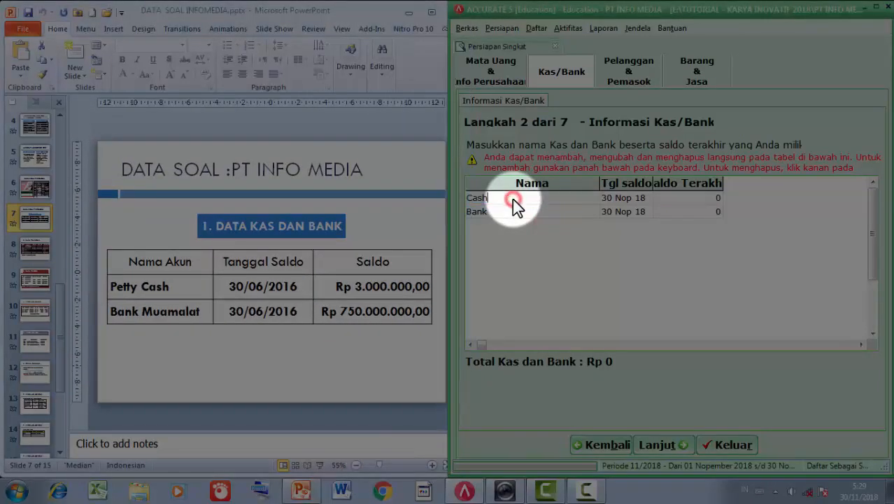
key(BackSpace)
key(BackSpace)
key(BackSpace)
text(PETTY C)
key(BackSpace)
key(BackSpace)
key(BackSpace)
key(BackSpace)
key(BackSpace)
key(BackSpace)
key(BackSpace)
key(BackSpace)
key(BackSpace)
key(Caps_Lock)
text(et)
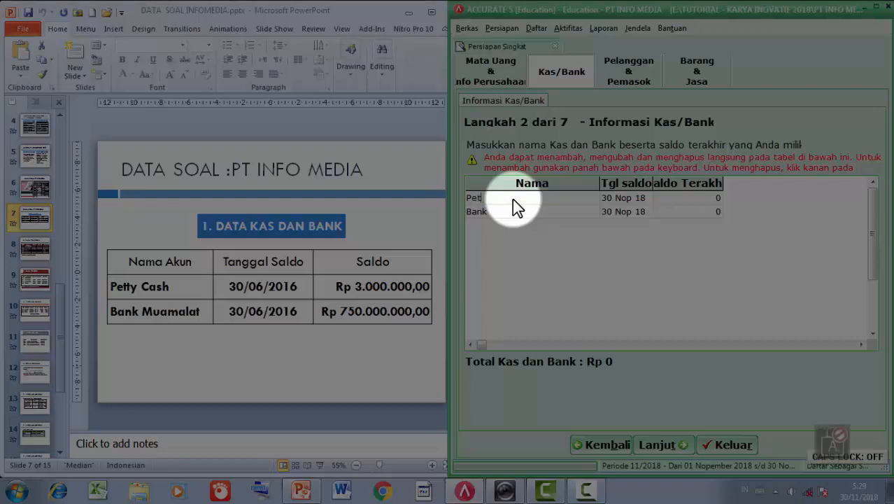
text(ty CAsh)
key(BackSpace)
key(BackSpace)
key(BackSpace)
text(ash)
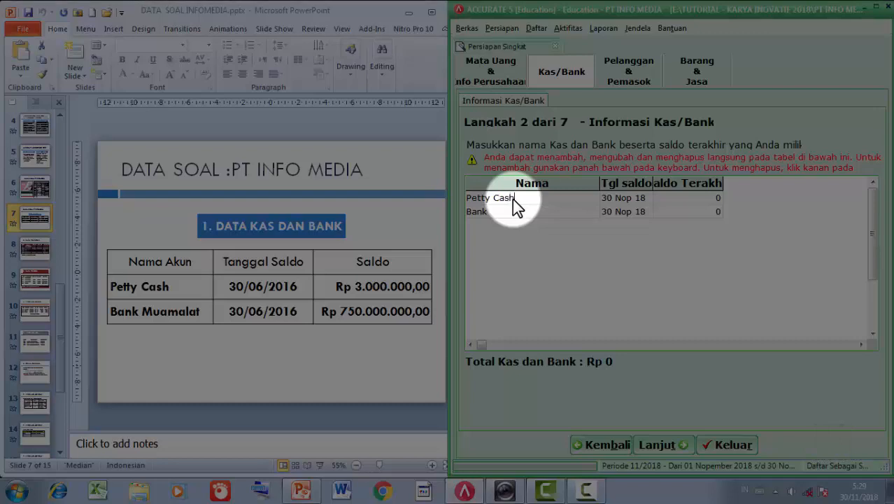
key(Tab)
text(30/06)
text(/2016)
key(Tab)
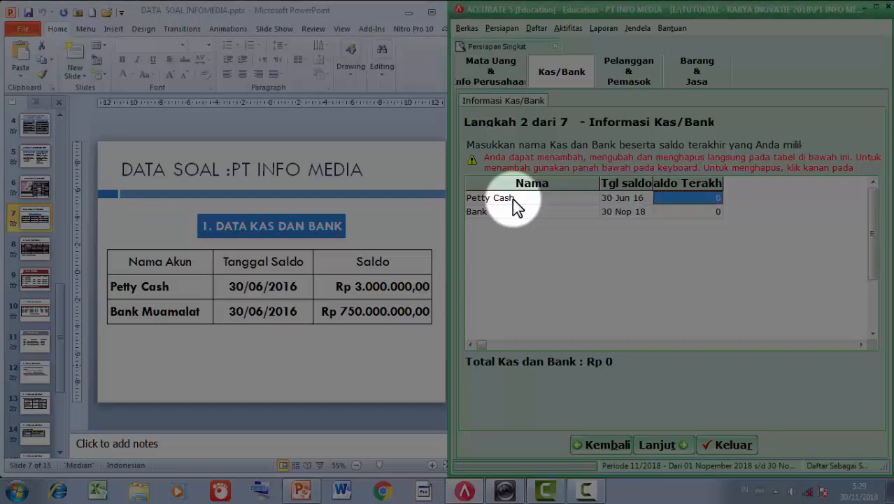
text(3.000.00)
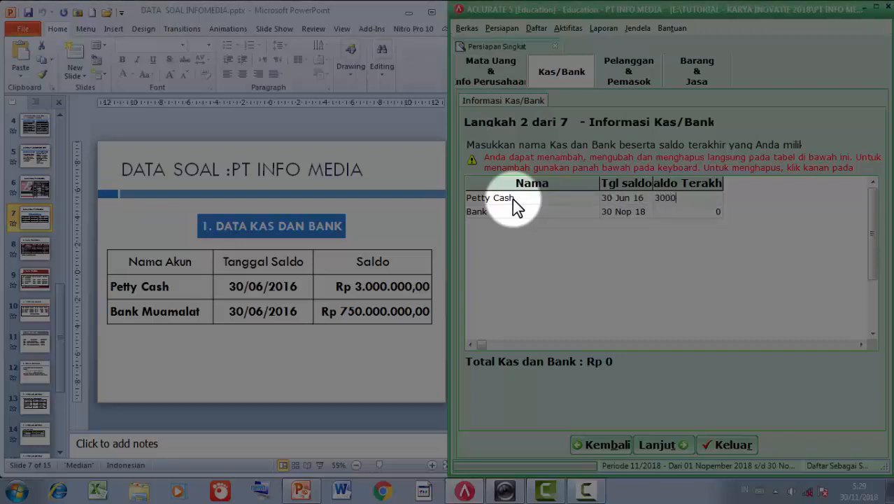
text(0)
key(Tab)
- Add Bank Muamalat with a 750.000.000 balance dated 30/06/2016
drag(725, 183, 777, 184)
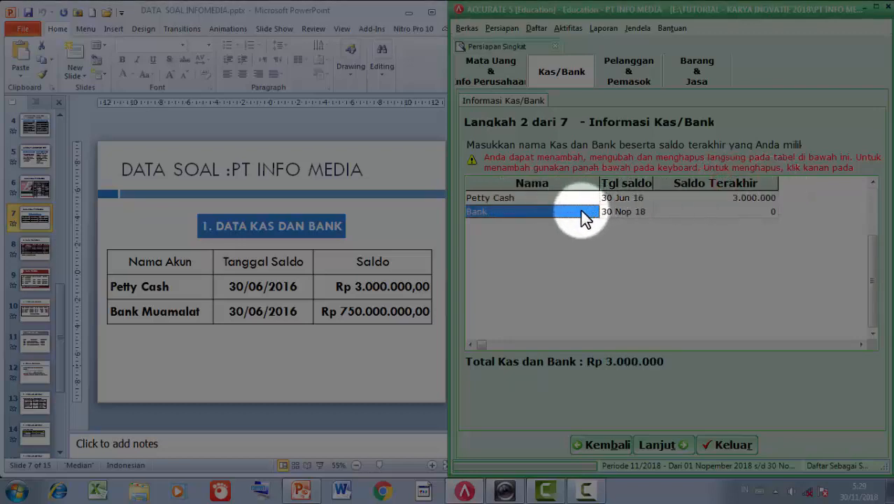
text(Bank )
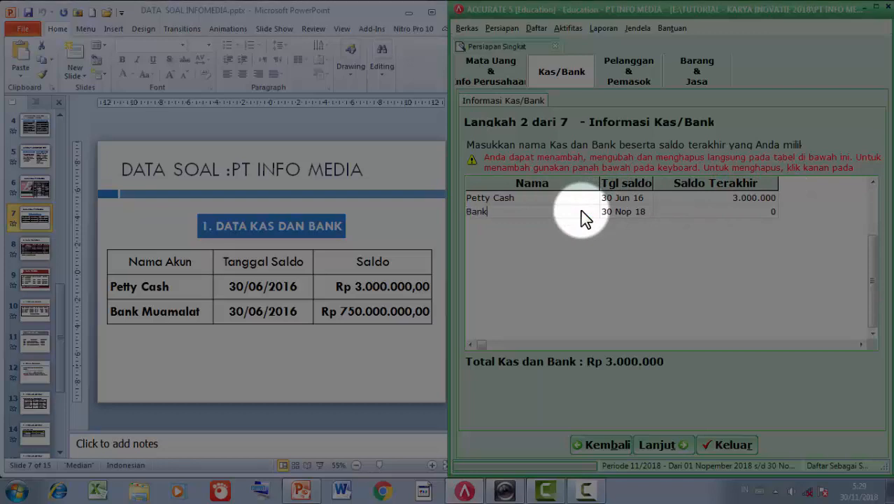
text(Muamal)
text(at)
key(Tab)
text(30/)
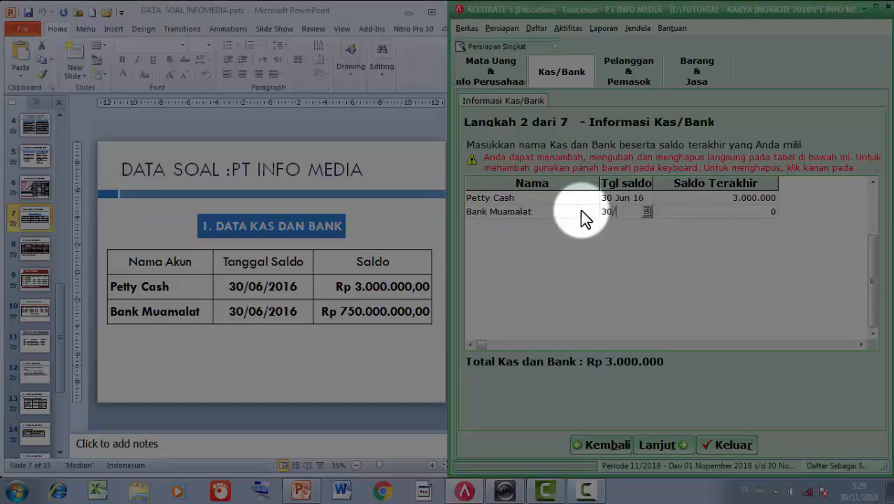
text(06/2016)
key(Tab)
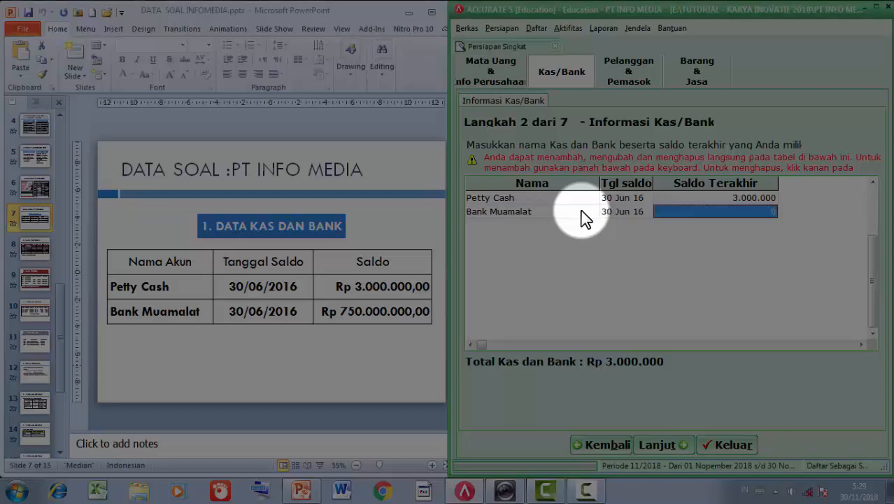
text(750)
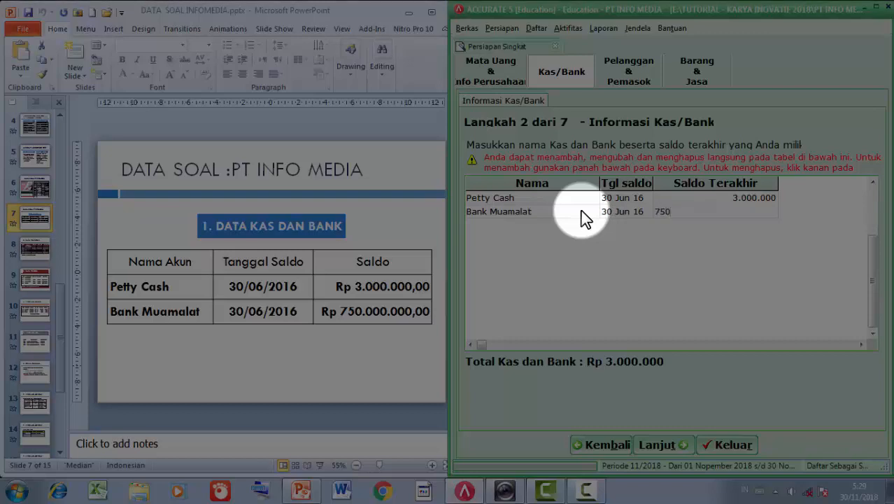
text(00000)
key(Down)
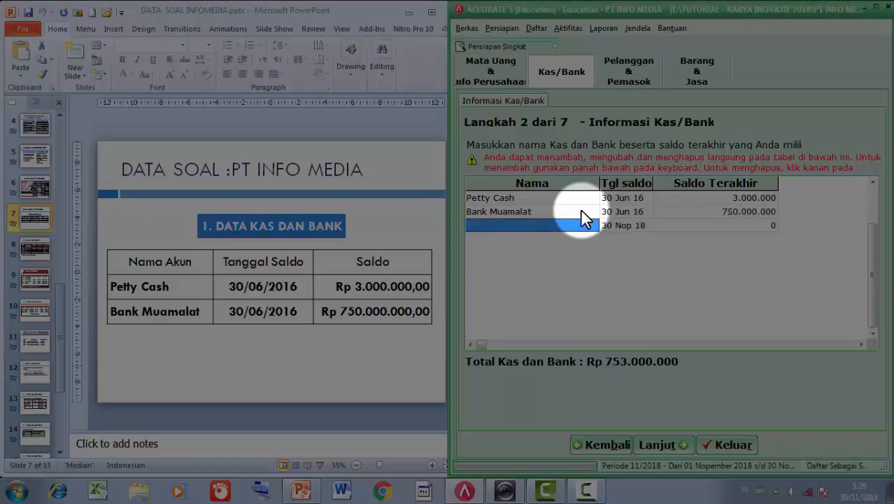
click(581, 211)
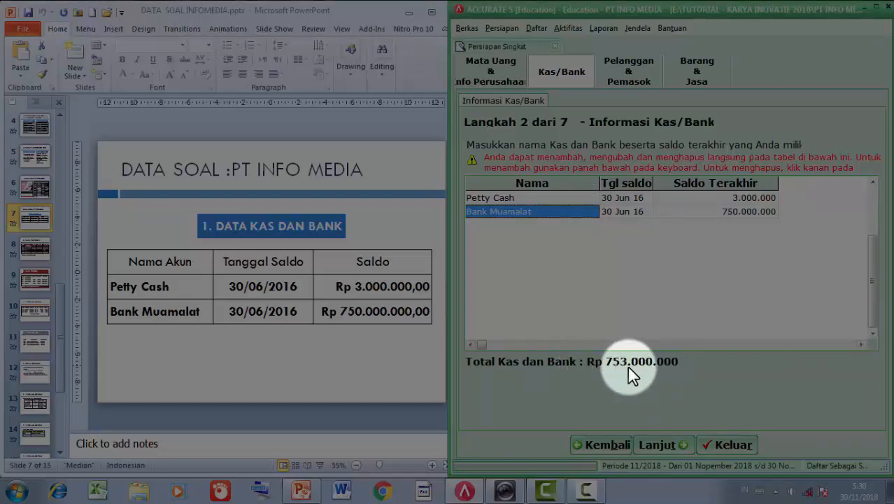
- Continue to the customer step and widen the ACCURATE window
click(650, 443)
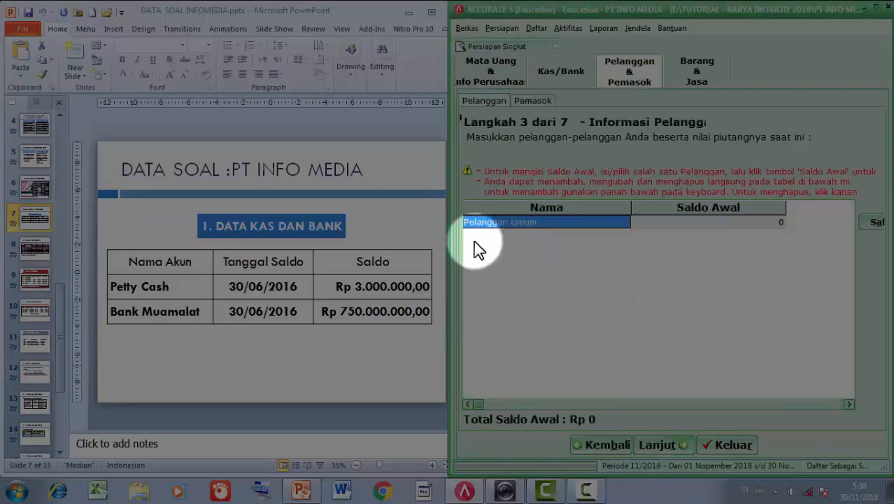
drag(447, 244, 385, 244)
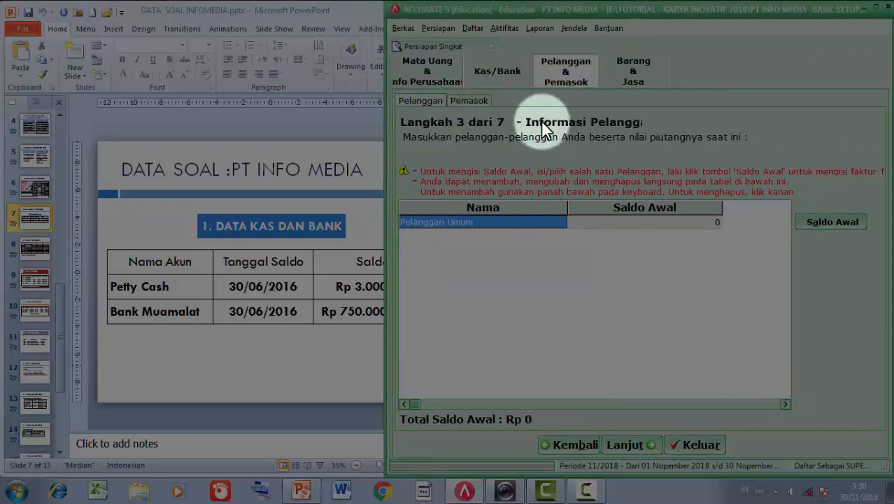
drag(385, 124, 425, 136)
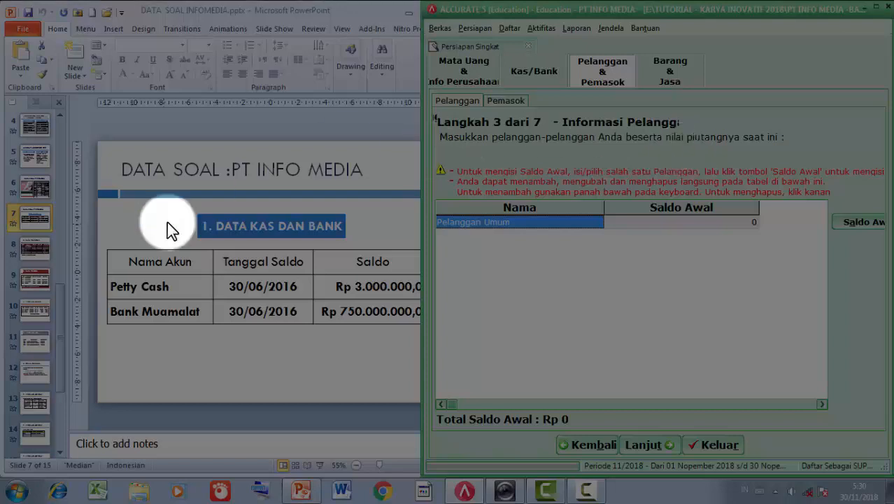
- Check the customer data slide and type PT Makmur Timur as a new customer row
click(32, 251)
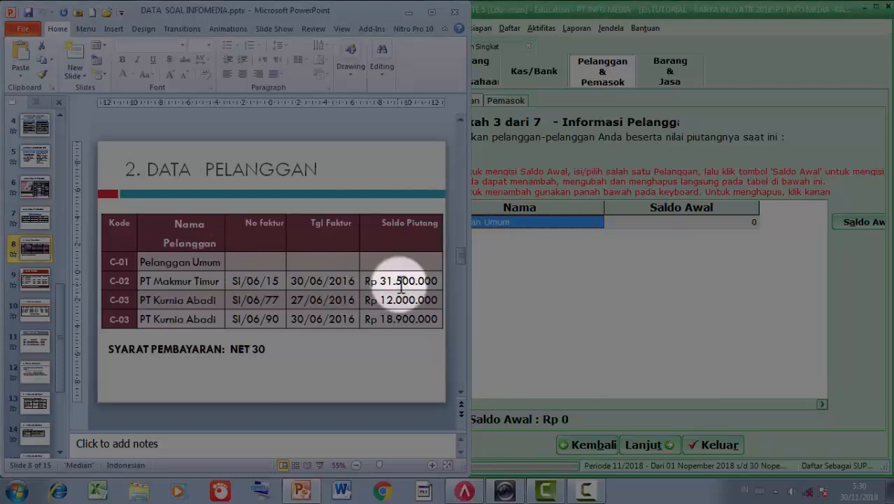
click(518, 268)
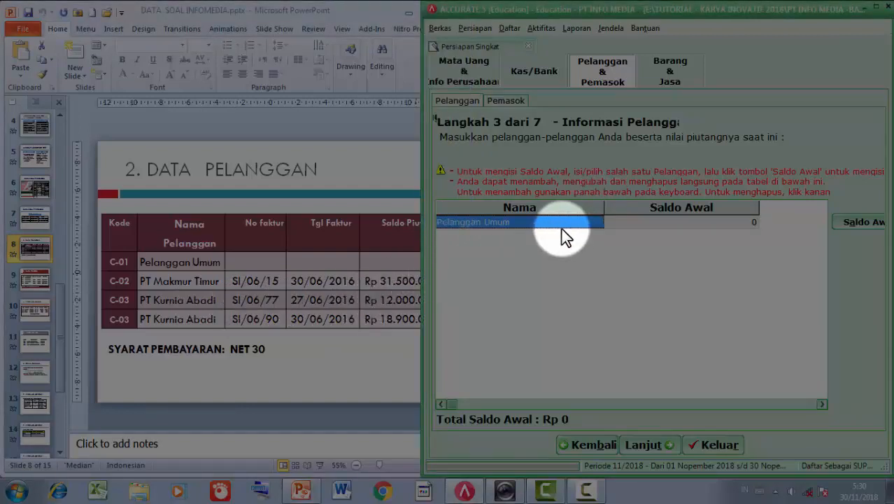
key(Tab)
key(Tab)
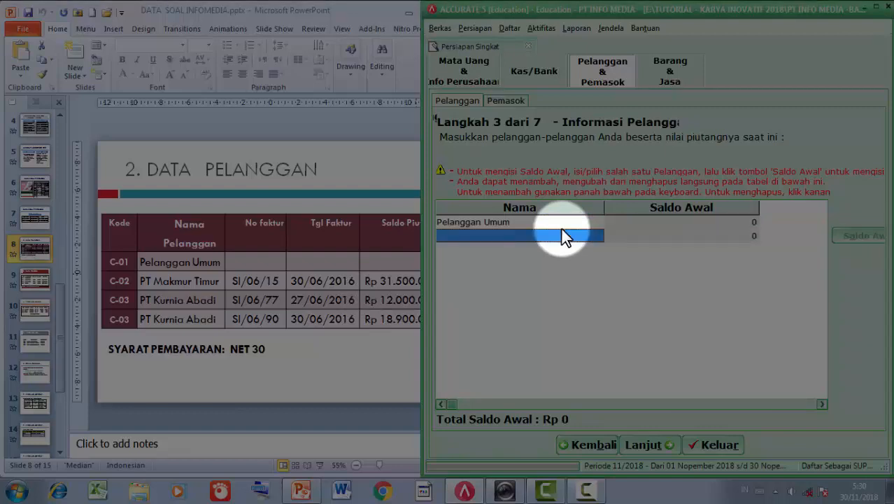
text(ptT )
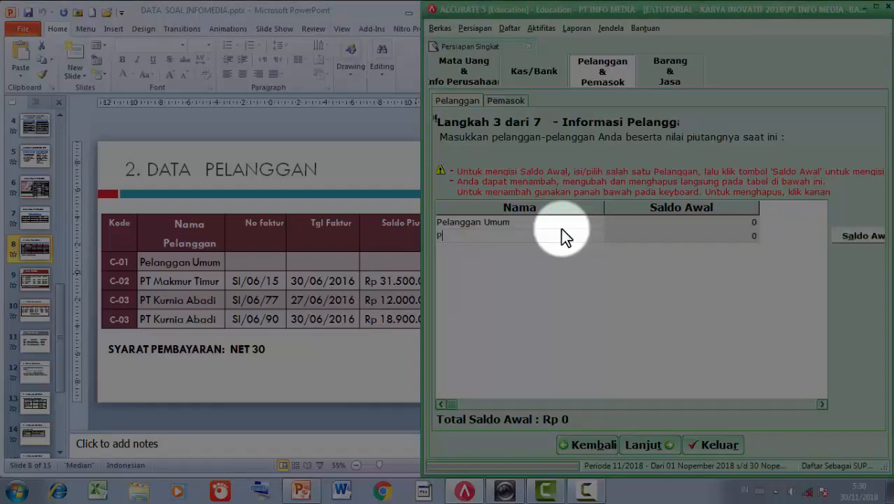
text(Mak)
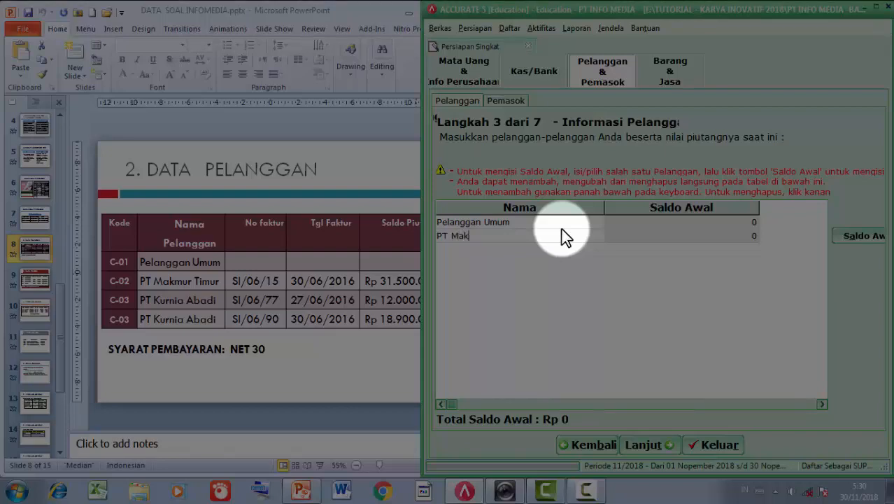
text(mur Timur)
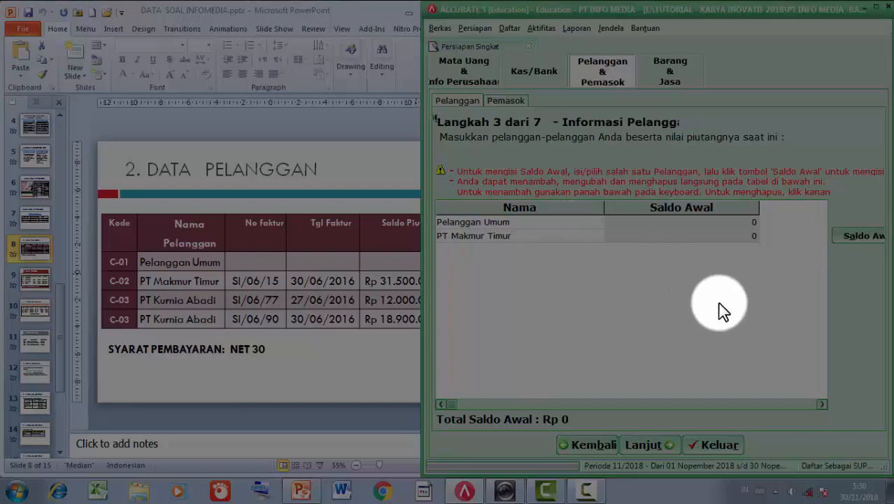
- Enter invoice SI/06/15 dated 30/06/2016 for 31.500.000 as PT Makmur Timur's opening balance
click(846, 235)
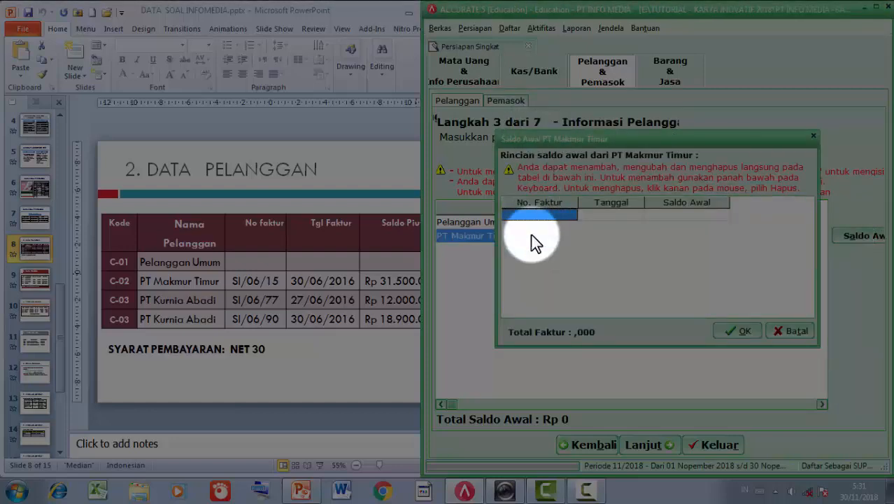
text(SI/06/15)
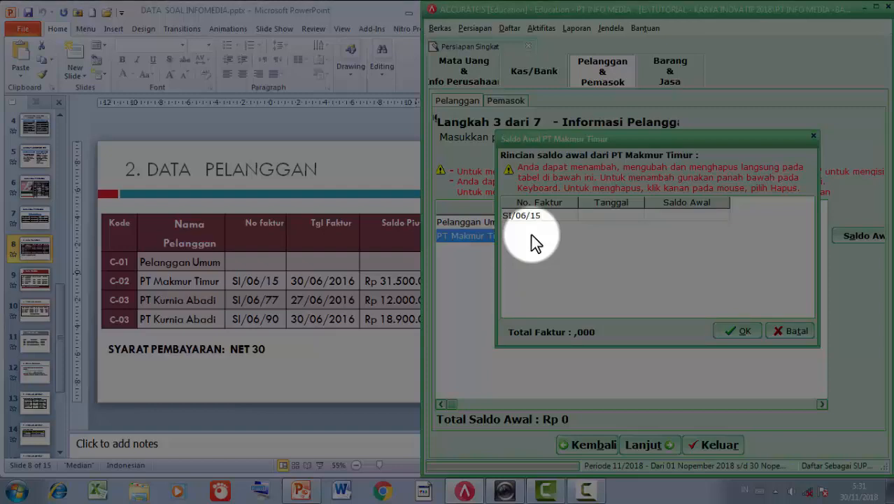
key(Tab)
text(30/0)
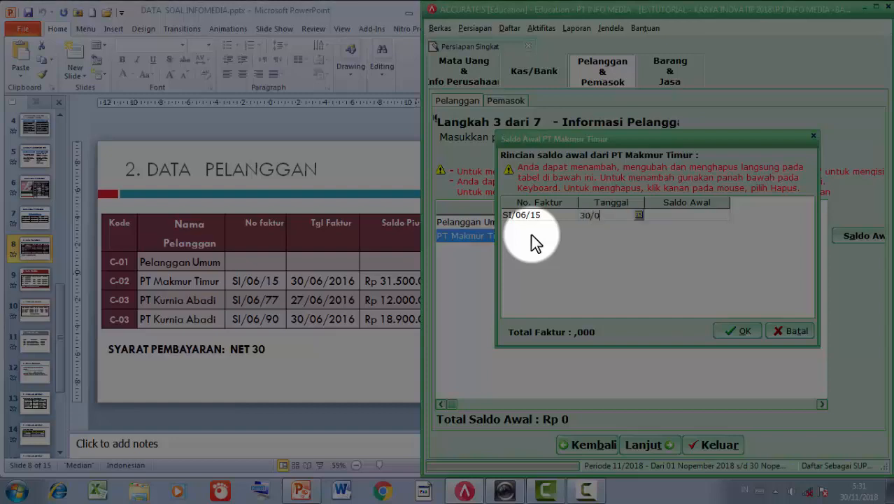
text(6/2016)
key(Tab)
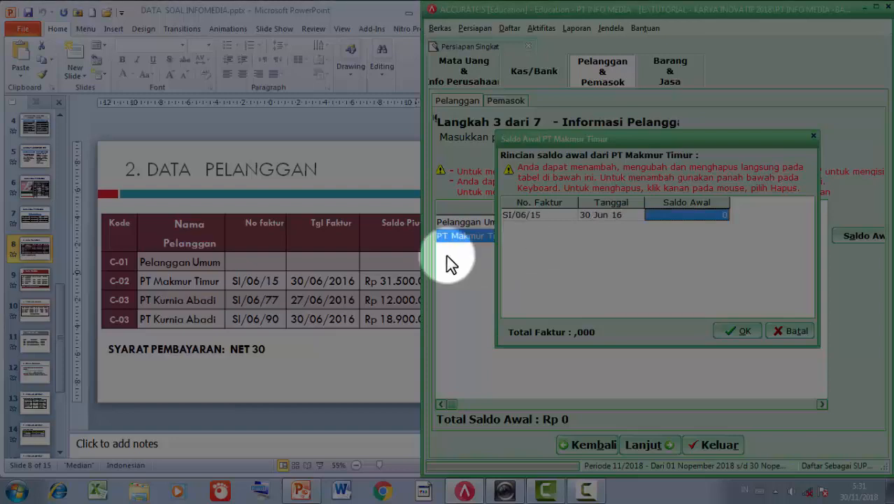
click(320, 363)
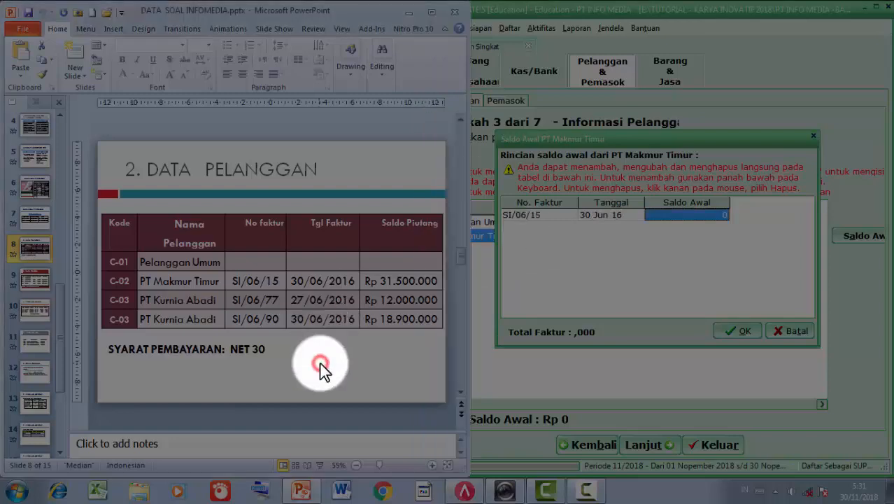
click(690, 214)
text(31500000)
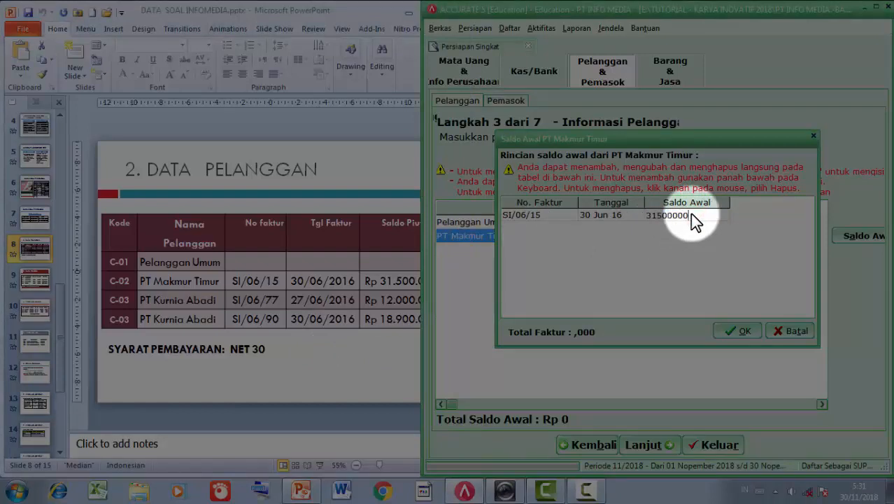
key(Return)
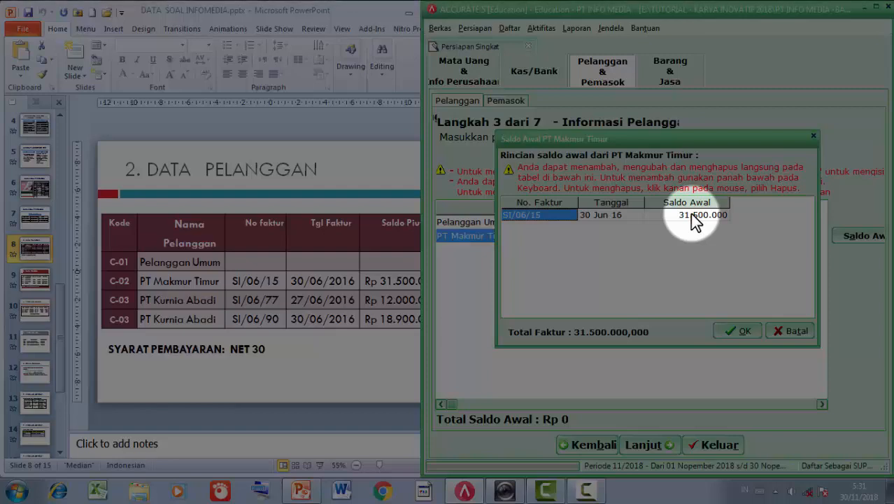
click(740, 331)
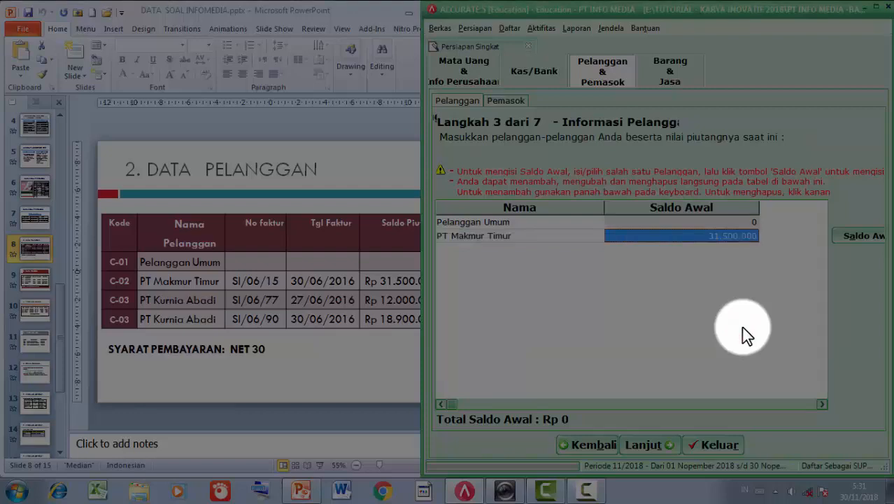
- Add a new customer row named PT Kurnia Abadi
key(Down)
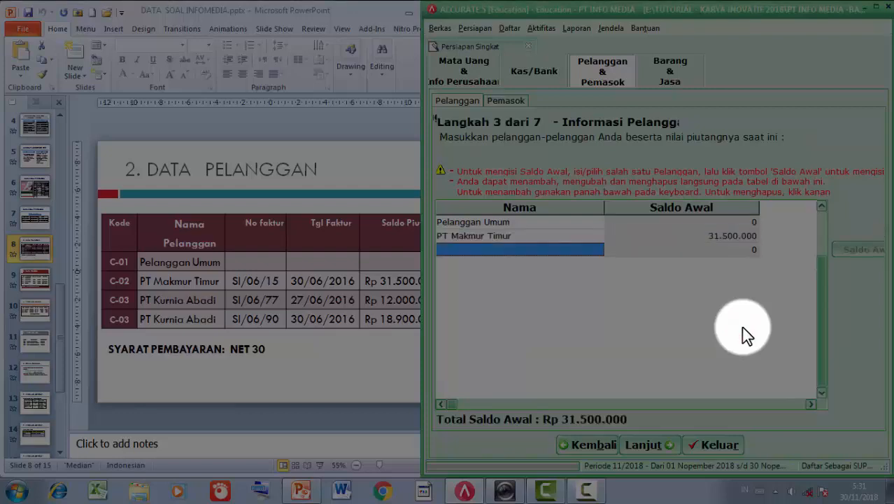
click(564, 249)
text(p)
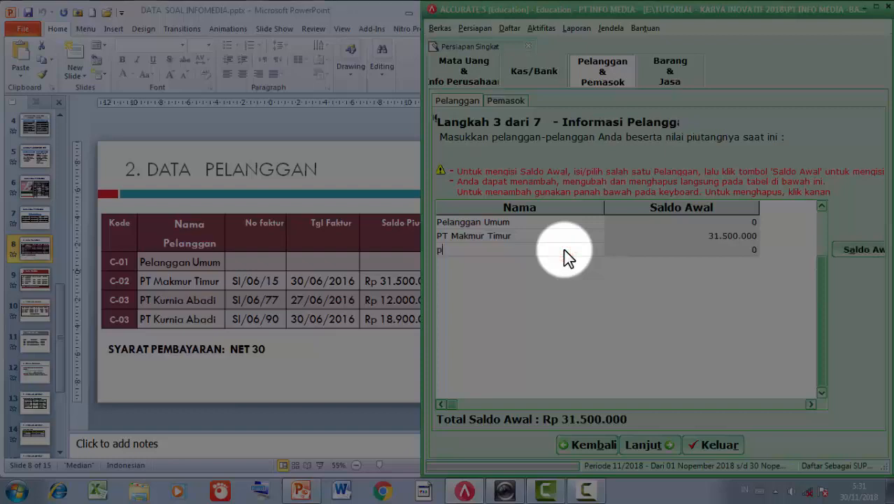
text(t)
key(BackSpace)
key(BackSpace)
text(PTKurnia Abadi)
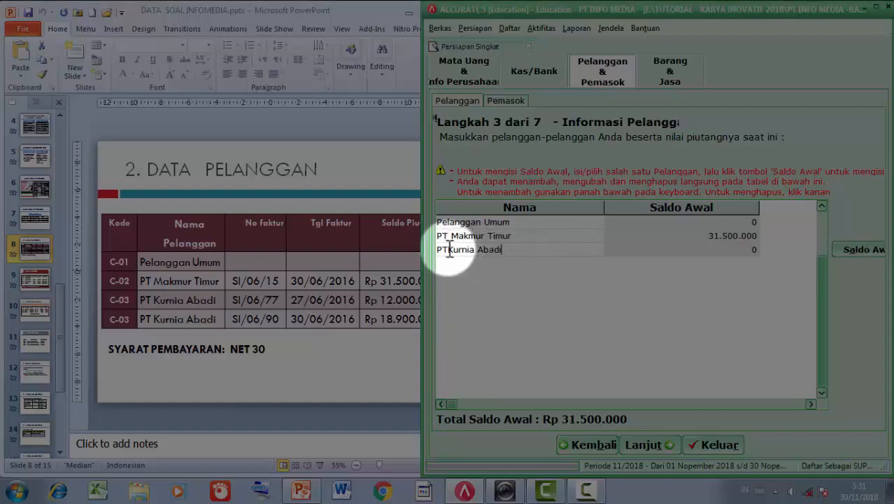
click(450, 250)
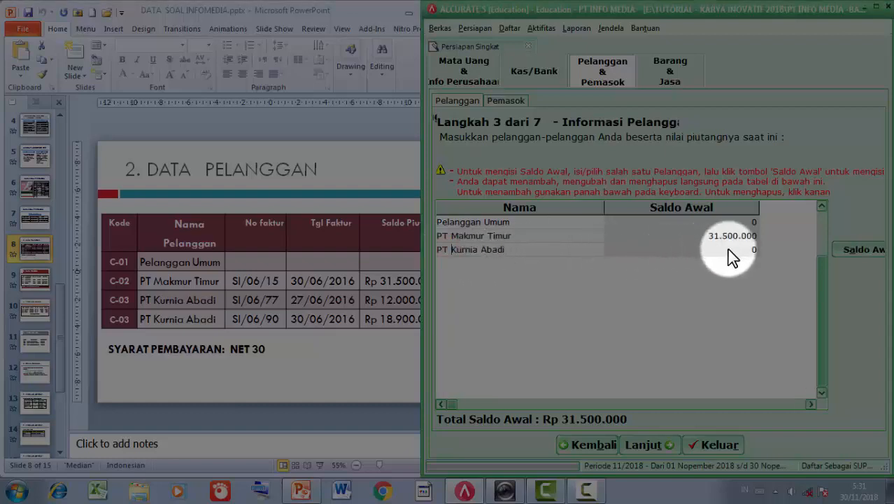
- Enter PT Kurnia Abadi's first invoice SI/06/77 dated 27/06/2016 for 12.000.000
click(843, 251)
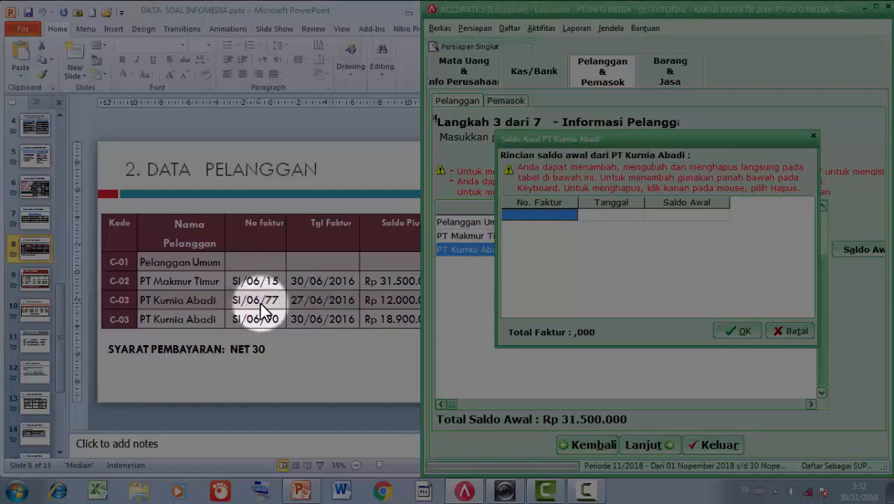
click(534, 215)
text(S)
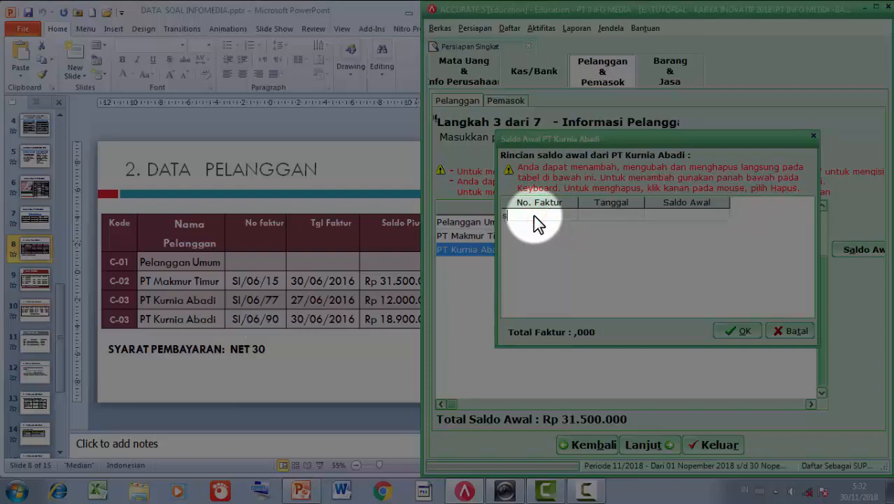
key(Caps_Lock)
text(I)
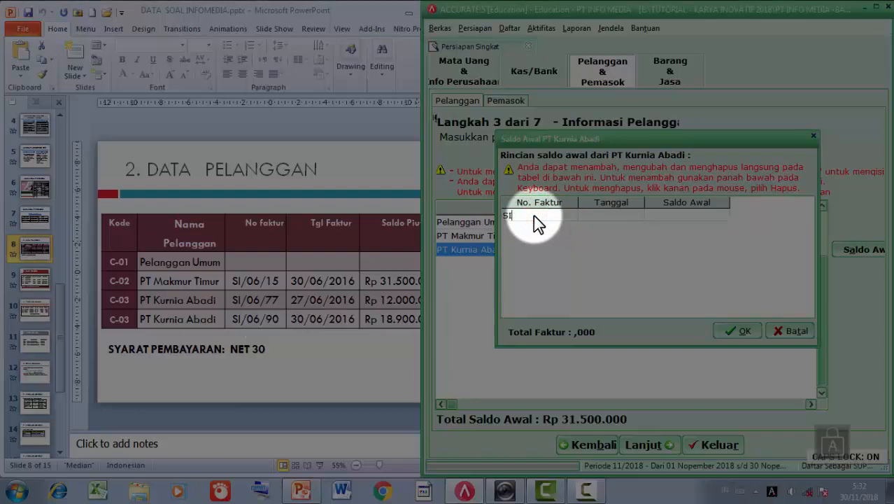
text(/06)
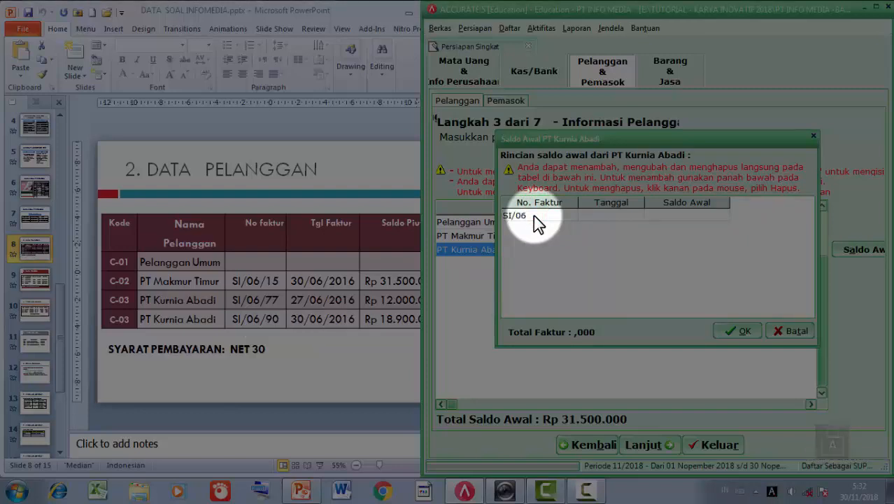
text(/77)
key(Tab)
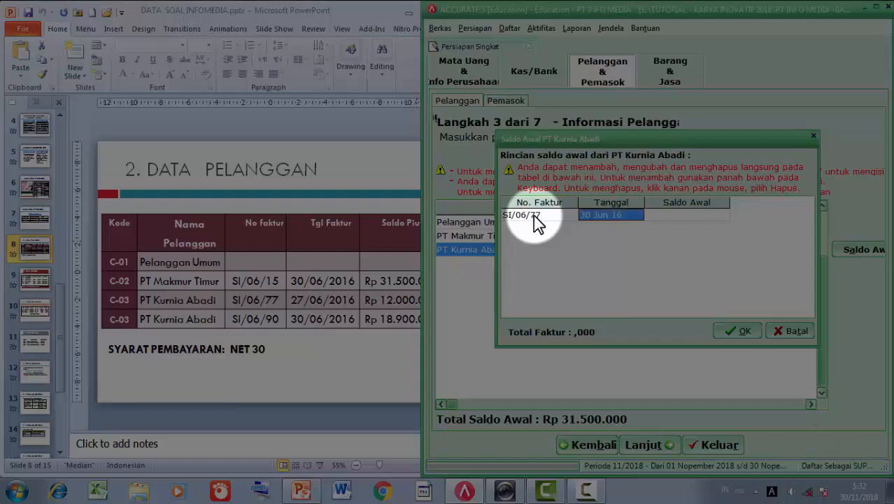
text(27/06/2016)
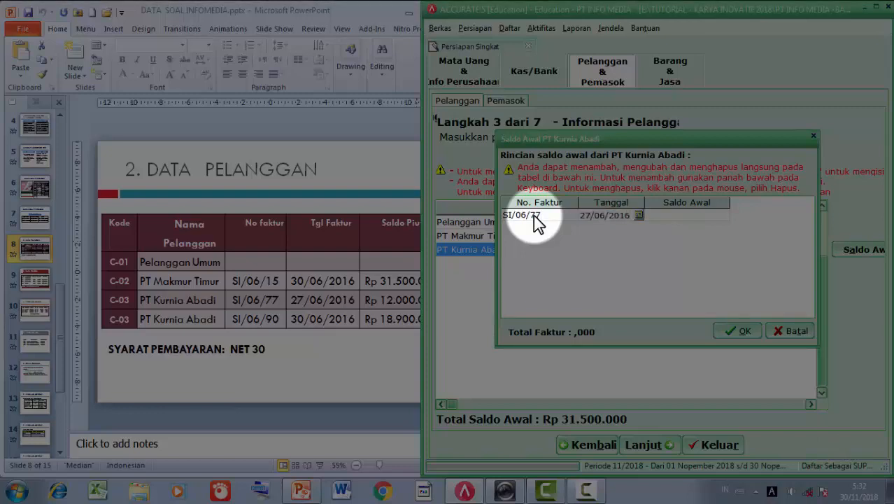
key(Tab)
click(409, 297)
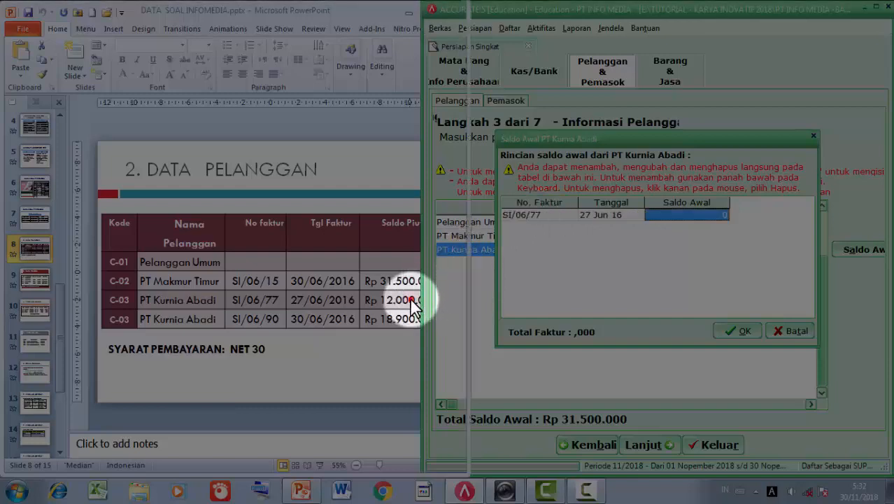
click(659, 219)
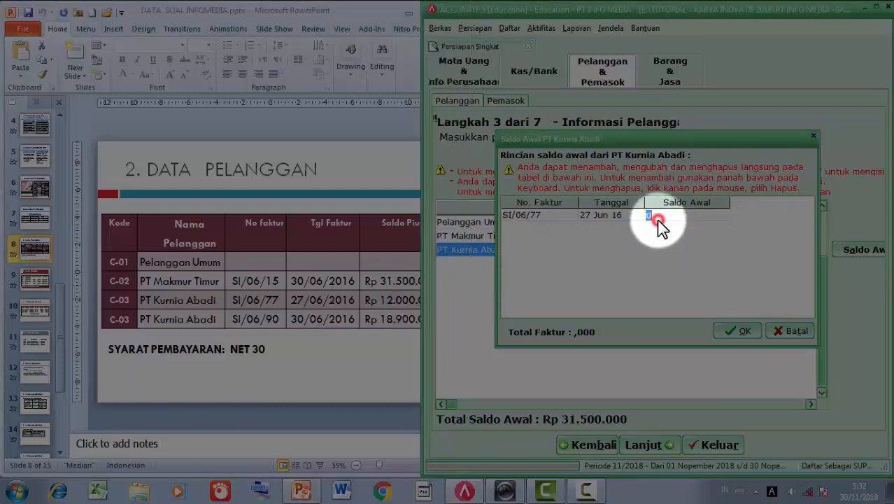
text(12.)
text(000.000)
key(Down)
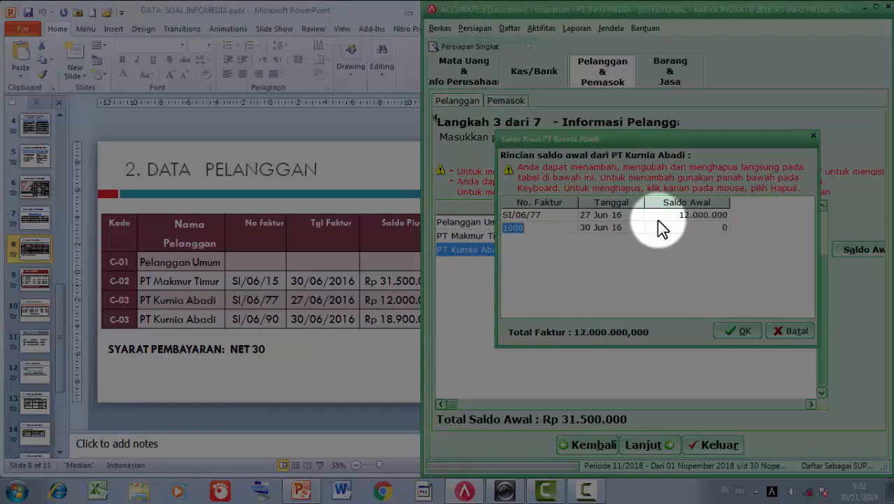
- Add invoice SI/06/90 dated 30/06/2016 for 18.900.000 and drop the empty extra row
text(SI/06/90)
key(Tab)
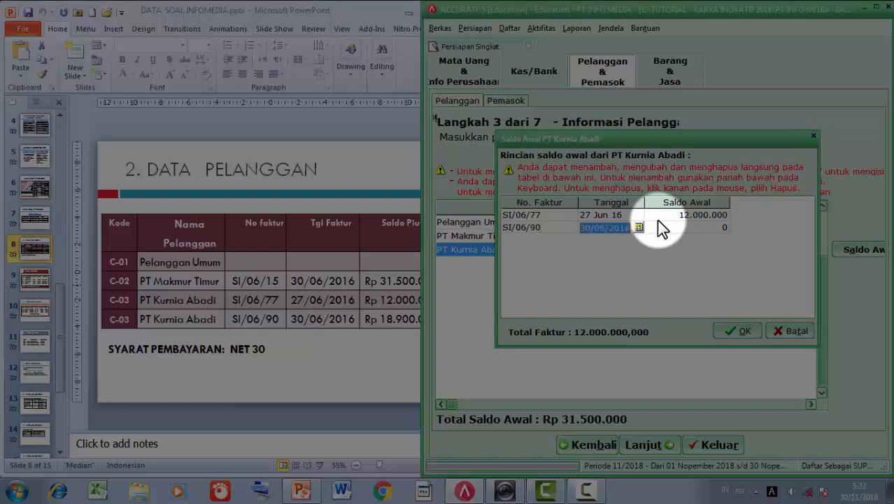
key(Tab)
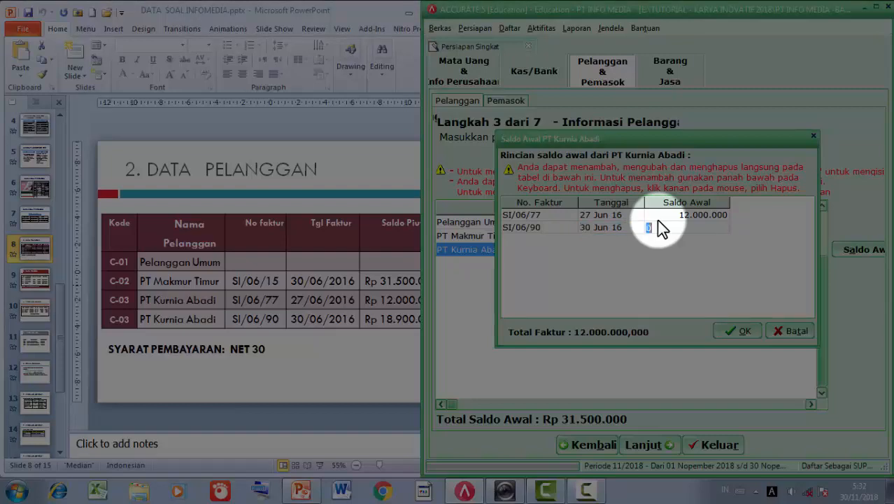
text(18.900.000)
key(Tab)
key(Up)
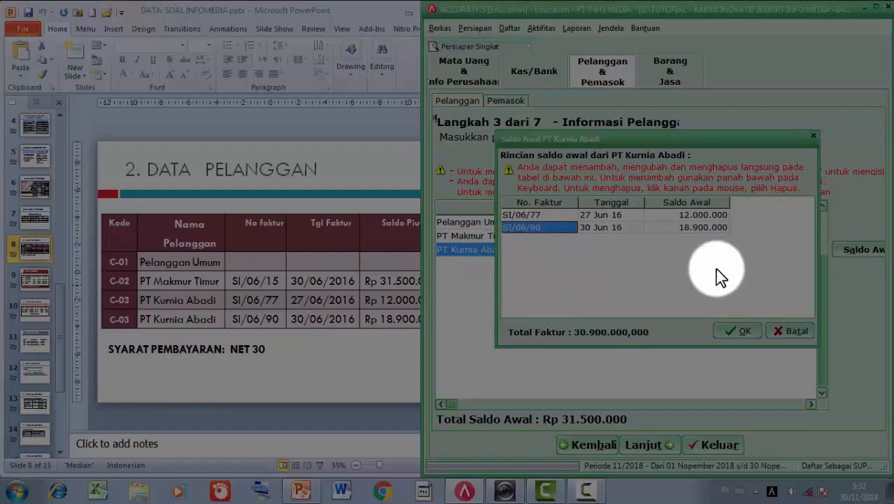
- Confirm PT Kurnia Abadi's invoices, bringing total receivables to Rp 62.400.000
click(741, 331)
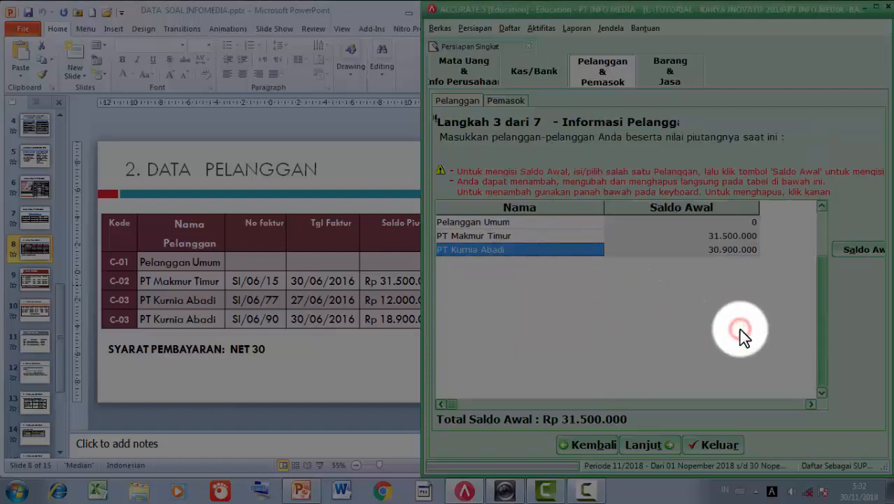
click(741, 262)
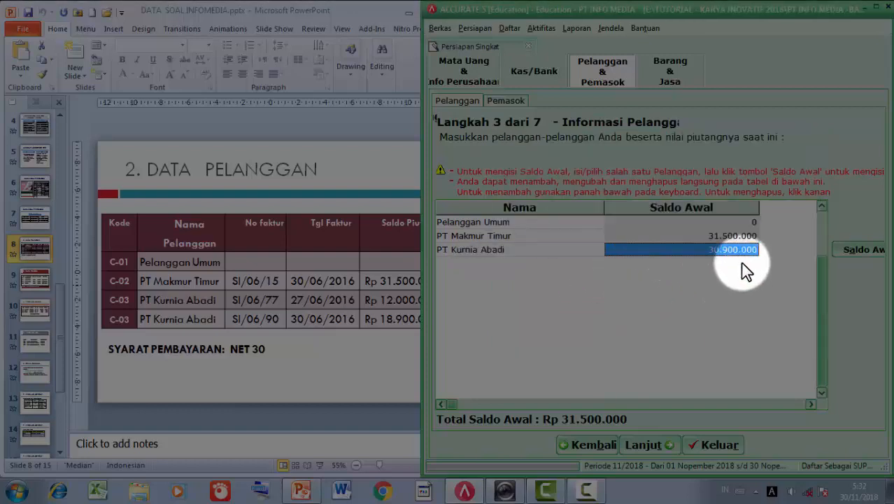
key(Down)
key(Up)
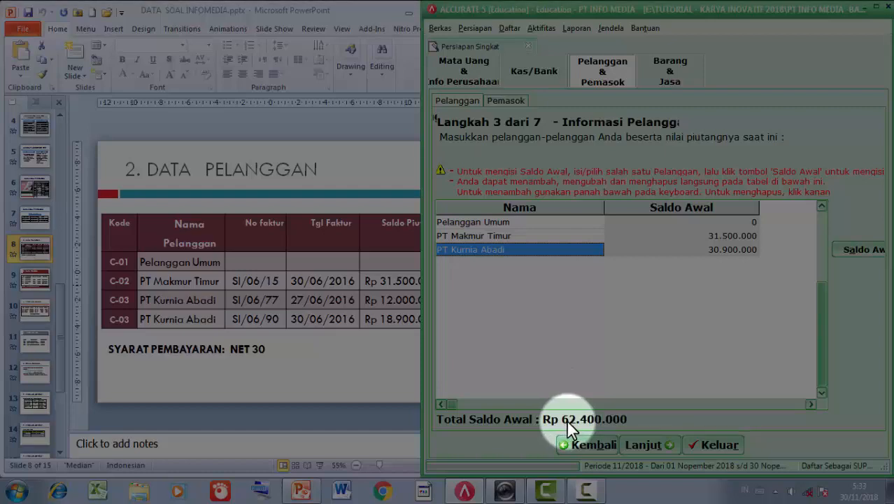
- Continue to the supplier step and size the window beside the 3. DATA PEMASOK slide
click(645, 447)
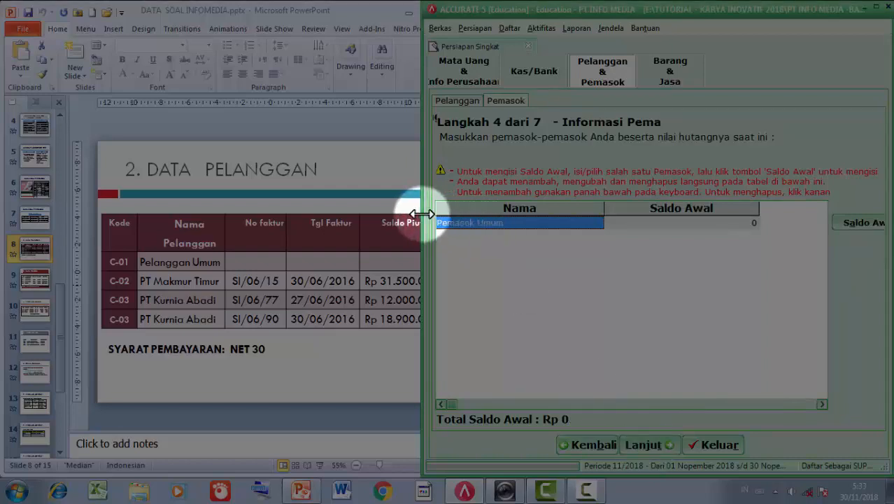
drag(423, 214, 319, 232)
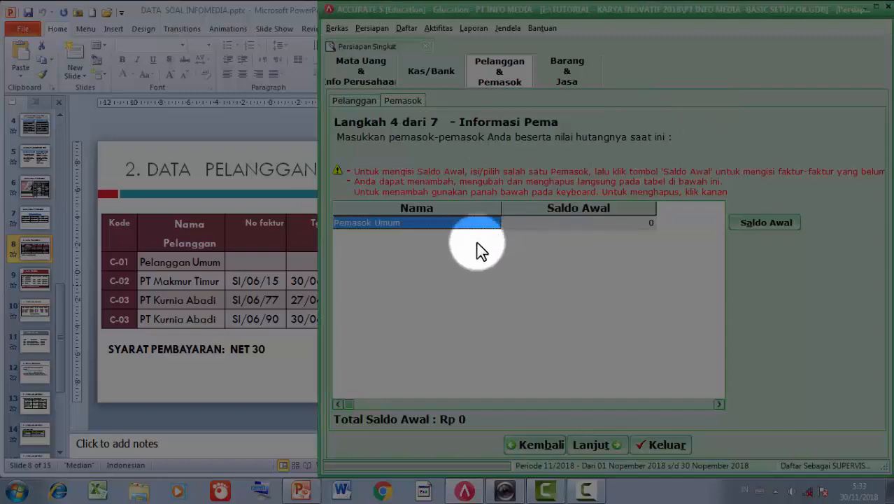
click(35, 282)
click(35, 282)
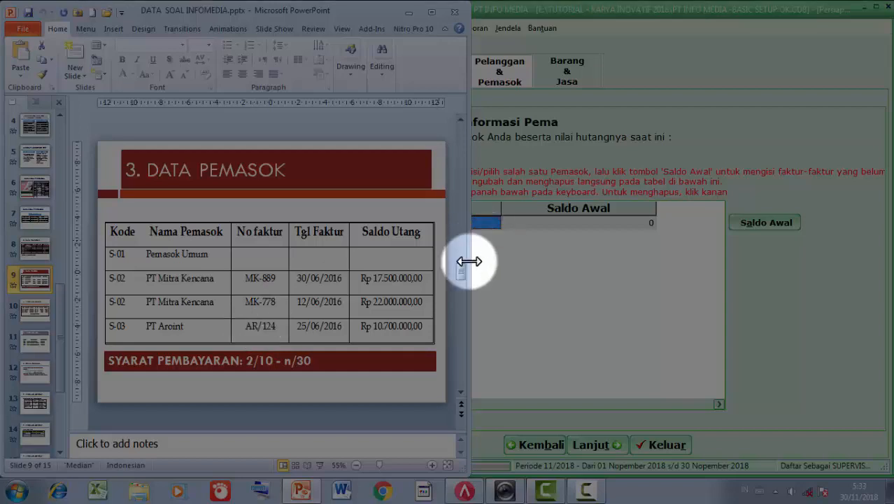
click(530, 267)
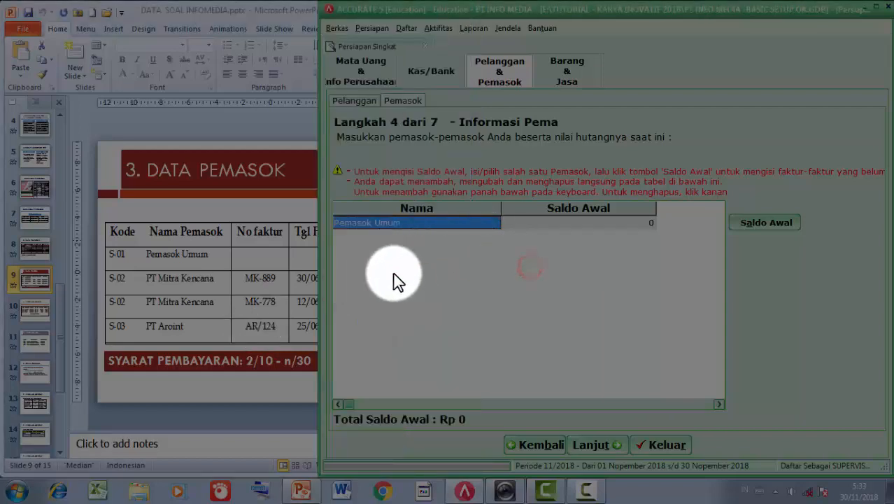
drag(319, 293, 431, 293)
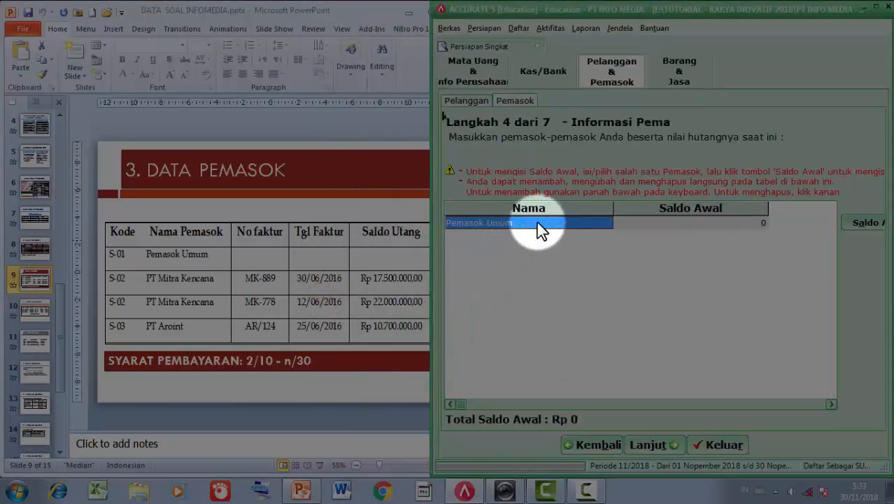
- Add a new supplier row named PT Mitra Kencana below Pemasok Umum
key(Tab)
key(Down)
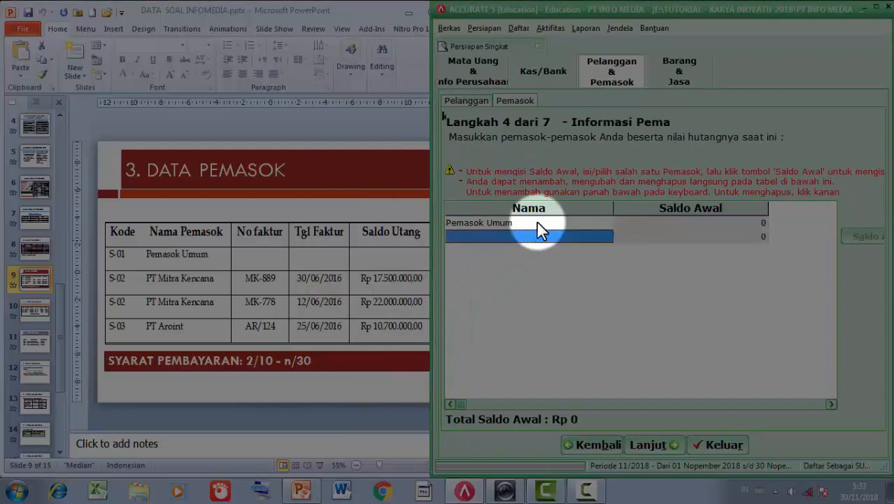
text(PT)
key(Caps_Lock)
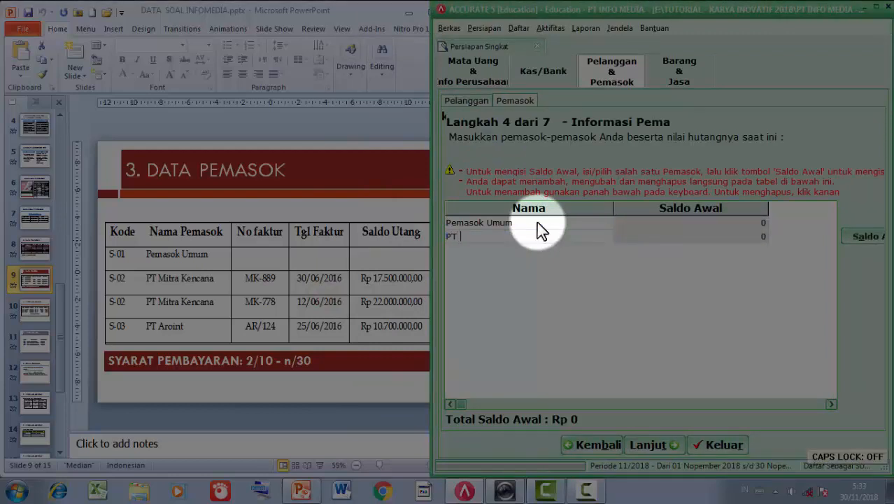
text(Mitra Ke)
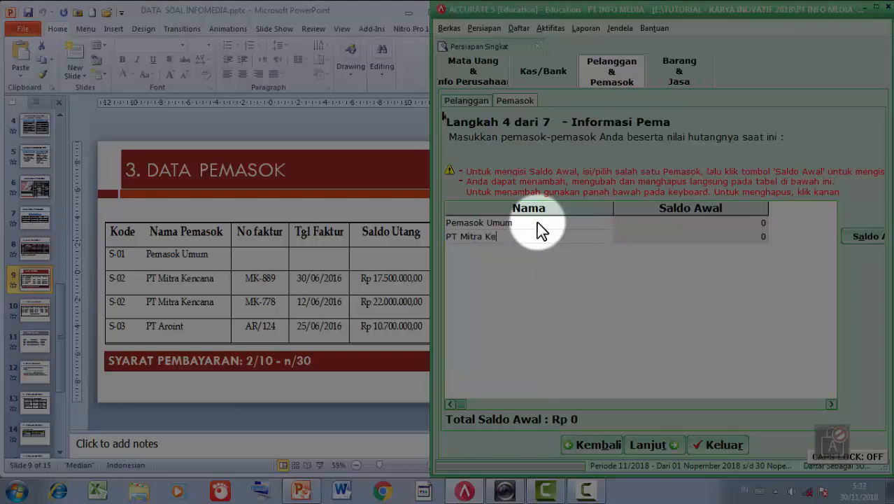
text(nc)
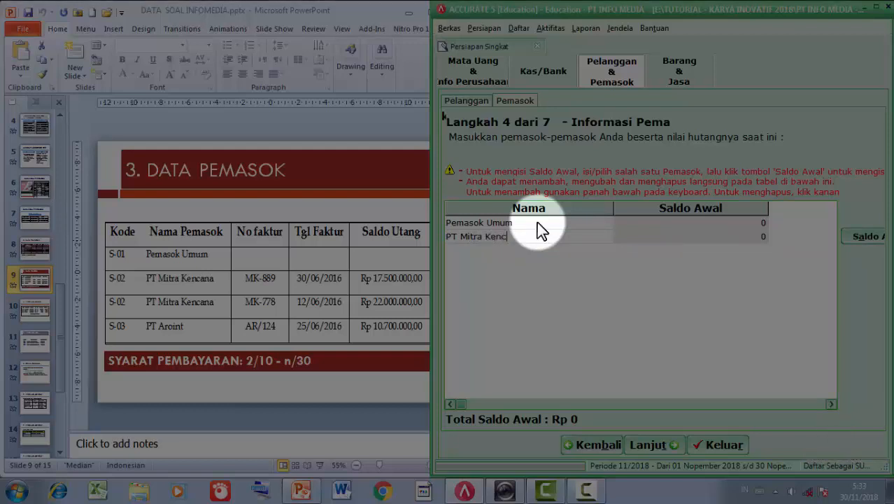
text(ana)
key(Tab)
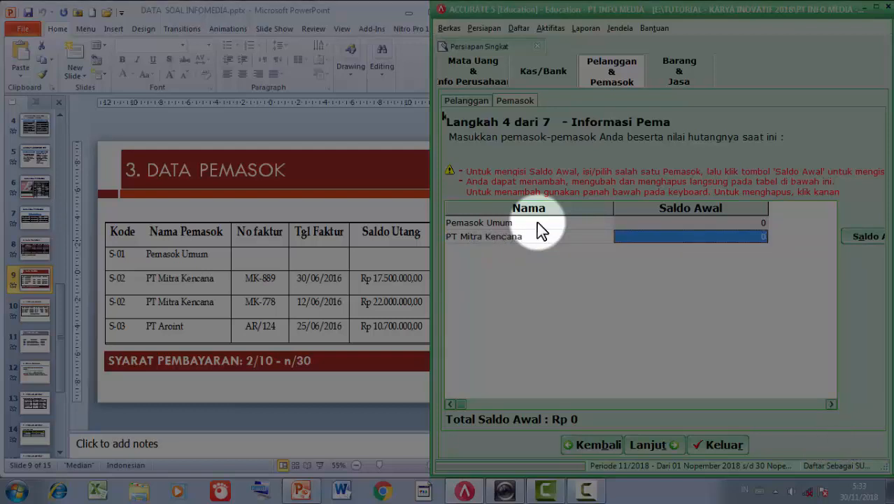
- Record PT Mitra Kencana's first opening invoice MK-889, dated 30 Jun 16, for 17.500.000
click(855, 235)
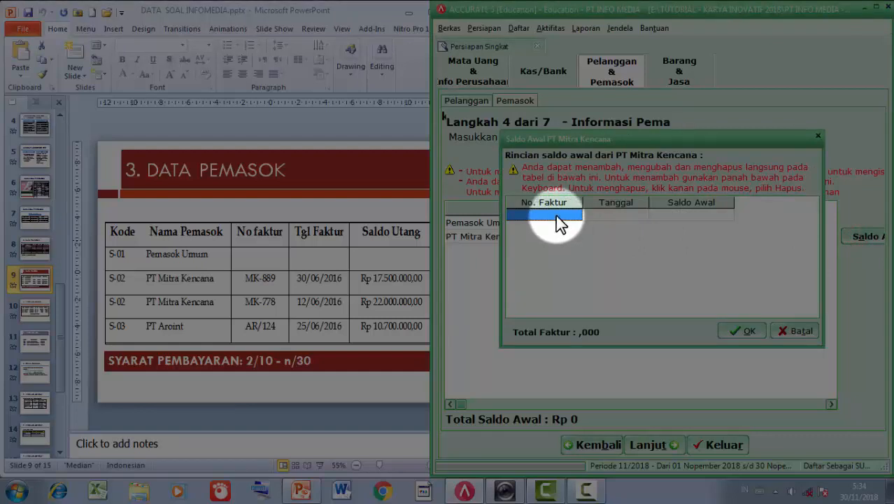
click(557, 218)
text(MK-)
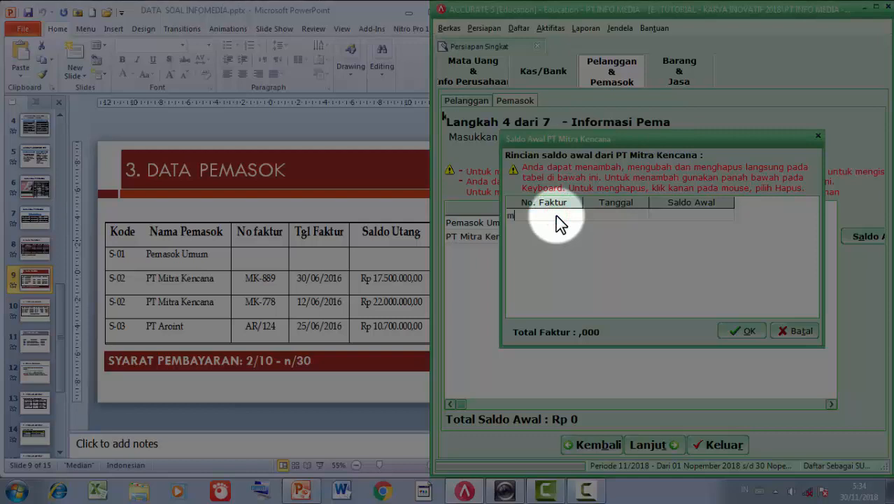
text(889)
key(Return)
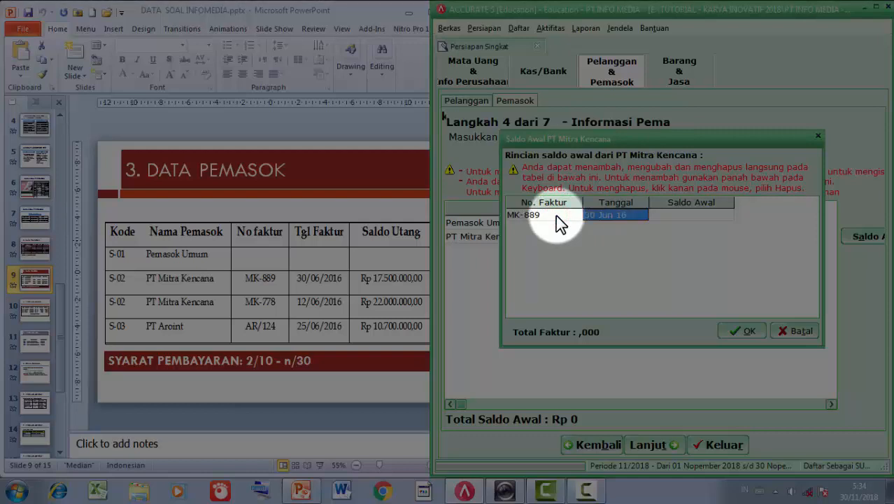
key(Return)
text(17)
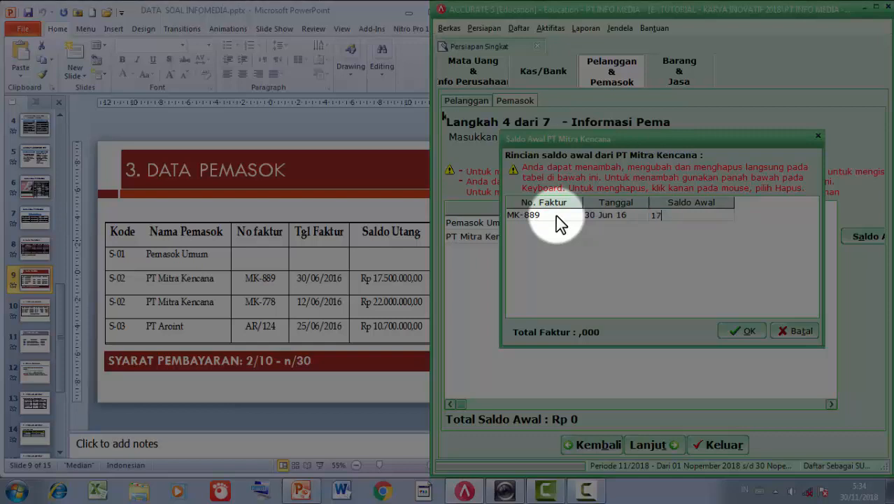
text(500000)
key(Return)
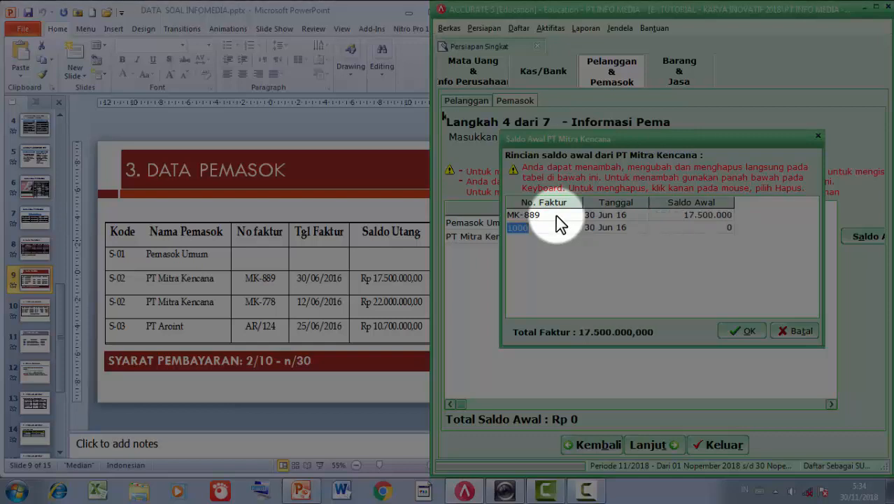
- Add invoice MK-778 dated 12/06/2016 for 22.000.000 and confirm the invoice details
text(MK-778)
key(Return)
text(12)
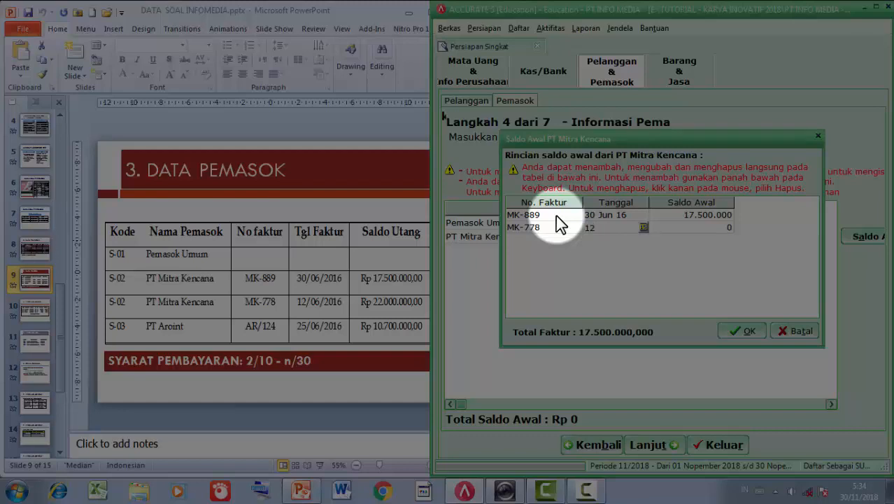
text(/06/2016)
key(Return)
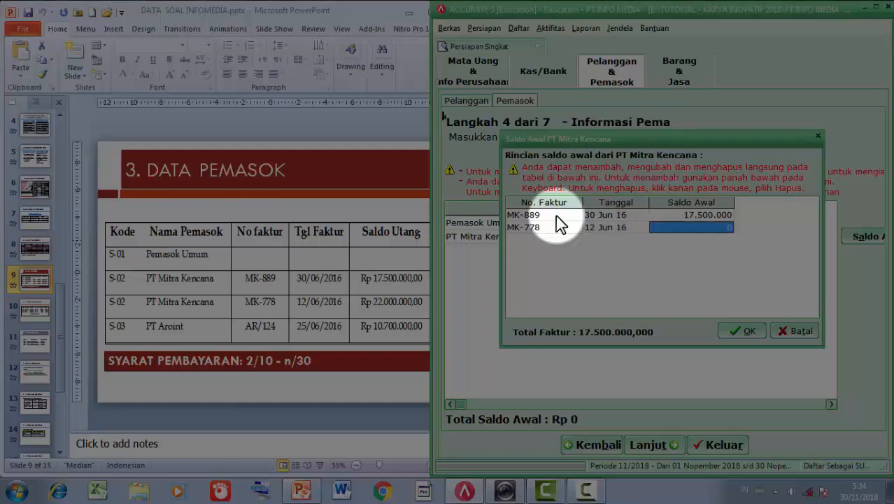
text(22)
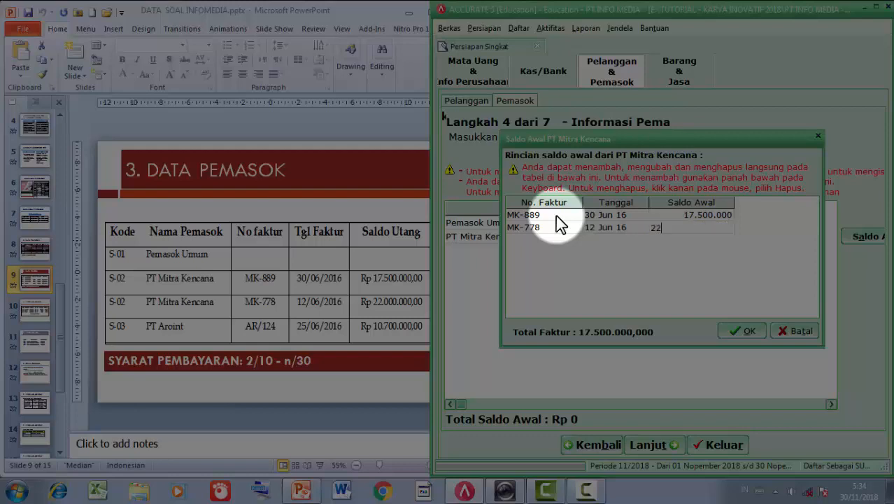
text(.000.000)
key(Return)
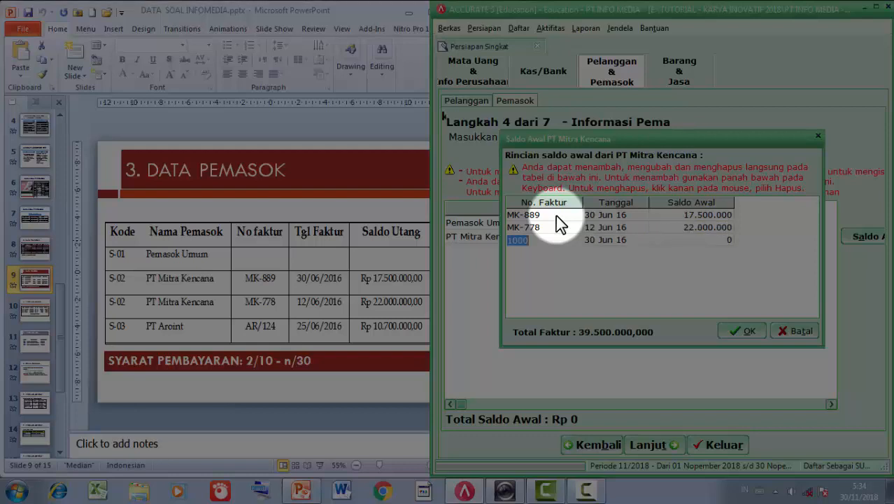
key(Up)
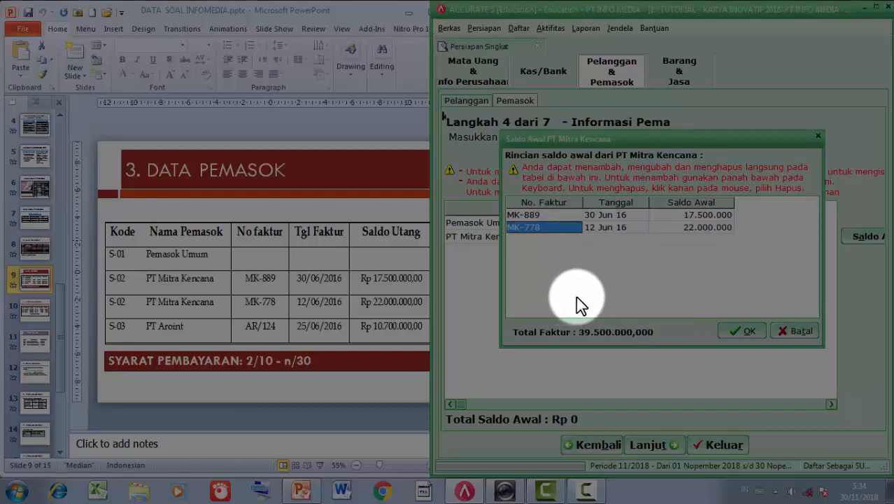
click(734, 332)
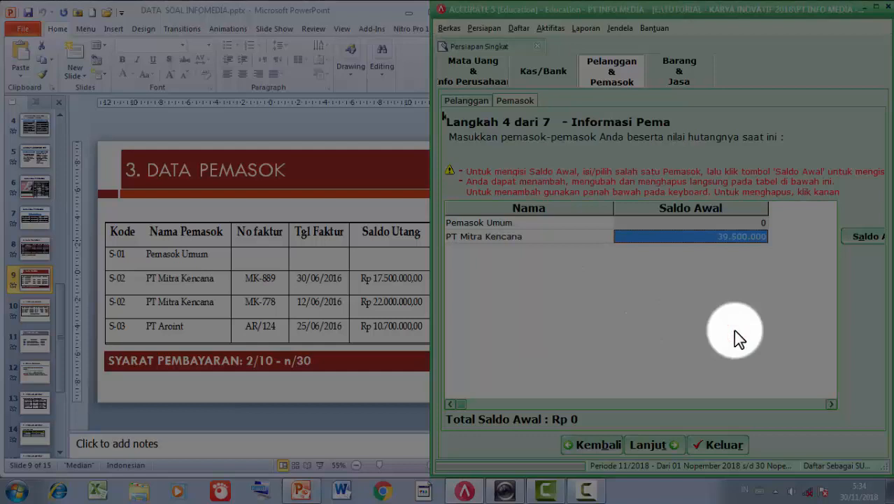
- Add PT Aroint as a new supplier row
key(Down)
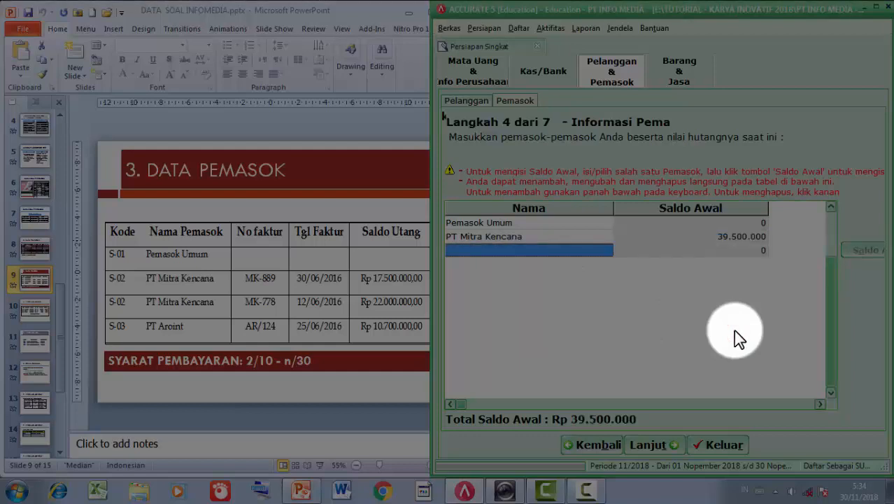
text(P)
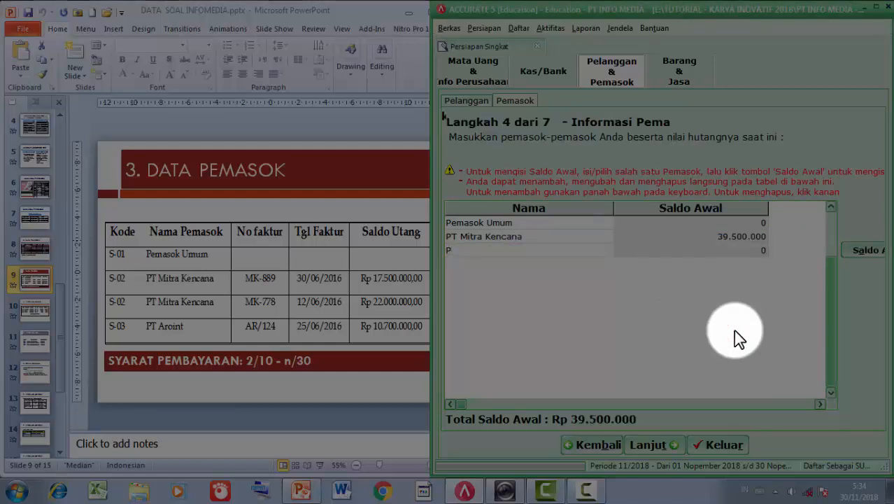
text(T Aroint)
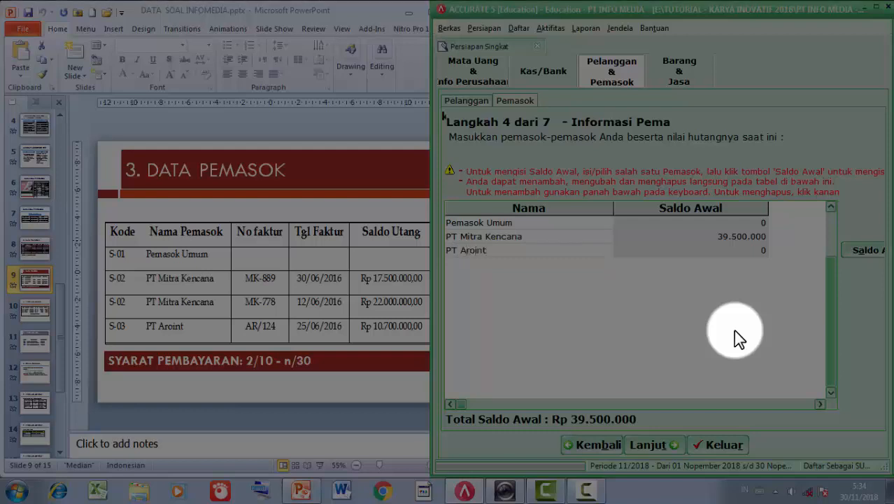
key(Tab)
- Enter PT Aroint's invoice AR/124, dated 25/06/16, for 10.700.000 and commit the supplier row
click(863, 253)
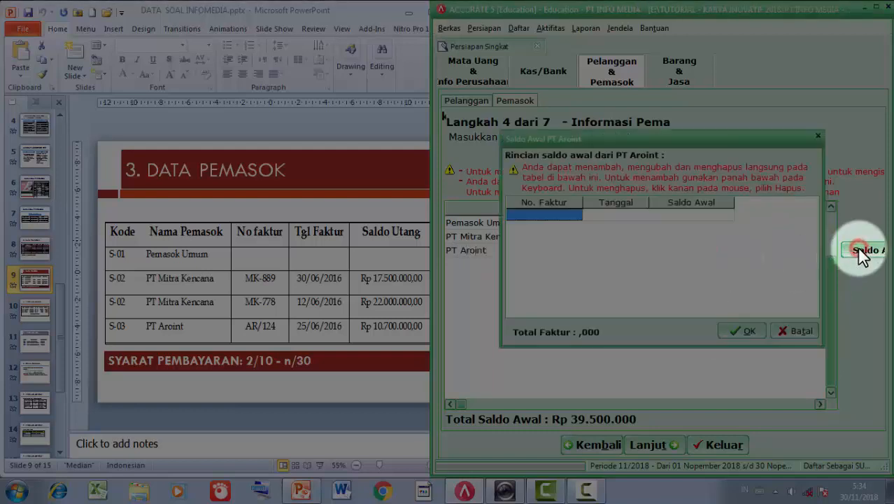
click(558, 217)
text(AR)
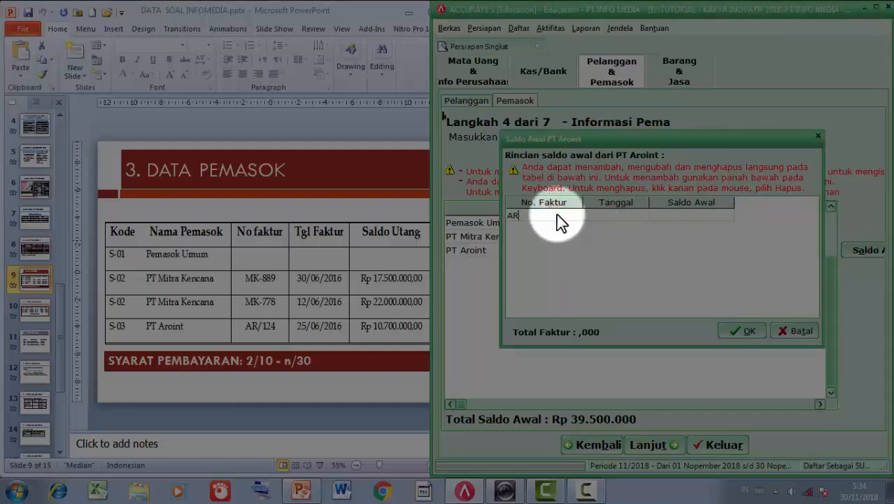
text(/124)
key(Tab)
text(25/06)
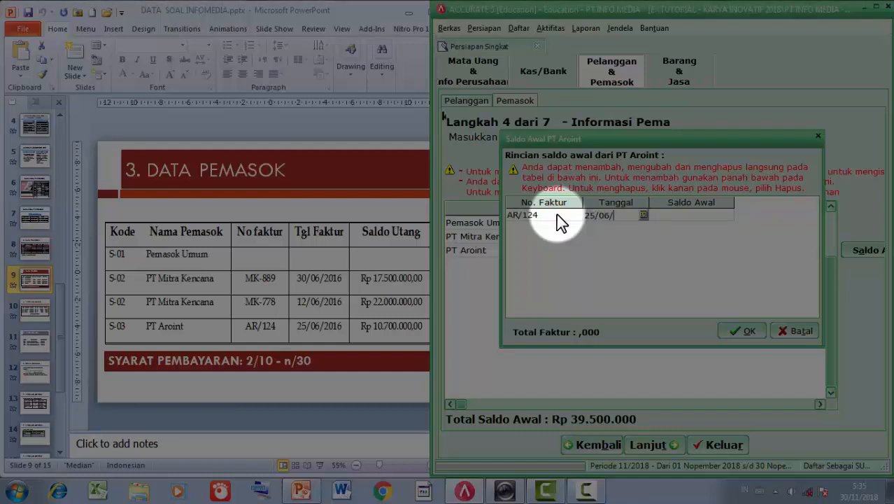
text(/16)
key(Tab)
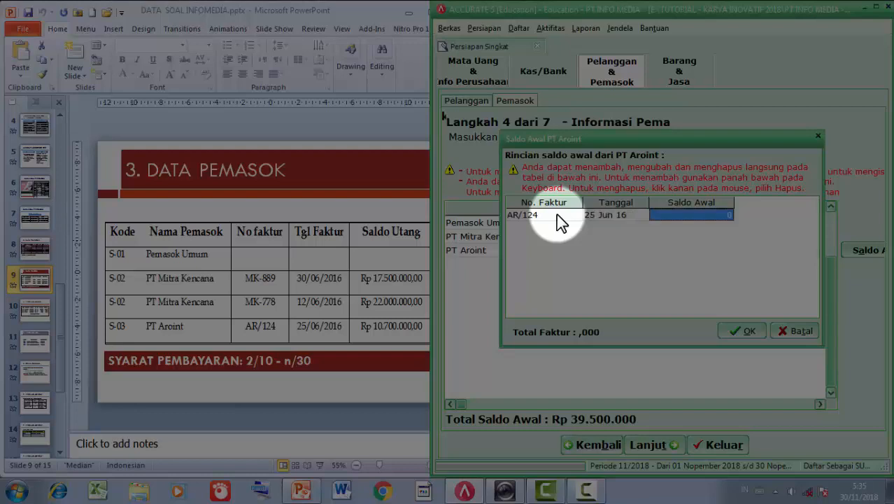
text(10.700.)
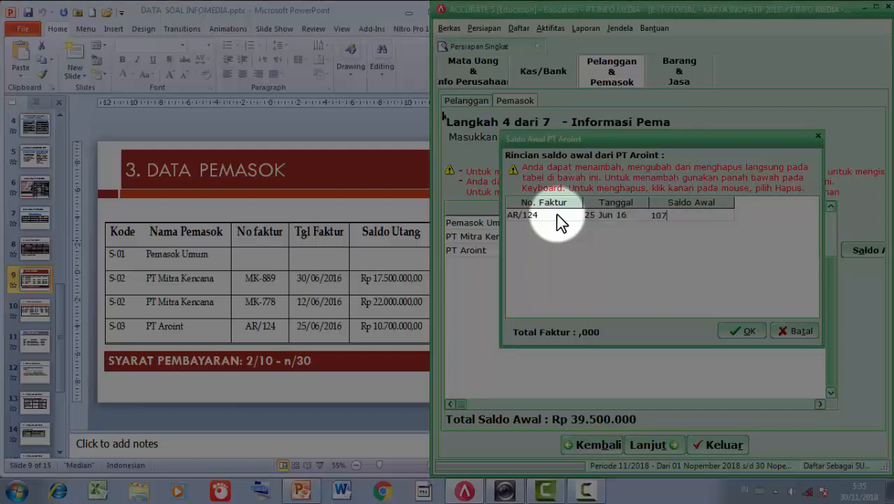
text(00000)
key(Tab)
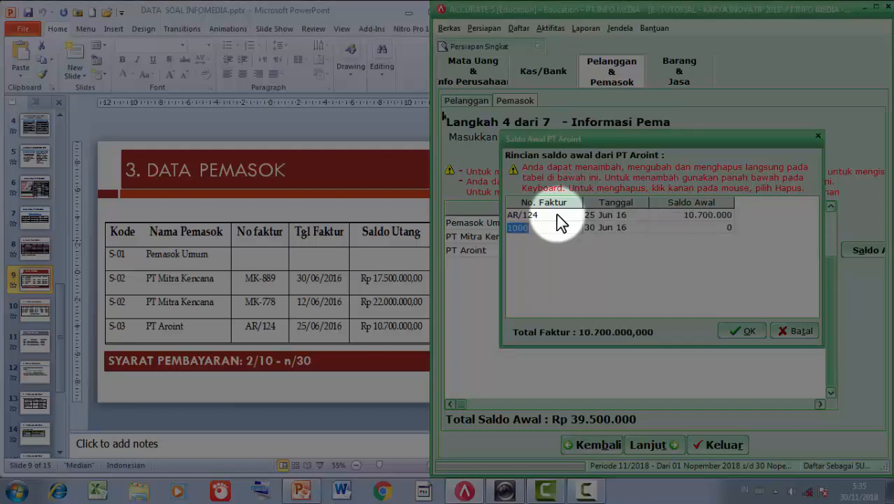
key(Up)
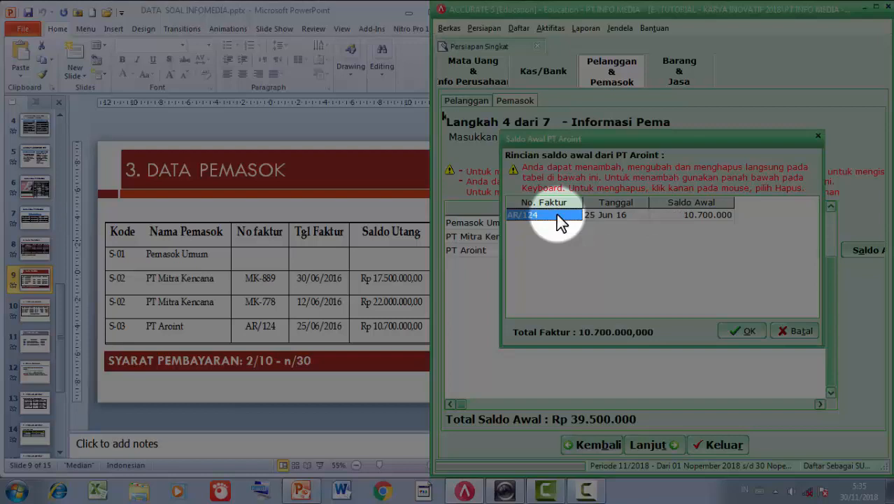
click(731, 329)
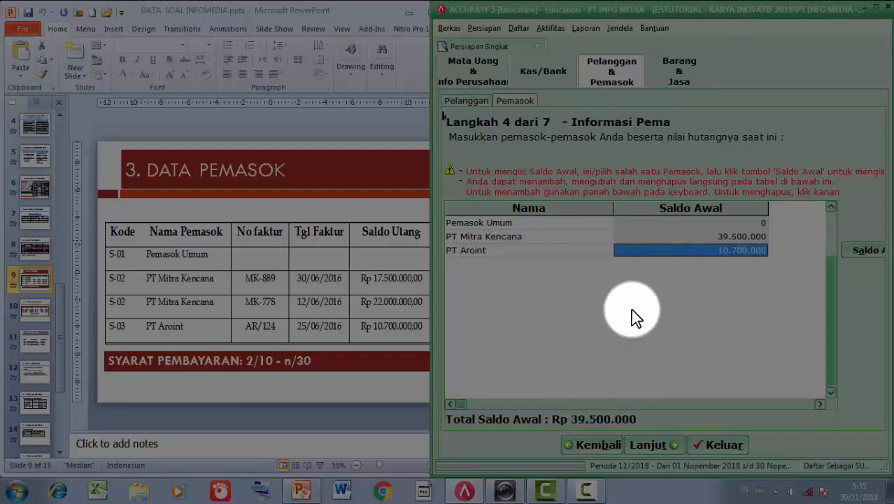
key(Down)
key(Up)
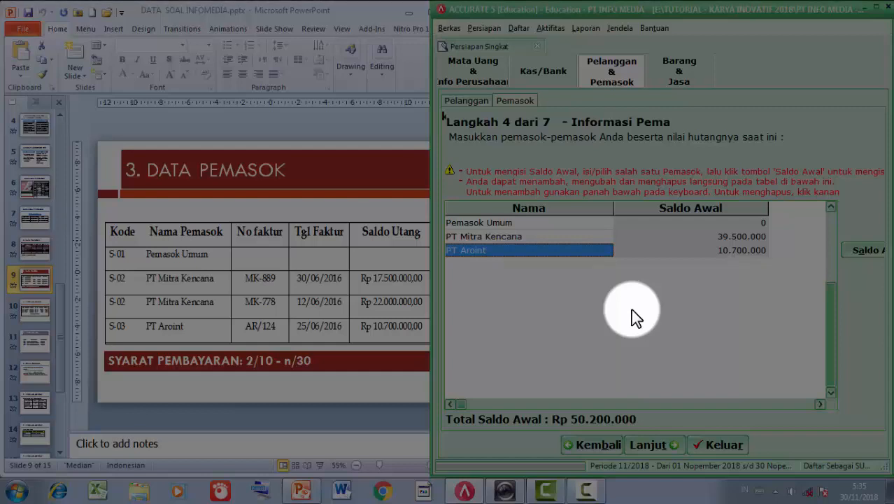
- Choose the Rata-rata (average) inventory costing method and advance to Informasi Barang
click(642, 443)
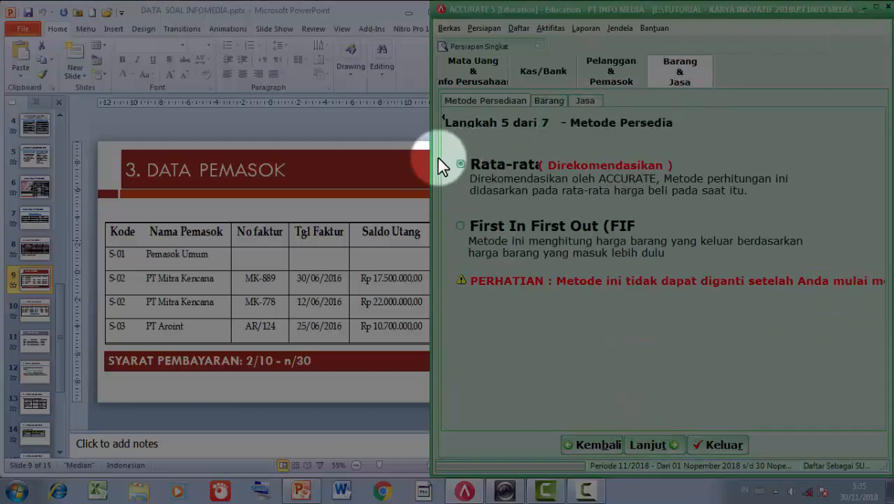
drag(431, 158, 155, 184)
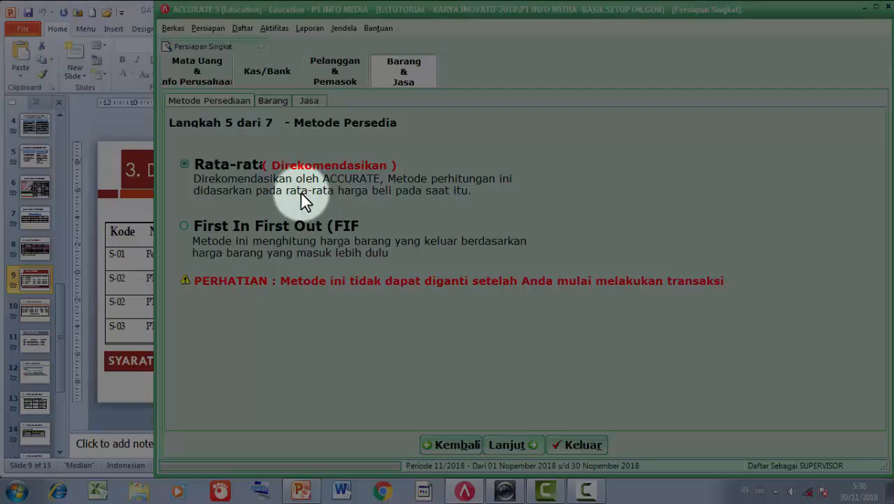
click(207, 162)
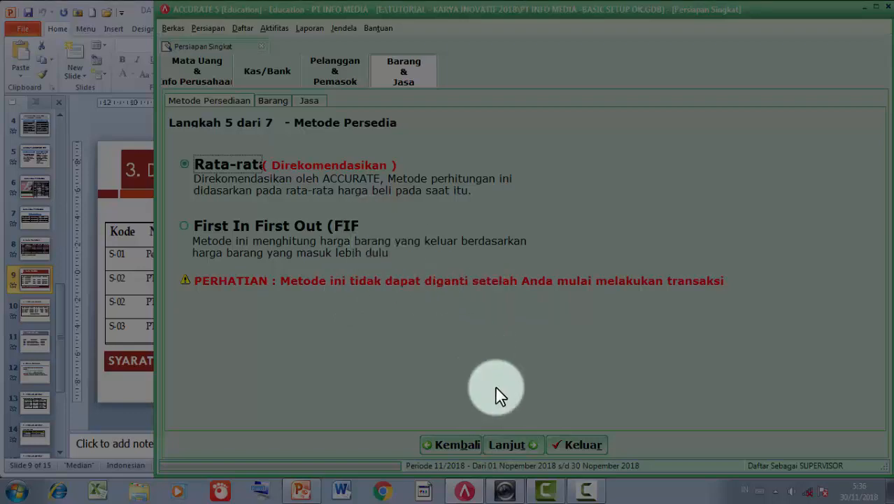
click(506, 446)
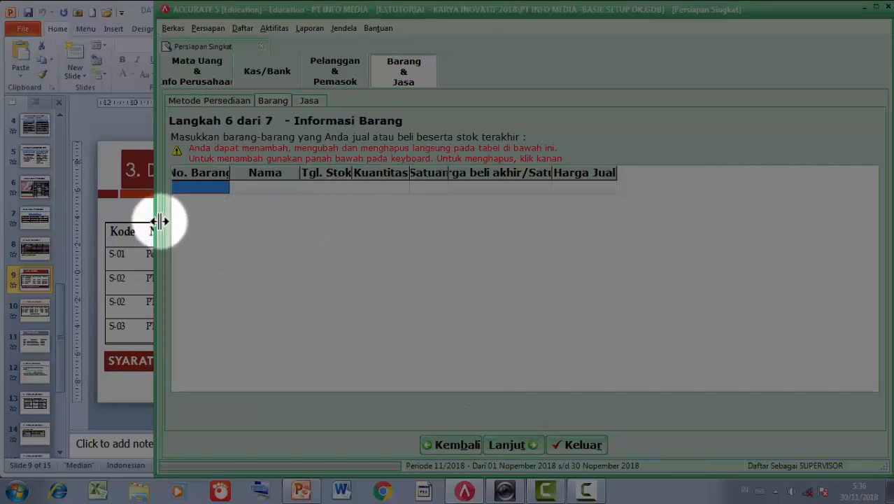
- Show PowerPoint slide 10 (4. INFORMASI BARANG) beside the narrowed Accurate item grid
drag(157, 222, 440, 263)
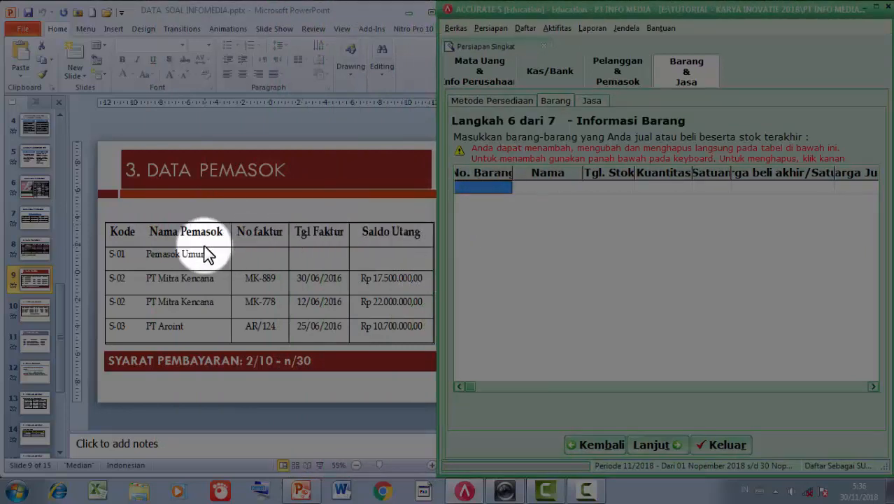
click(31, 318)
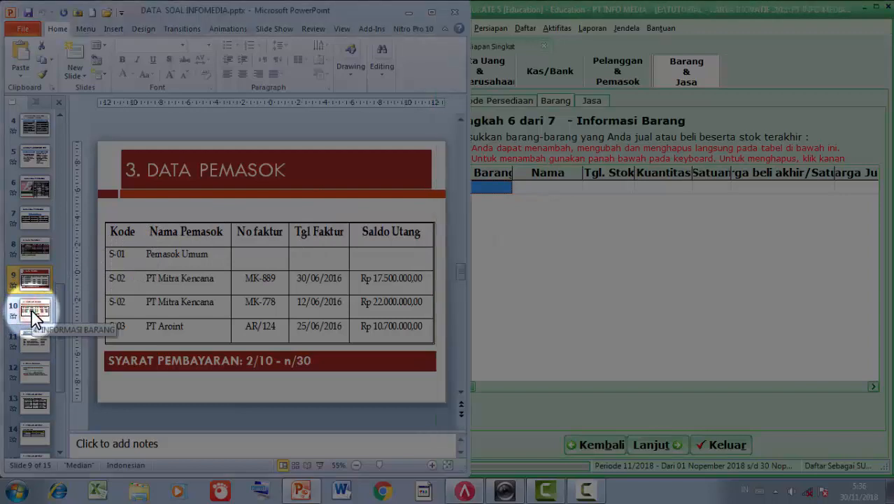
click(33, 316)
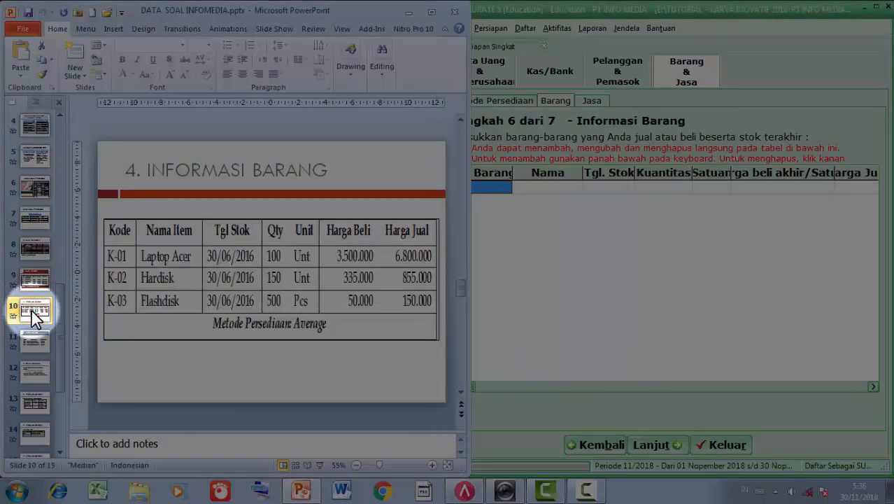
click(492, 187)
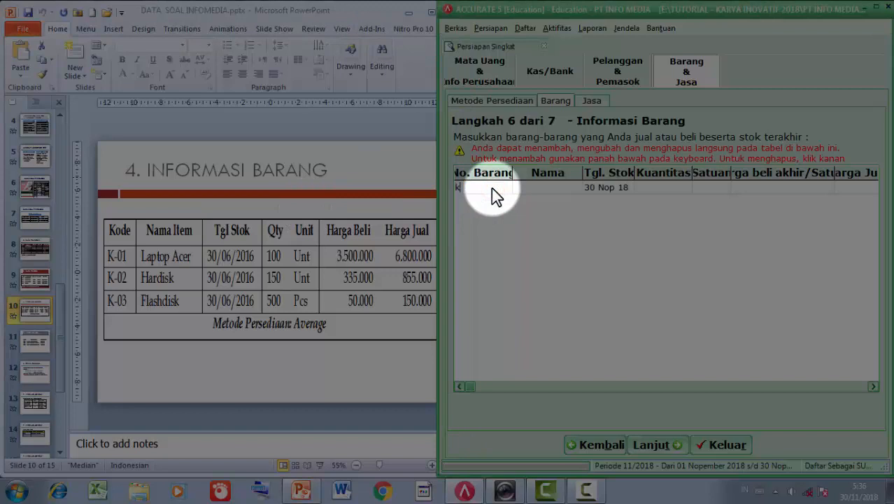
- Start item K-01 named Laptop Acer with stock date 30/06/2016
key(Caps_Lock)
text(K-01)
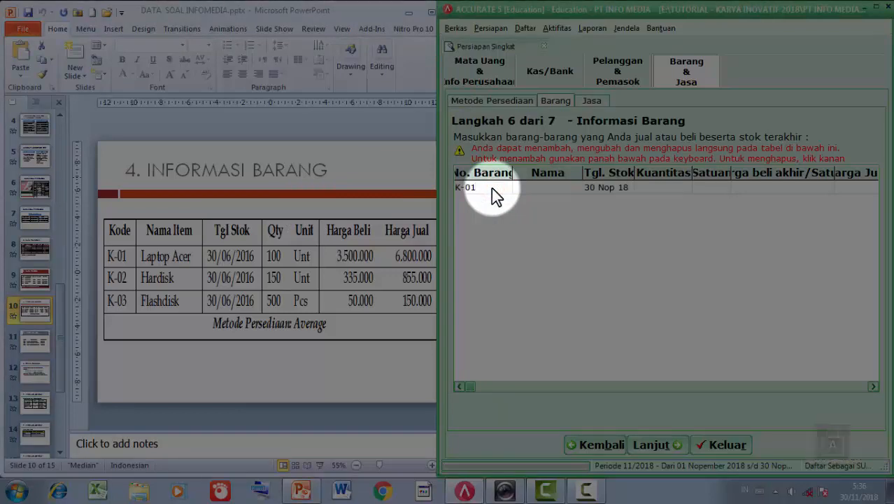
key(Tab)
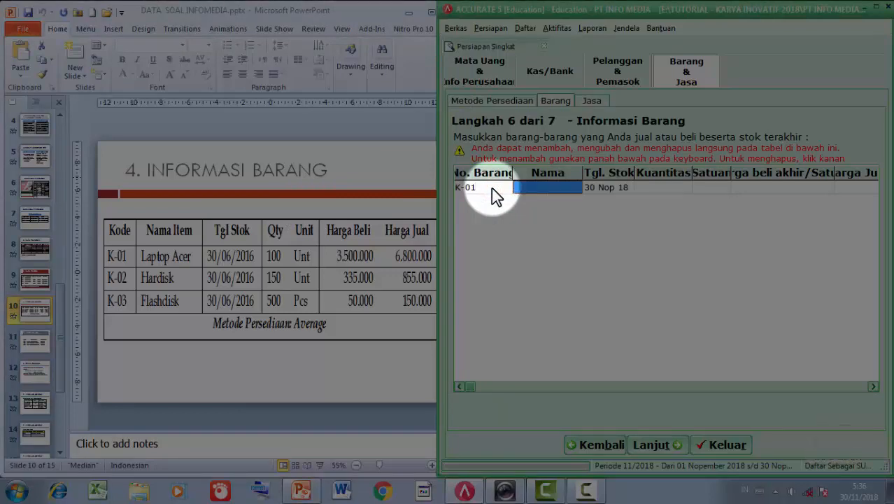
key(Caps_Lock)
text(LA)
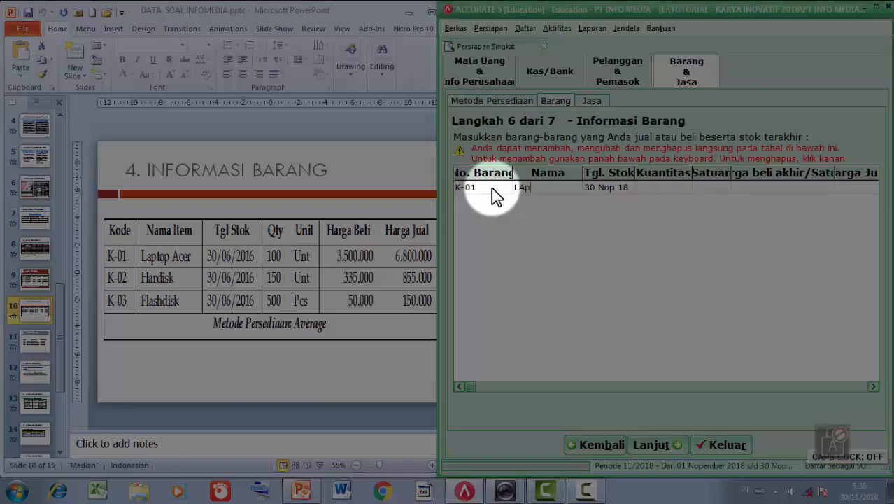
key(BackSpace)
text(apt)
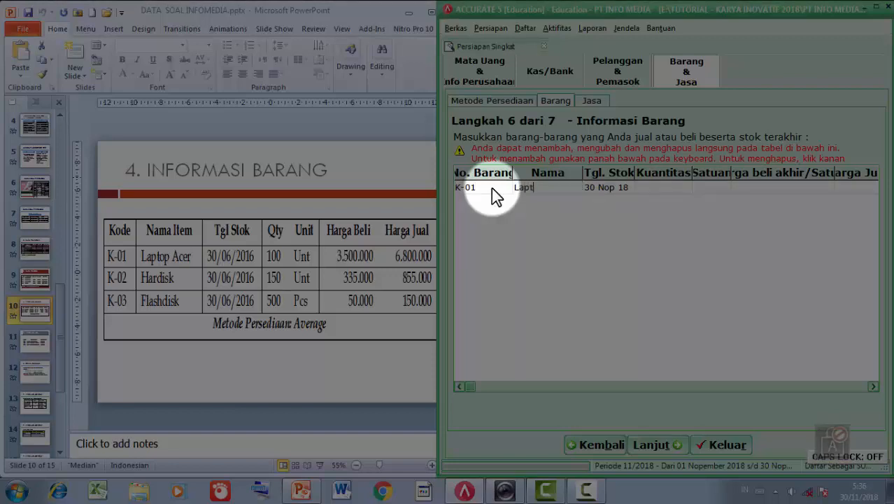
text(op Acer)
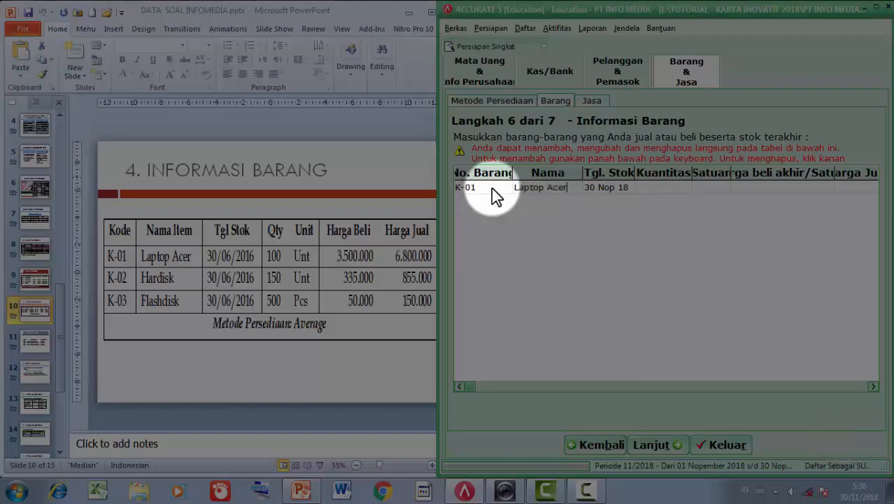
key(Tab)
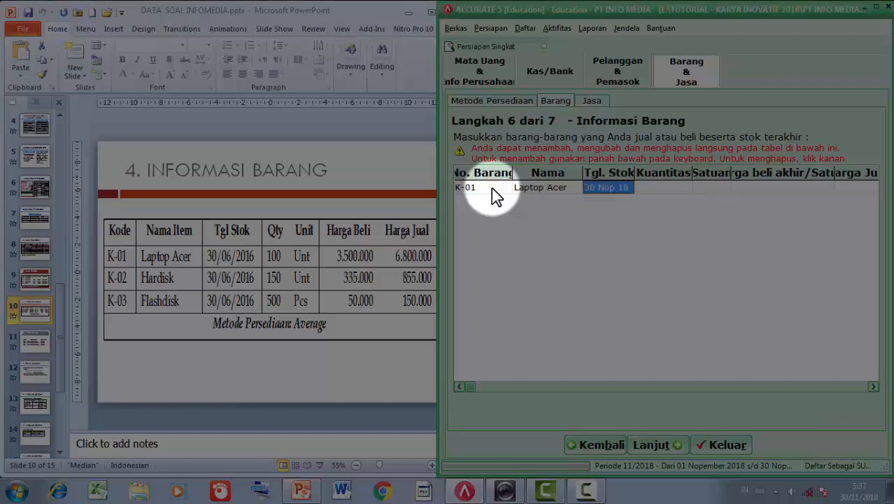
text(30/06)
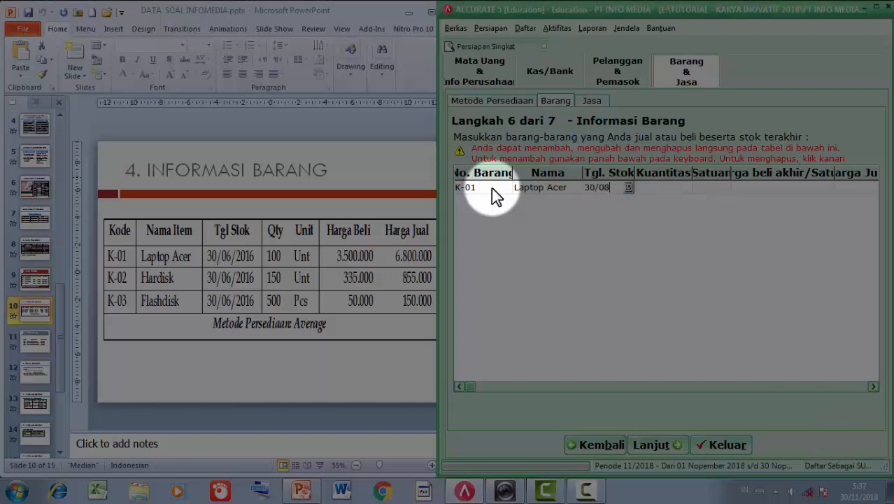
text(/201)
key(BackSpace)
key(BackSpace)
key(BackSpace)
key(BackSpace)
key(BackSpace)
text(6)
text(201)
key(BackSpace)
key(BackSpace)
key(BackSpace)
text(/2016)
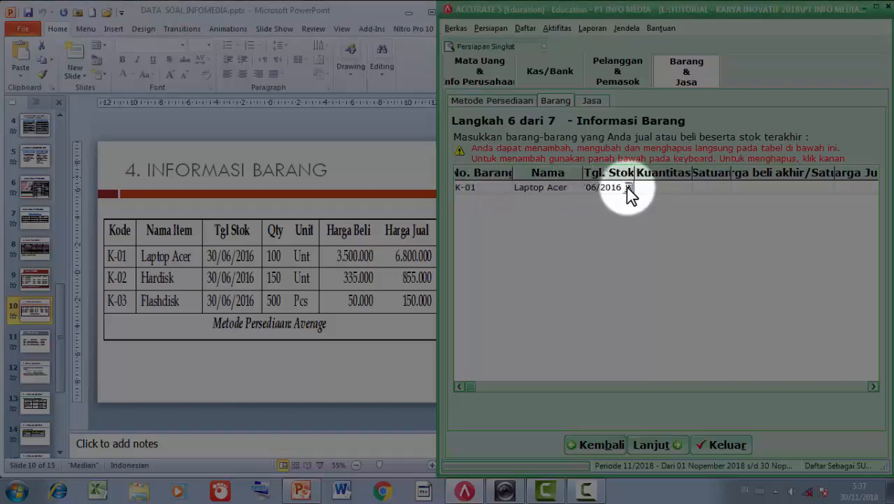
click(655, 192)
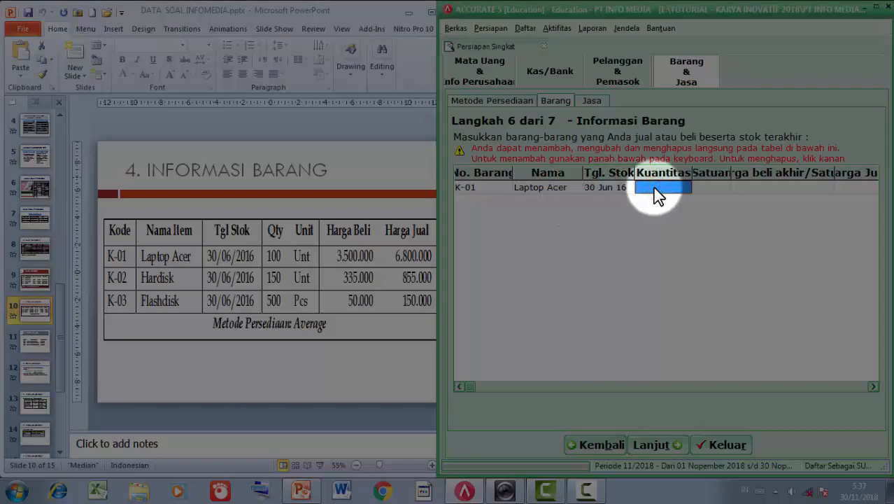
- Give Laptop Acer quantity 100 Unt, purchase price 3.500.000 and selling price 6.800.000
text(100)
key(Return)
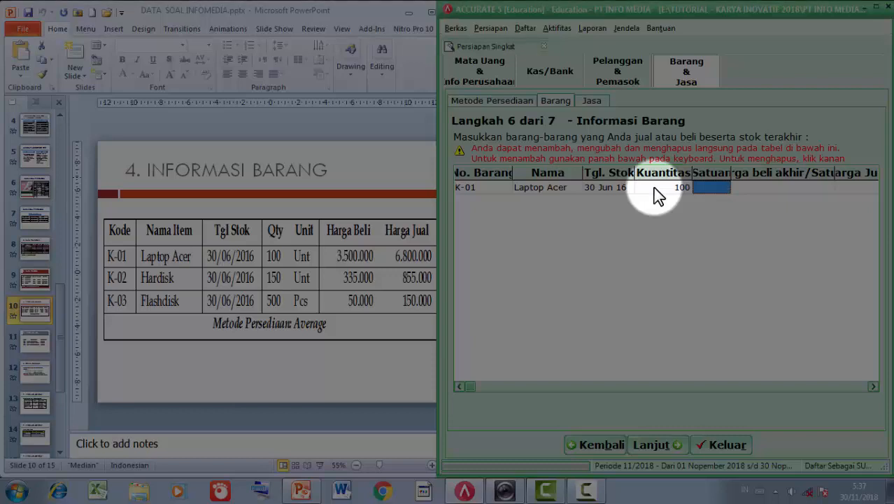
text(Un)
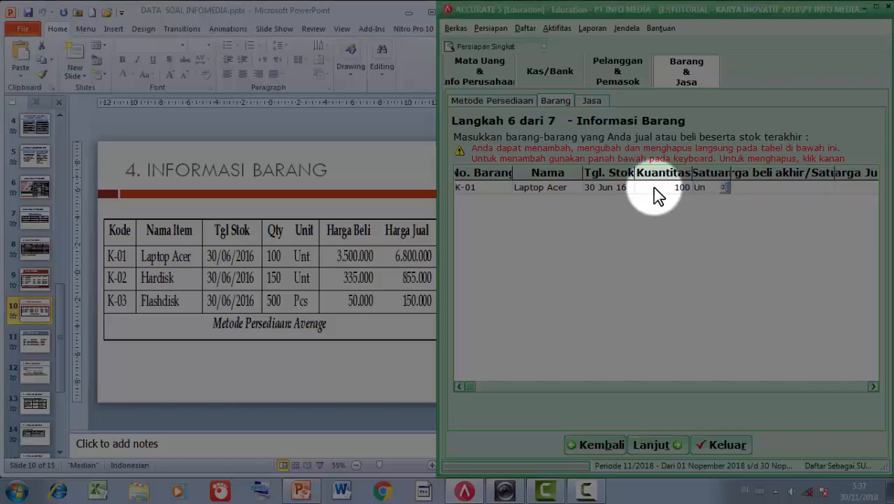
text(t)
click(766, 189)
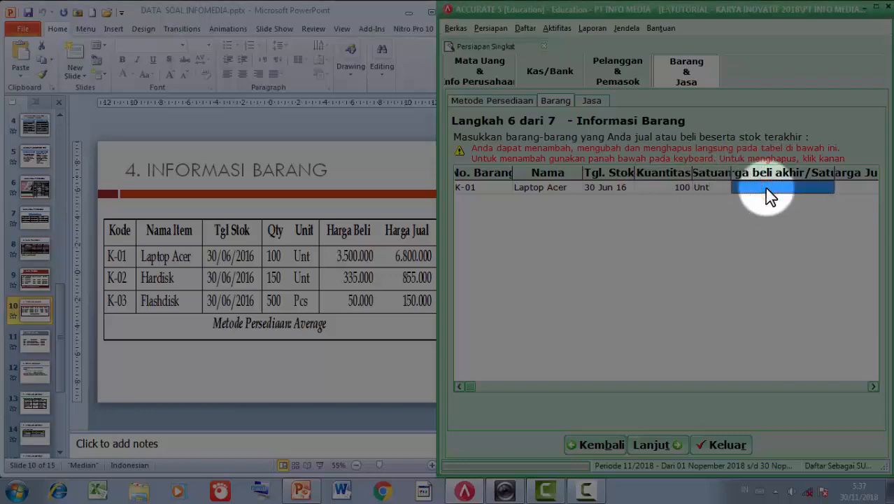
text(3500000)
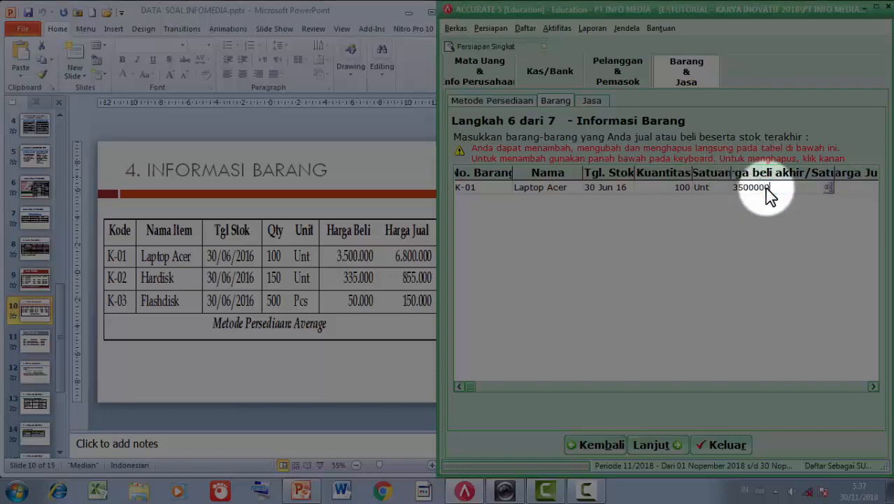
key(Tab)
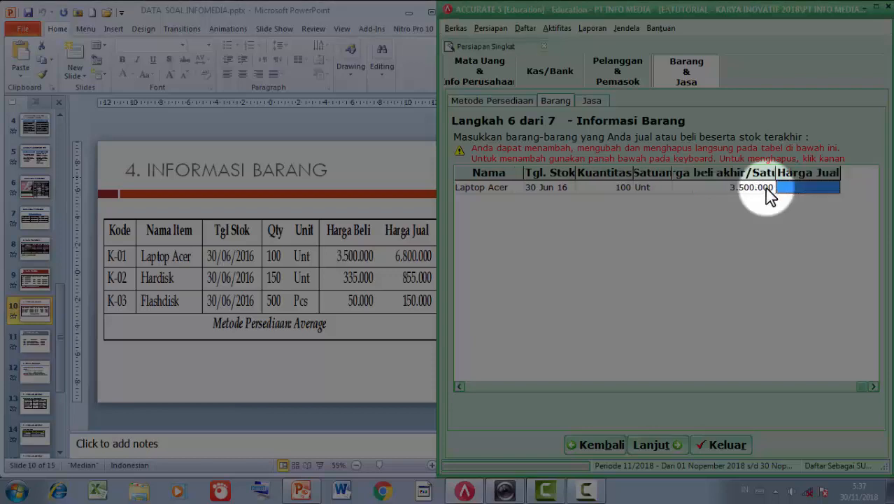
text(6)
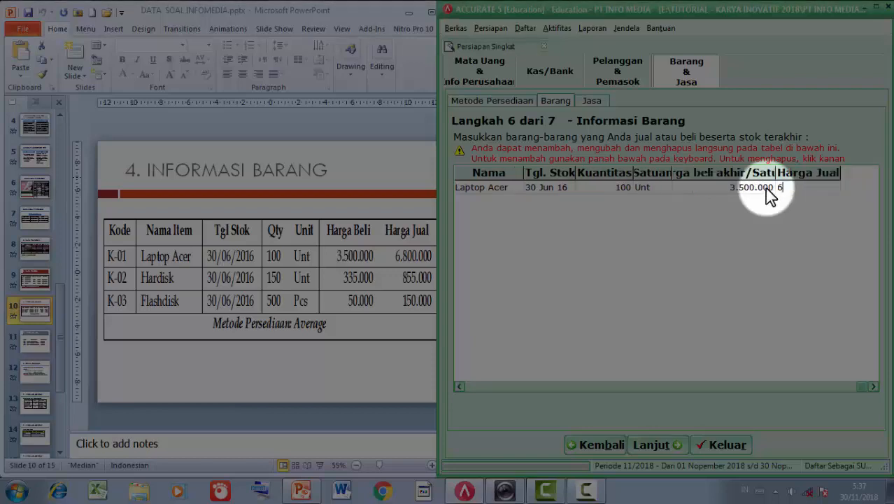
text(800000)
key(Return)
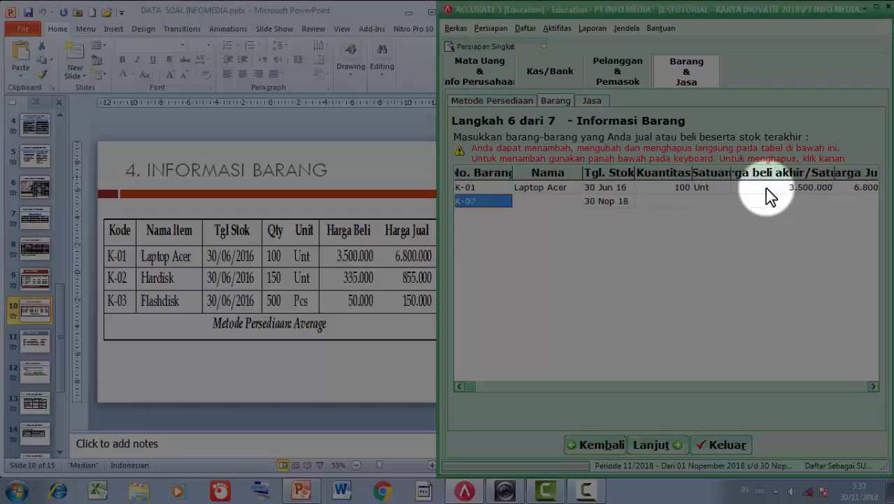
- Fill row K-02: Hardisk, 30/06/2016, 150 Unt, buy 335.000, sell 855.000
key(Return)
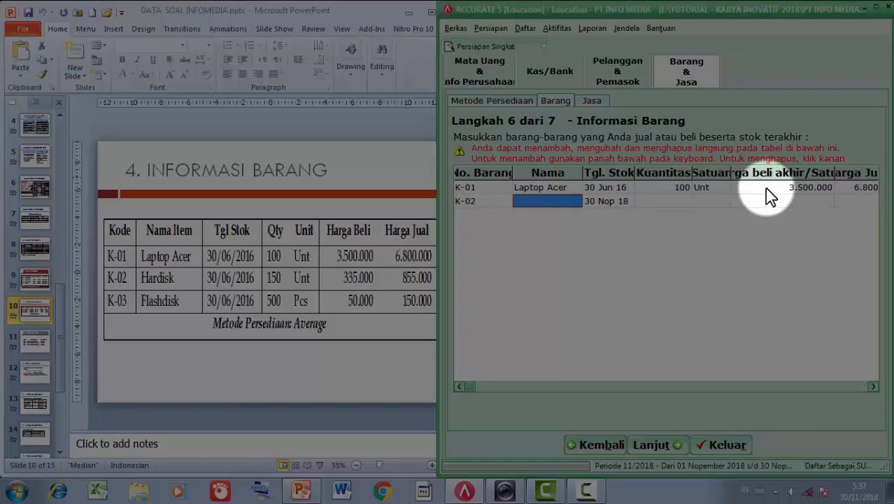
text(Hardisk)
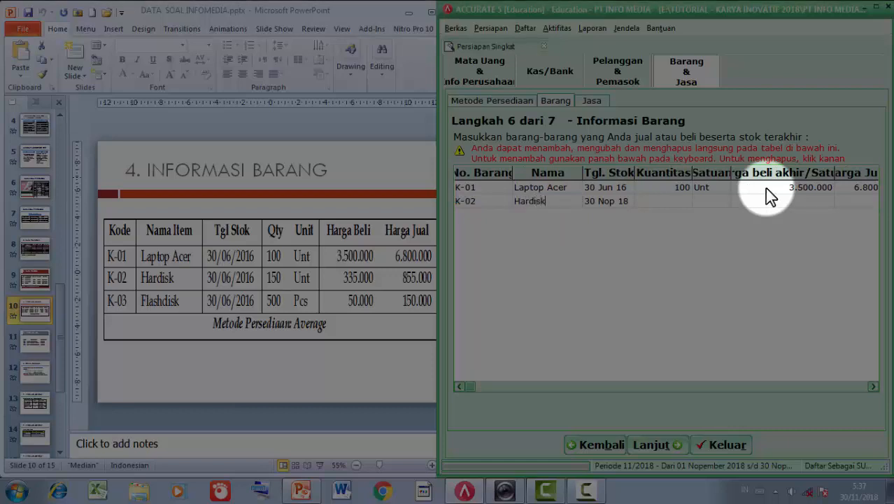
key(Return)
text(3)
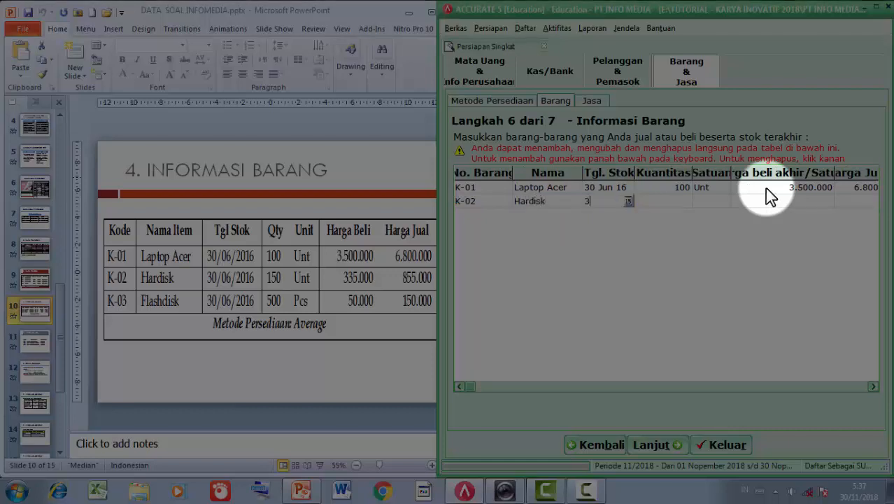
text(0/06/2016)
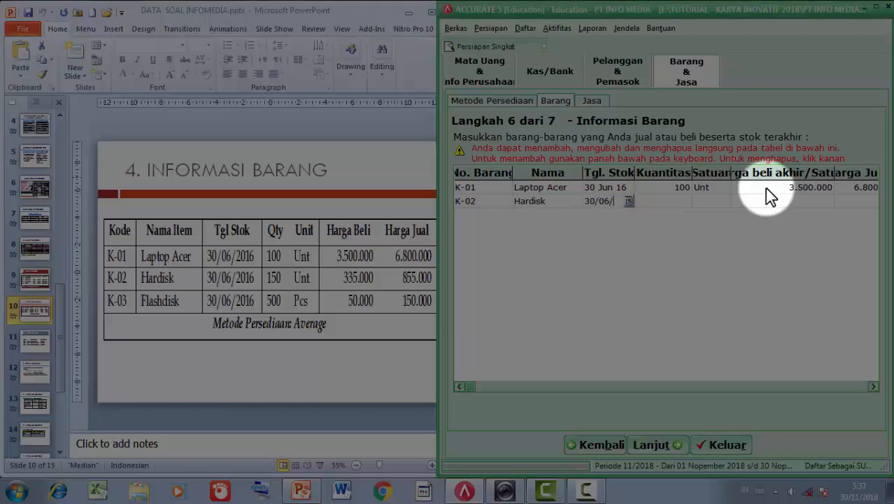
key(Return)
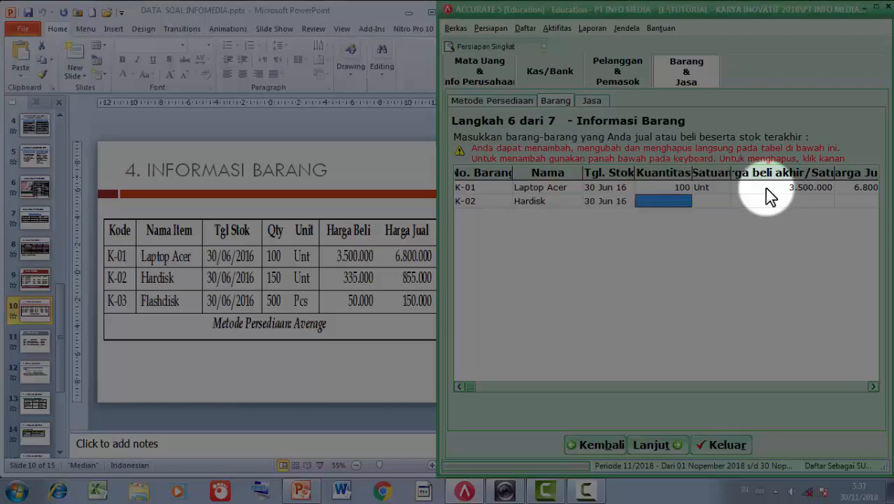
text(1)
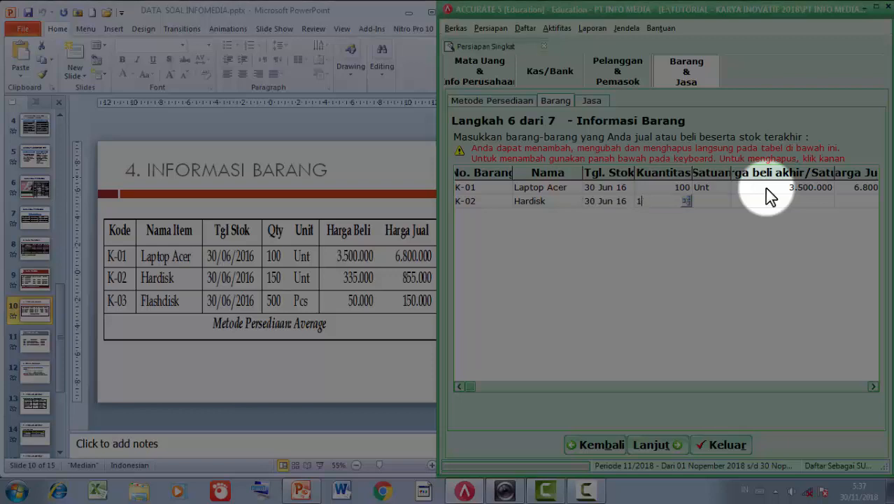
text(50)
key(Return)
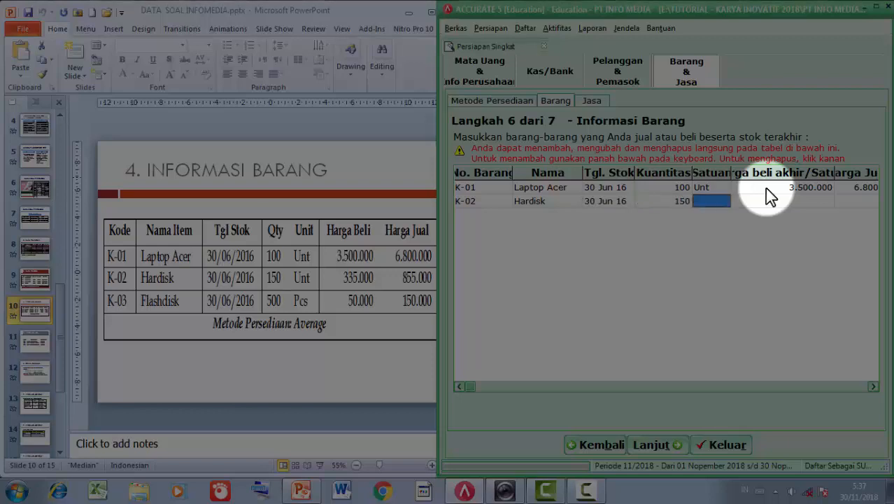
text(Unt)
key(Return)
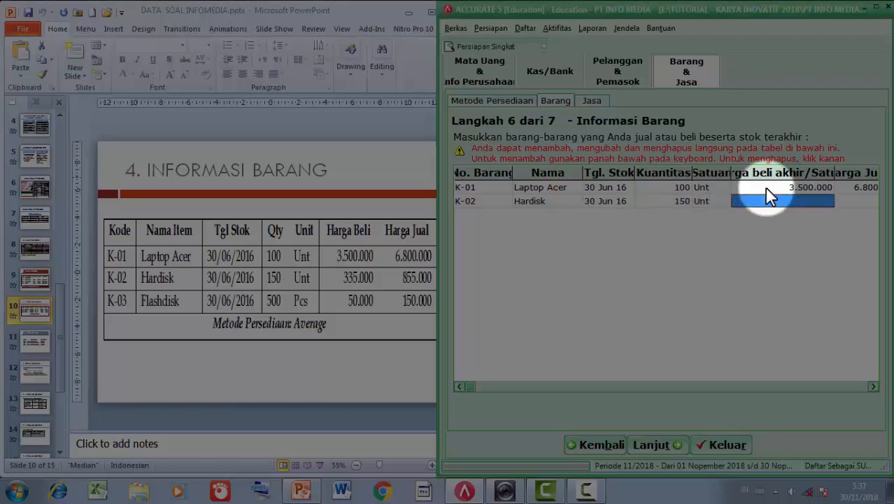
text(335)
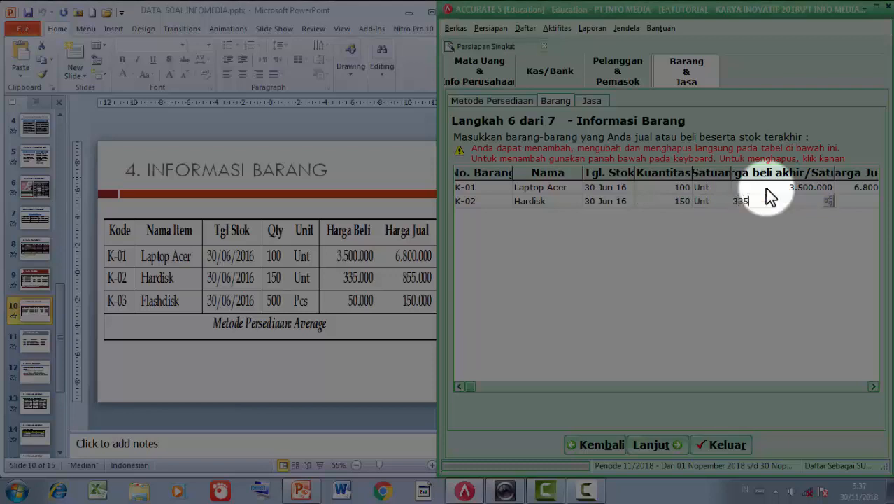
text(.000)
key(Return)
text(85)
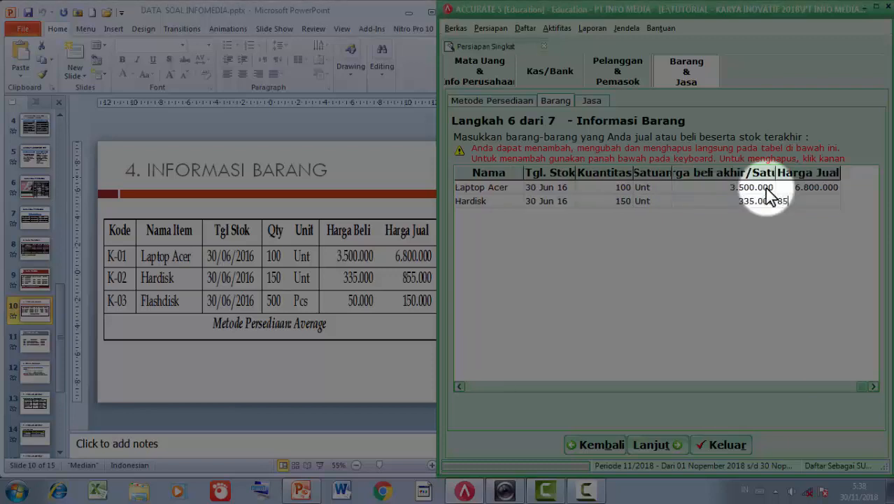
text(5000)
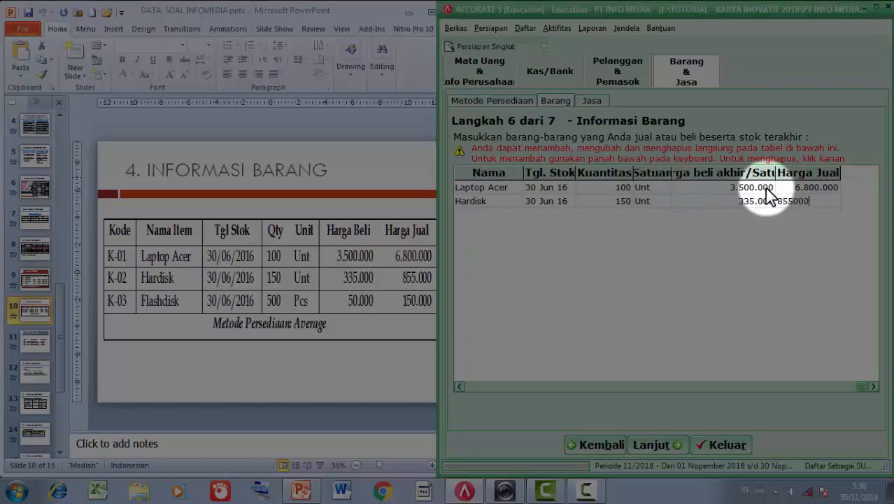
key(Return)
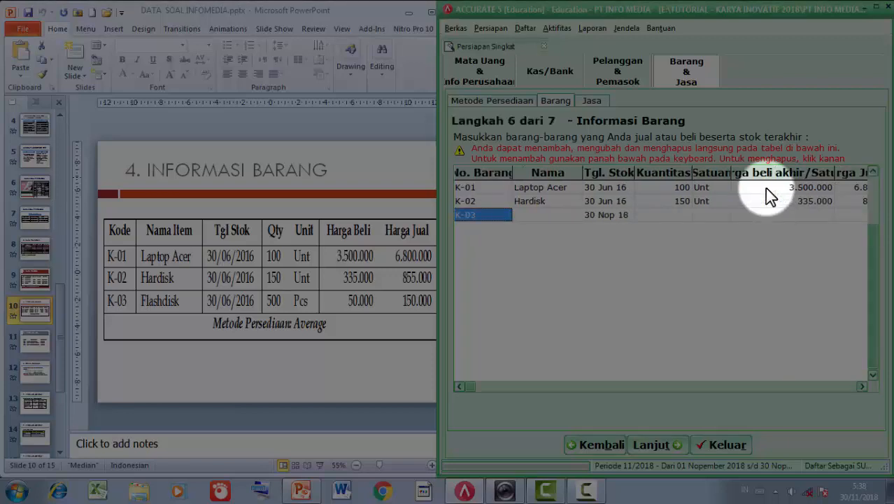
- Name item K-03 Flash Disk and correct its mistyped stock date to 30 Jun 16
key(Return)
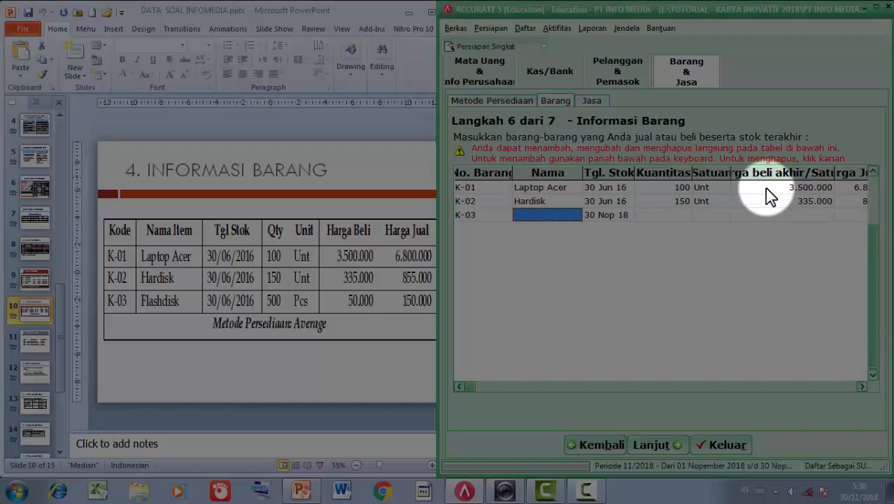
text(Flas)
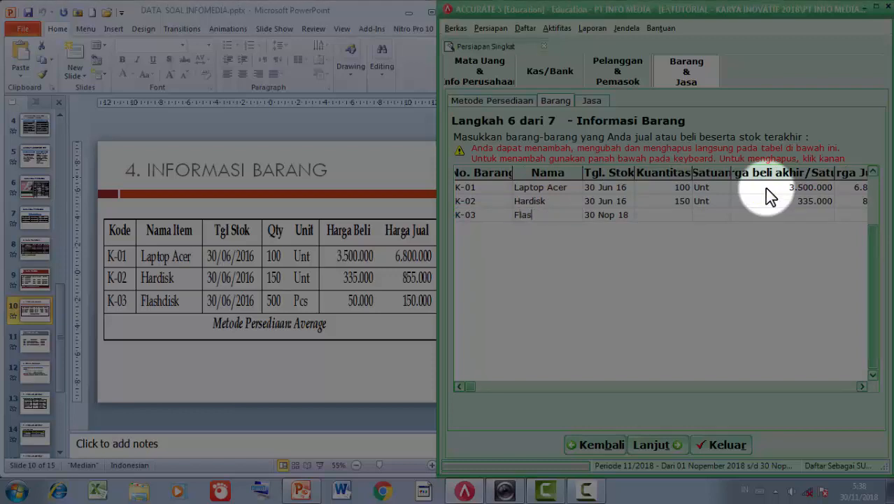
text(h Disk)
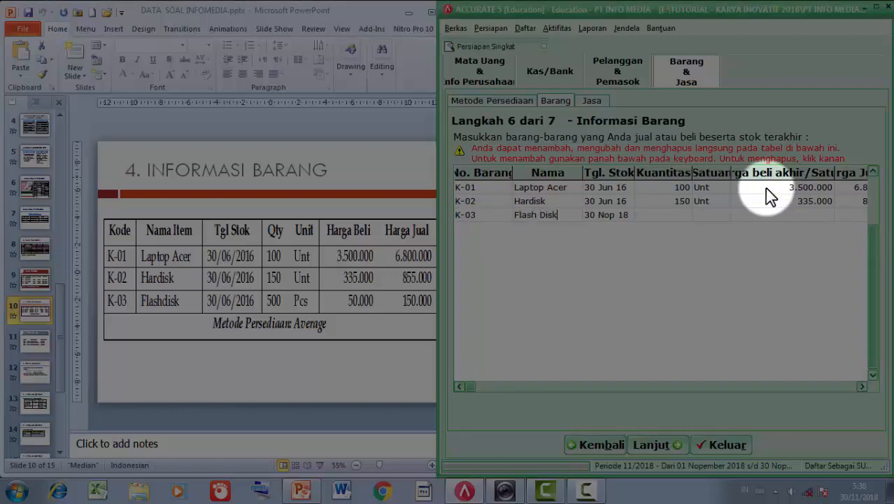
key(Return)
text(30)
text(/06/20)
text(06)
key(Return)
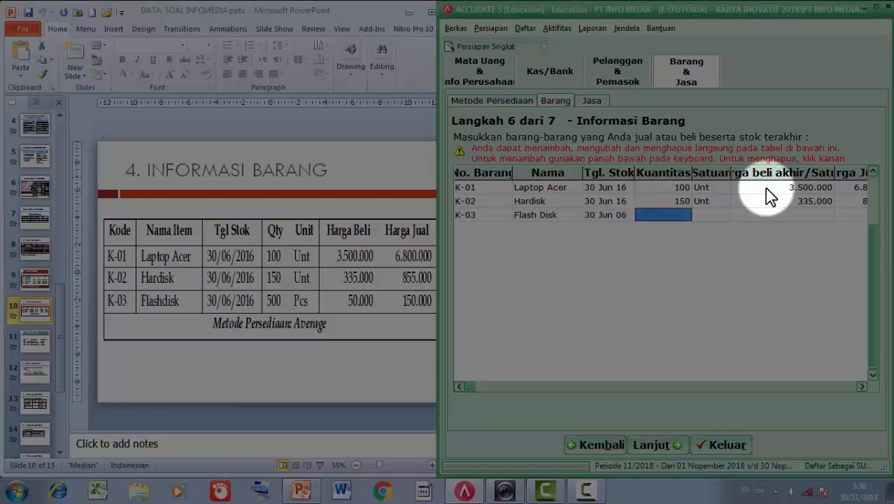
click(620, 215)
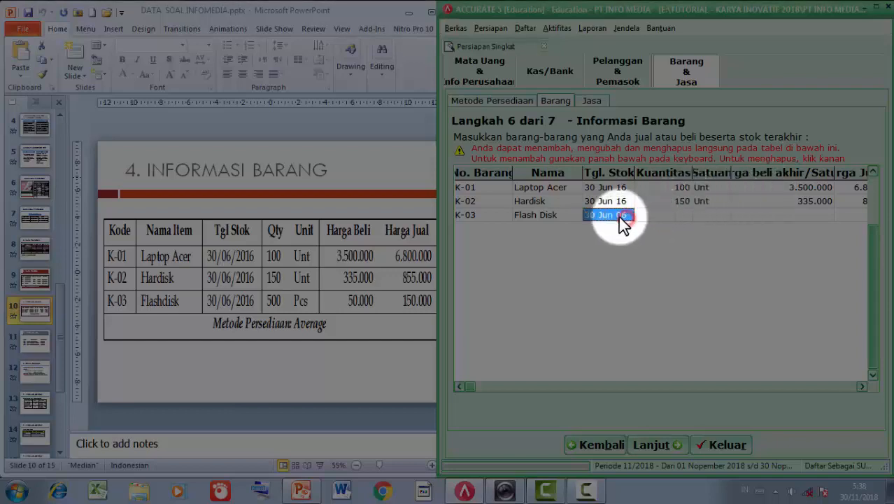
click(620, 215)
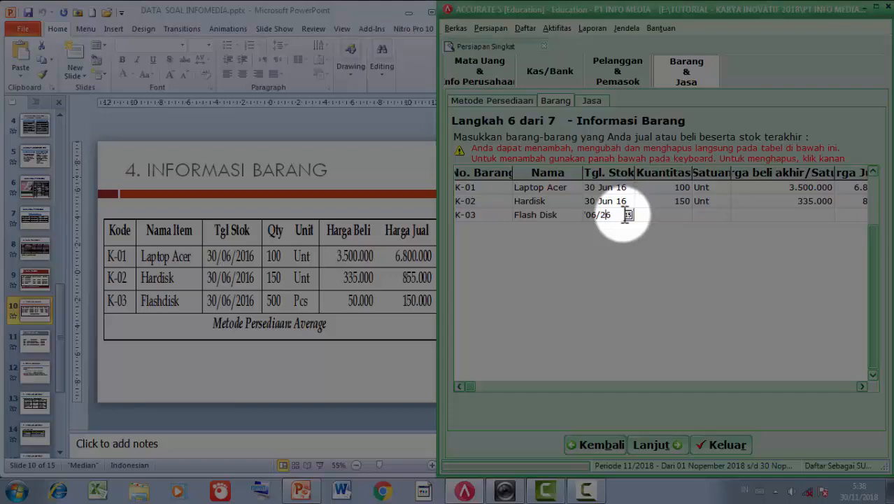
key(BackSpace)
text(16)
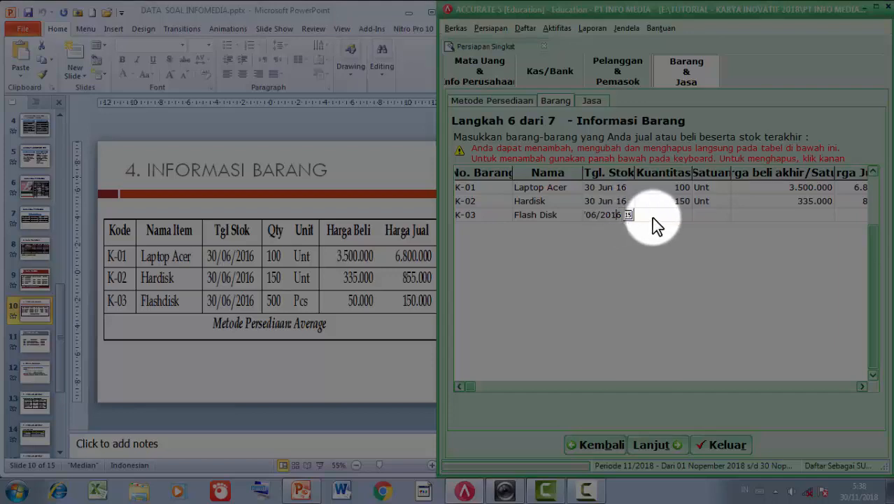
click(654, 217)
- Give Flash Disk quantity 500 Pcs, purchase price 50.000 and selling price 150.000
text(500)
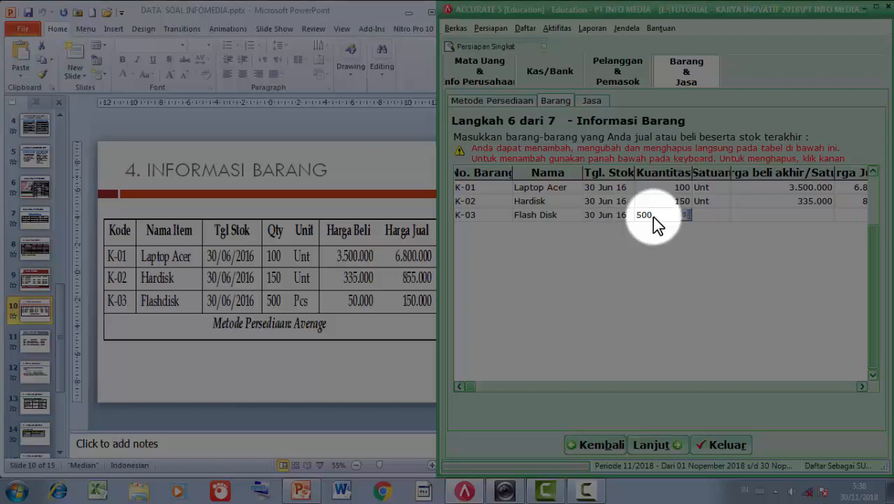
key(Tab)
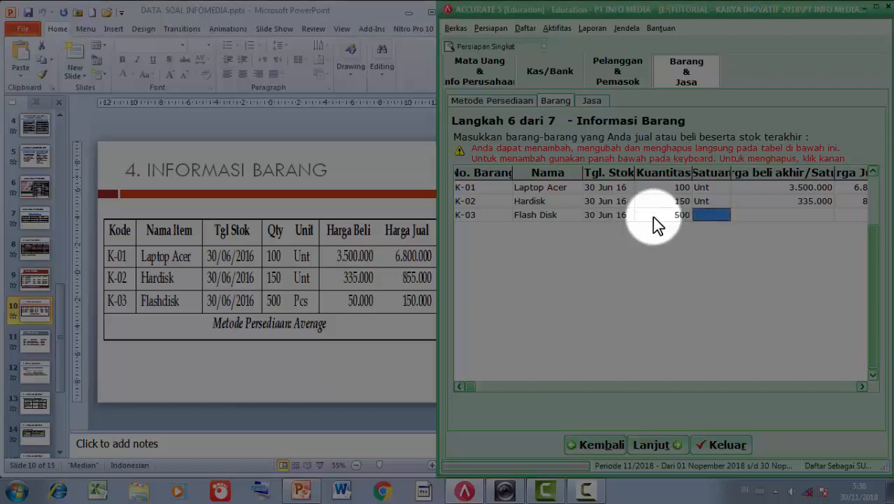
text(Pcs)
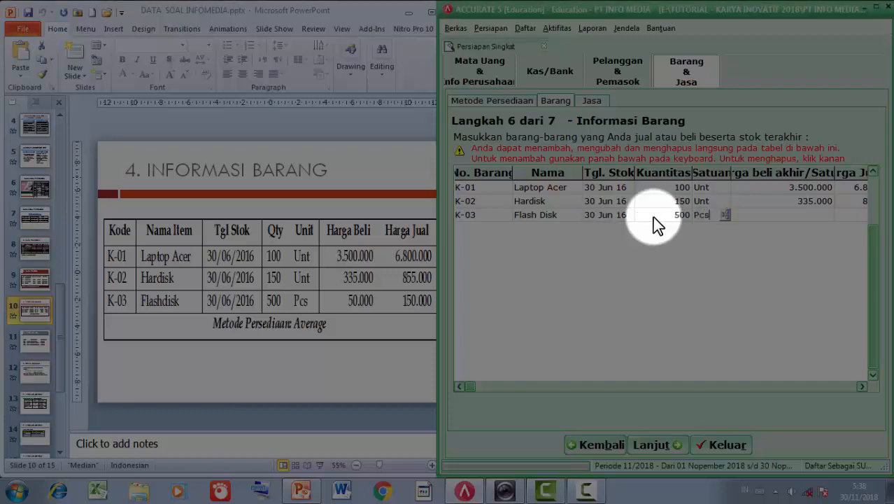
key(Tab)
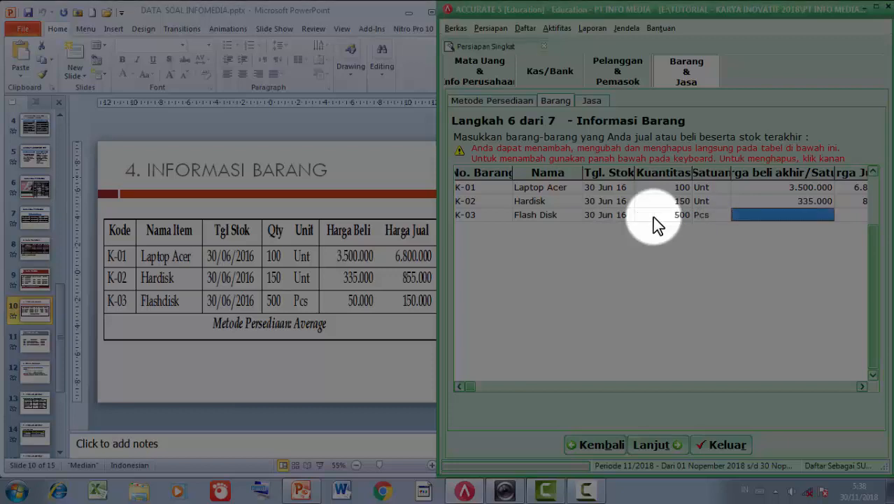
text(50000)
key(Tab)
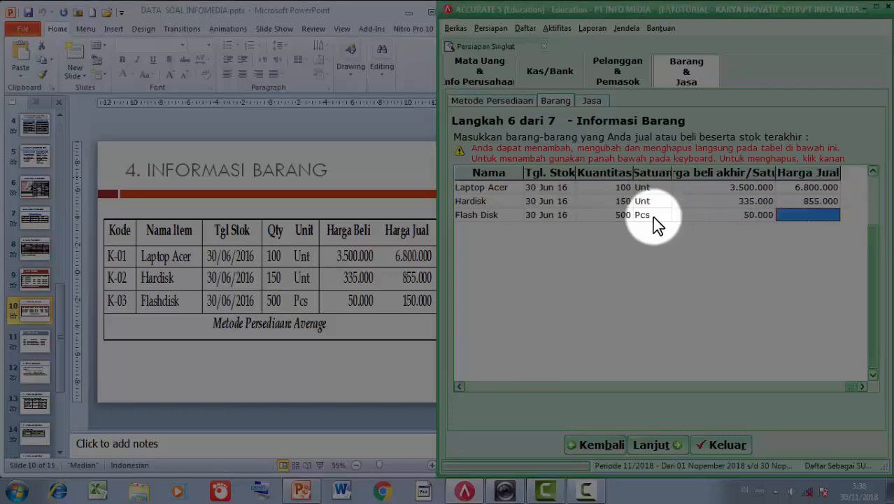
text(150000)
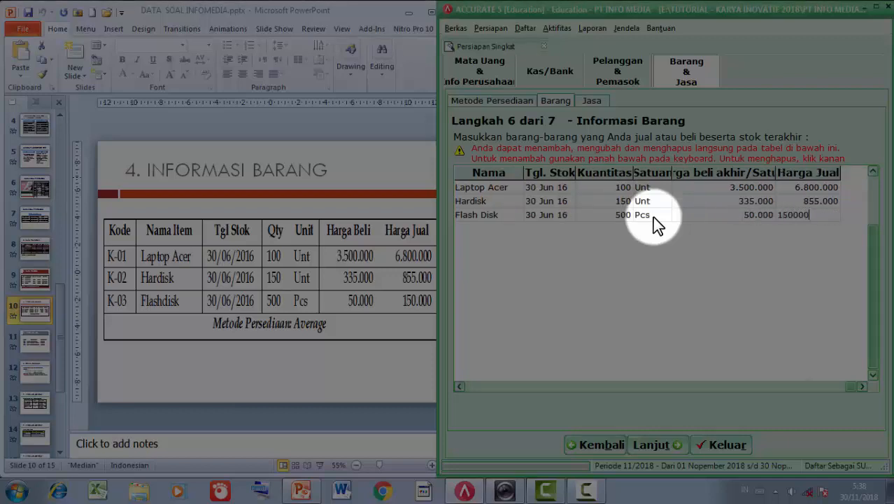
key(Tab)
key(Up)
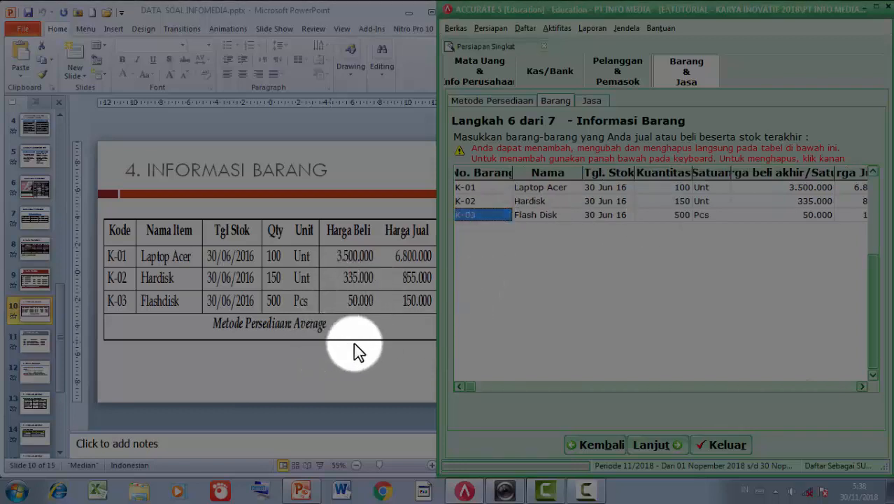
- Advance to the services step and display the Informasi Jasa reference slide
click(650, 443)
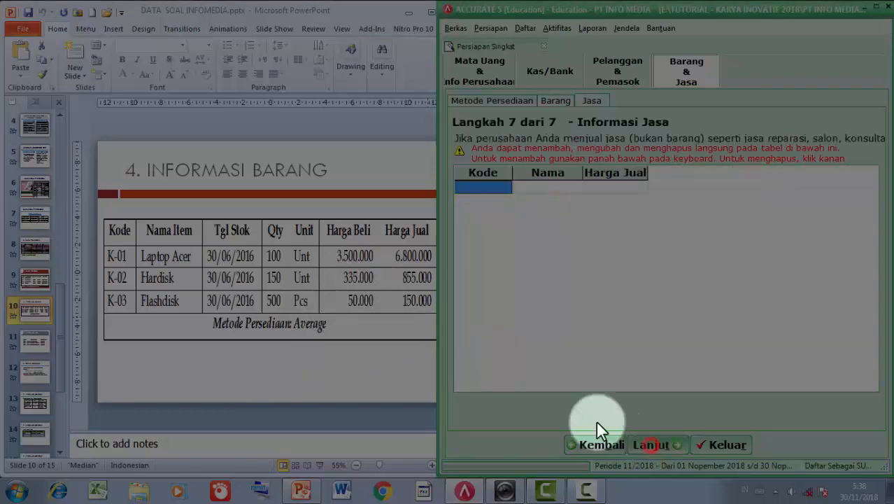
click(29, 348)
click(30, 348)
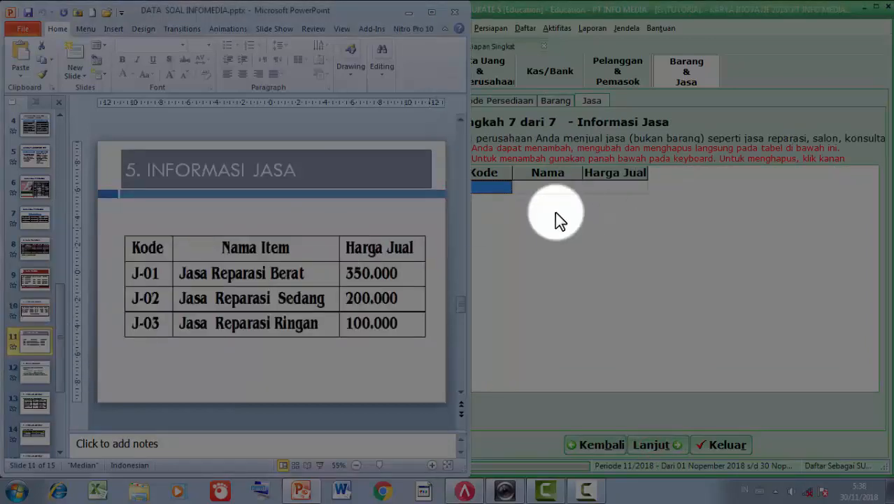
click(496, 186)
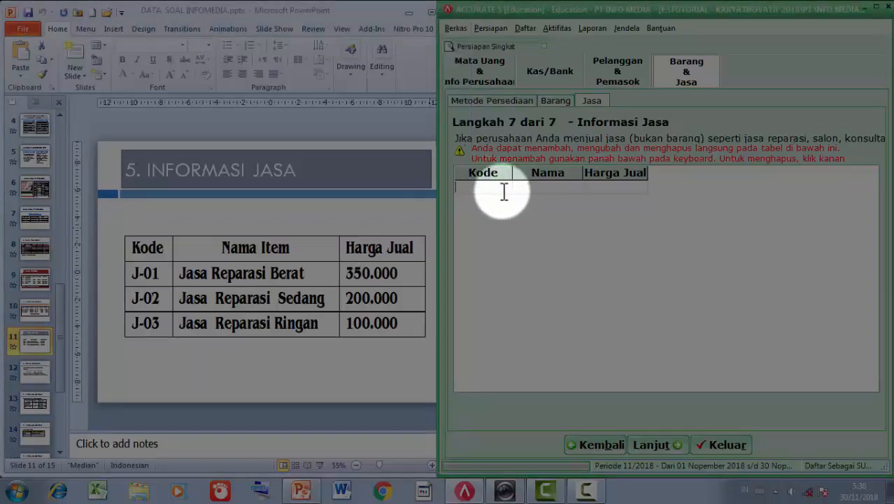
- Add service J-01 Jasa Reparasi Berat priced at 350.000
text(J-01)
key(Tab)
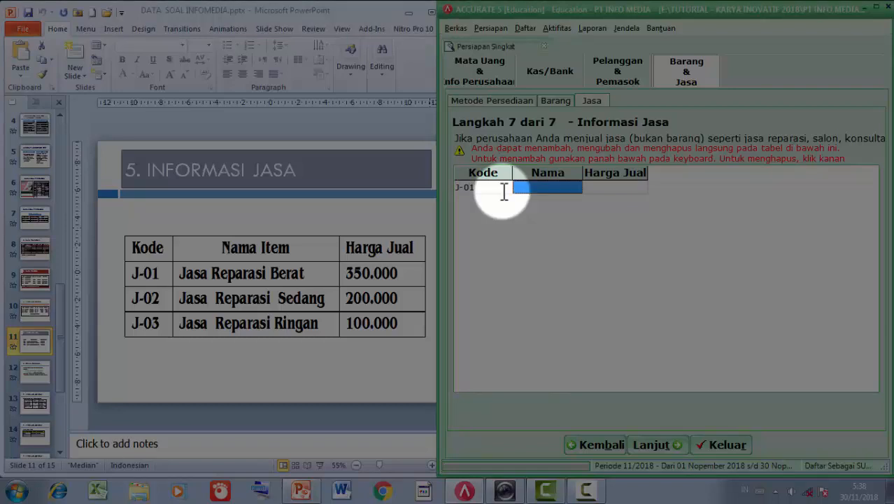
drag(582, 172, 624, 172)
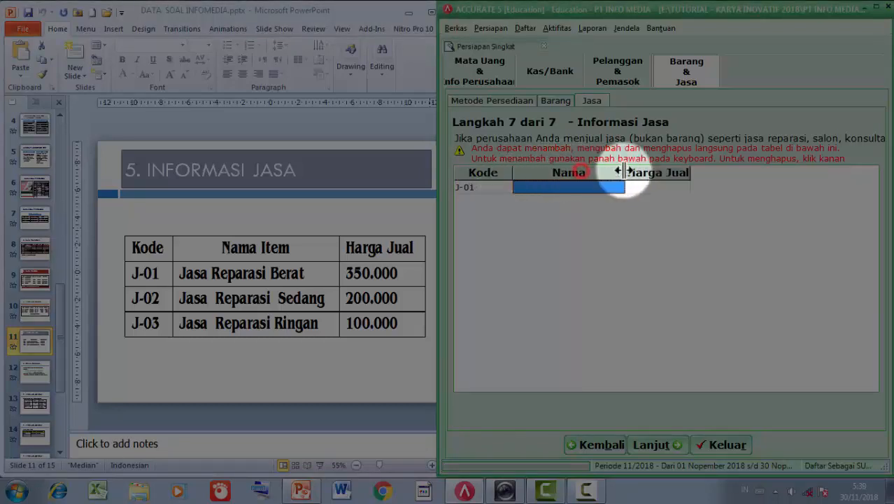
click(583, 191)
text(Jasa repa)
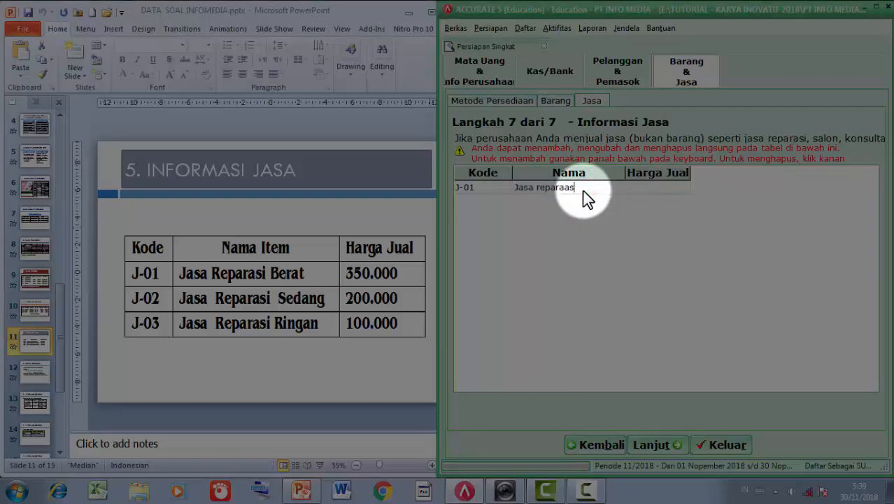
text(r)
key(BackSpace)
key(BackSpace)
key(BackSpace)
key(BackSpace)
key(BackSpace)
text(Reparasi Berat)
key(Tab)
text(350000)
key(Tab)
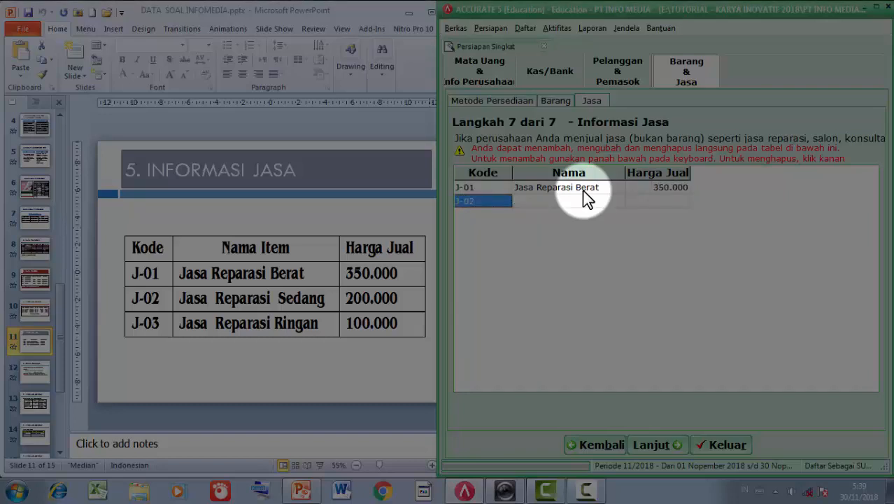
- Add service J-02 Jasa Reparasi Ringan priced at 200.000 and begin row J-03
key(Tab)
text(Jasa Reparas)
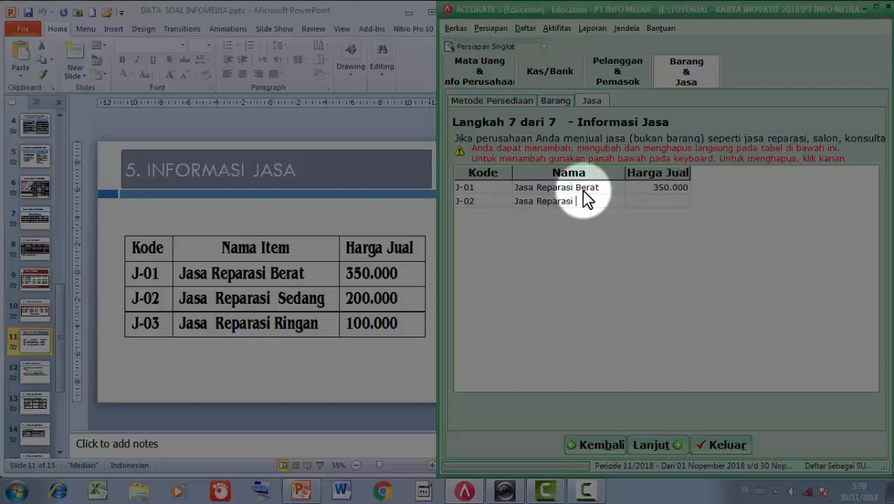
text(i Ringan)
key(Tab)
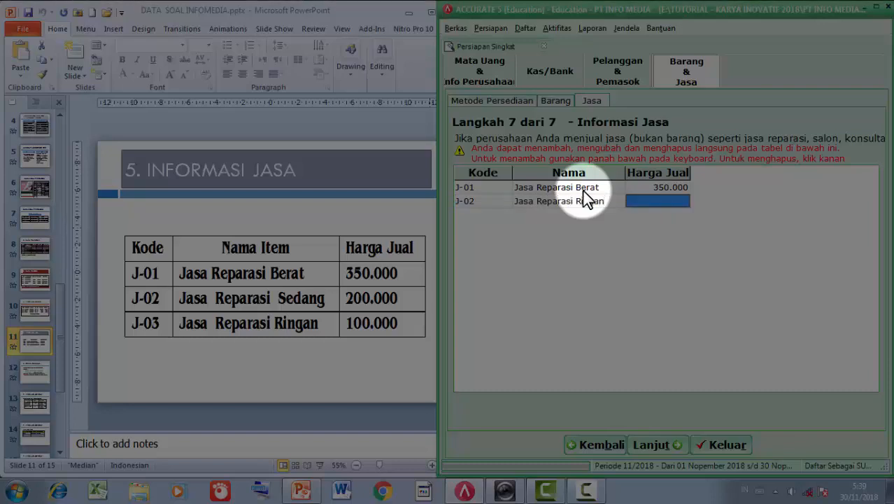
text(200000)
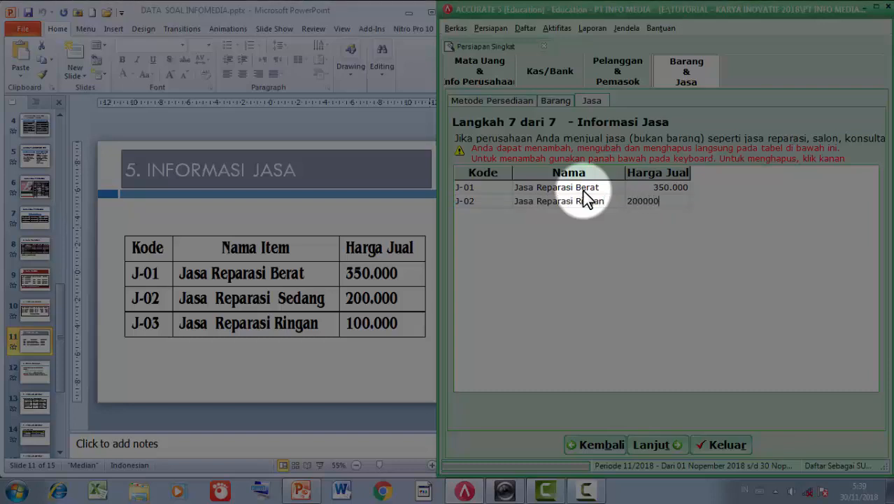
key(Tab)
key(Down)
key(Tab)
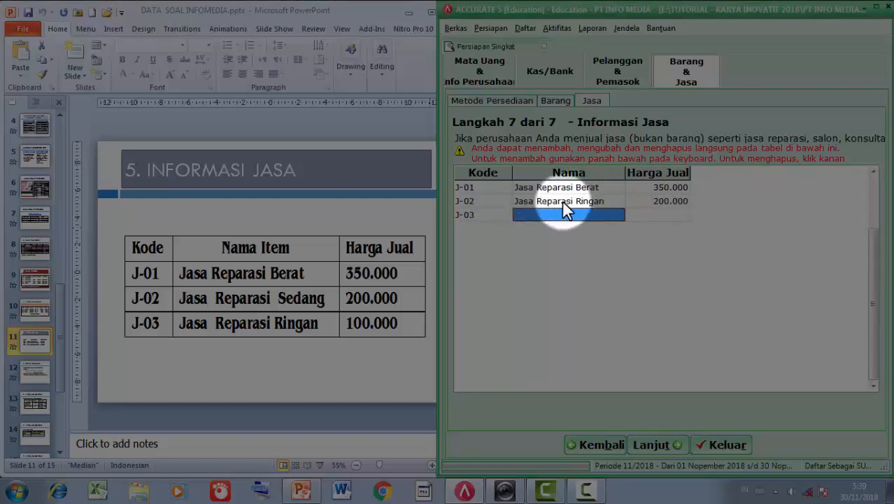
- Rename service J-02 from Jasa Reparasi Ringan to Jasa Reparasi Sedang
key(Up)
key(Up)
click(568, 201)
click(604, 200)
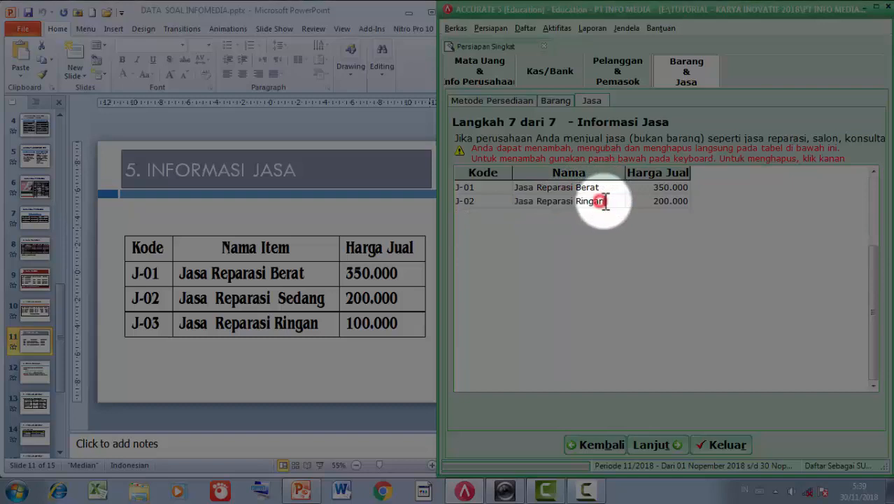
key(BackSpace)
key(BackSpace)
key(BackSpace)
key(BackSpace)
key(BackSpace)
key(BackSpace)
text(Sedang)
key(Tab)
- Add service J-03 Jasa Reparasi Ringan with selling price 100.000
key(Down)
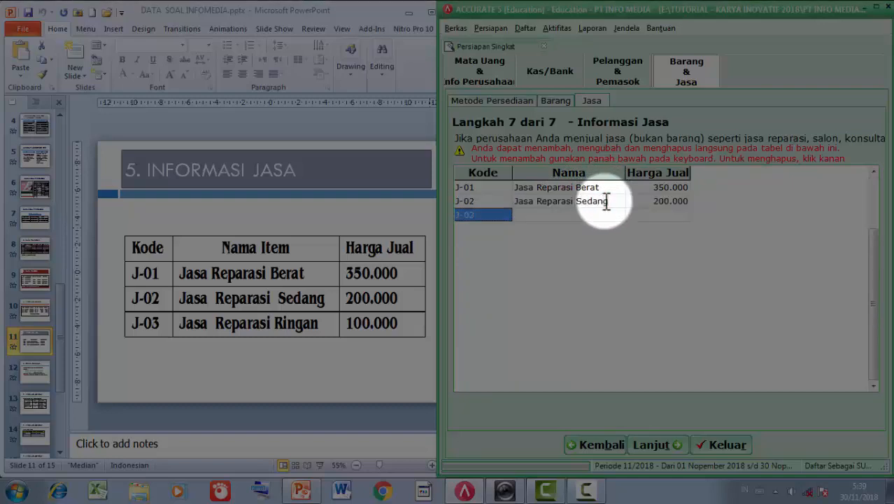
key(Tab)
text(Jasa )
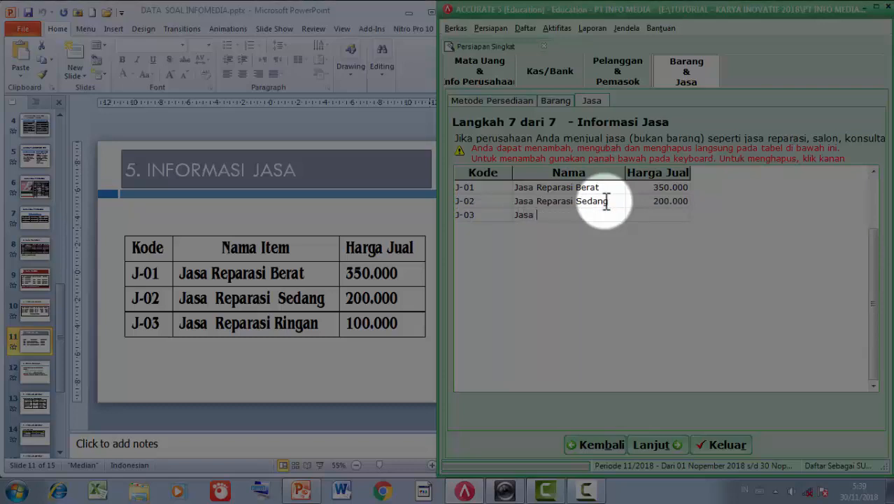
text(Reparasi Ringan)
key(Tab)
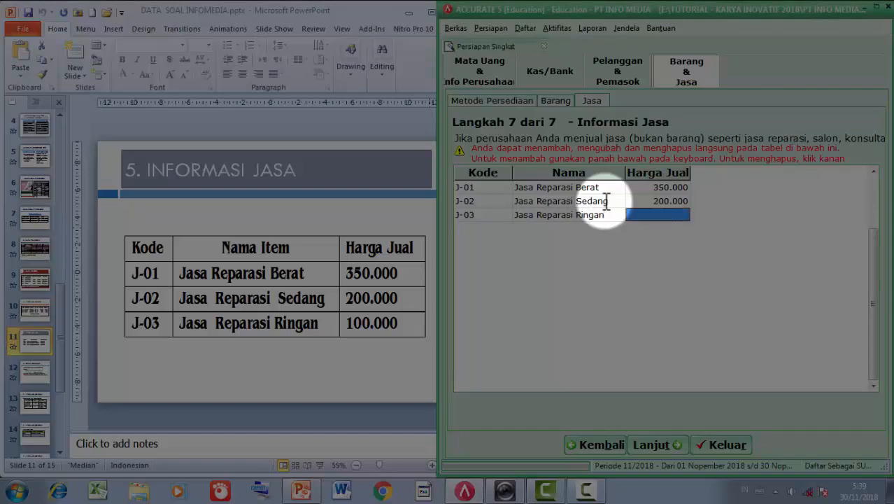
text(100000)
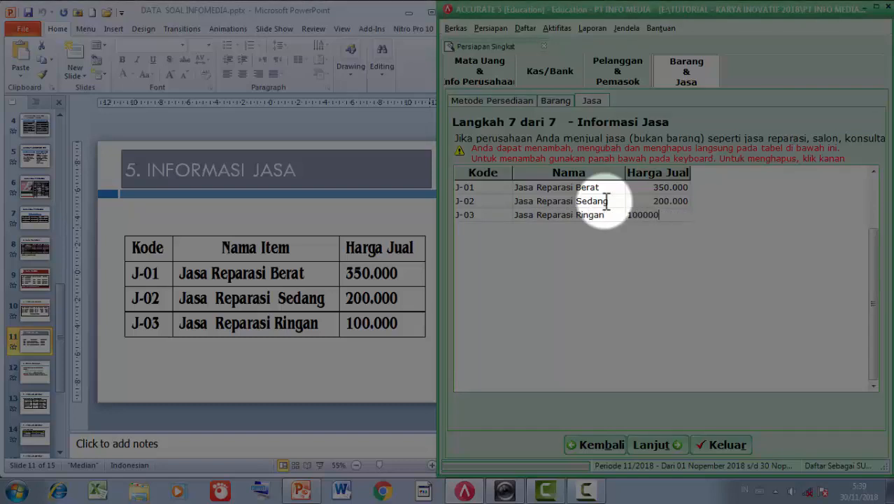
key(Return)
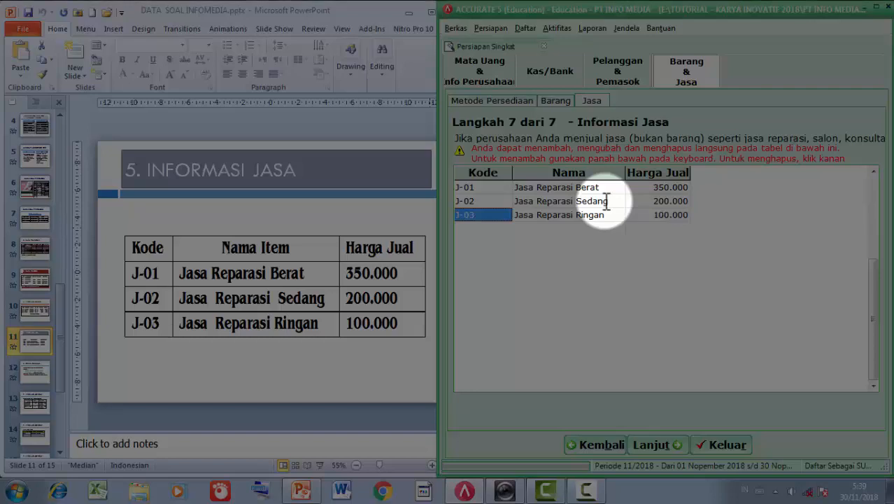
- Show the PT INFO MEDIA setup summary (cash Rp 753.000.000, receivables Rp 62.400.000, payables Rp 50.200.000) maximized
click(654, 445)
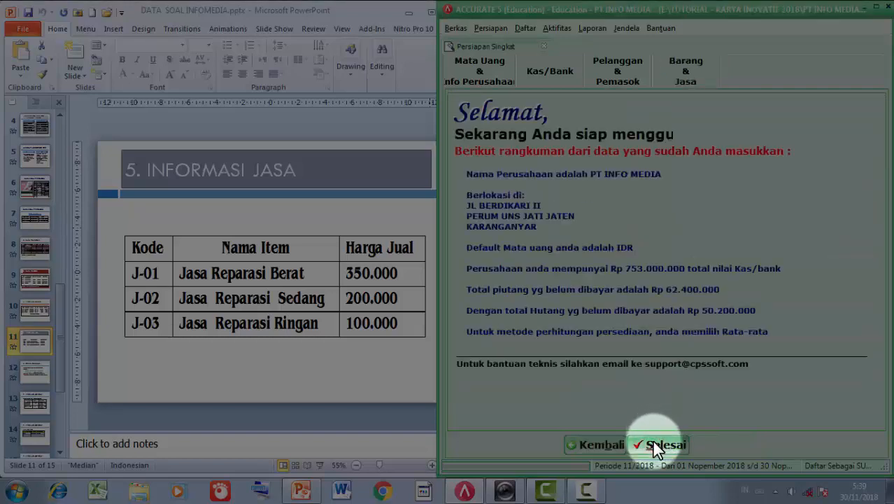
click(874, 9)
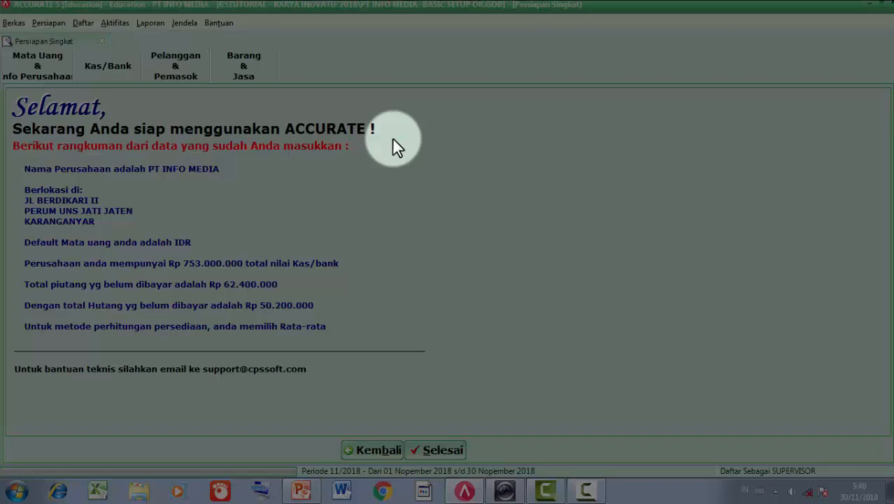
- Finish the Persiapan Singkat wizard with Selesai and dismiss the closing prompts
click(435, 446)
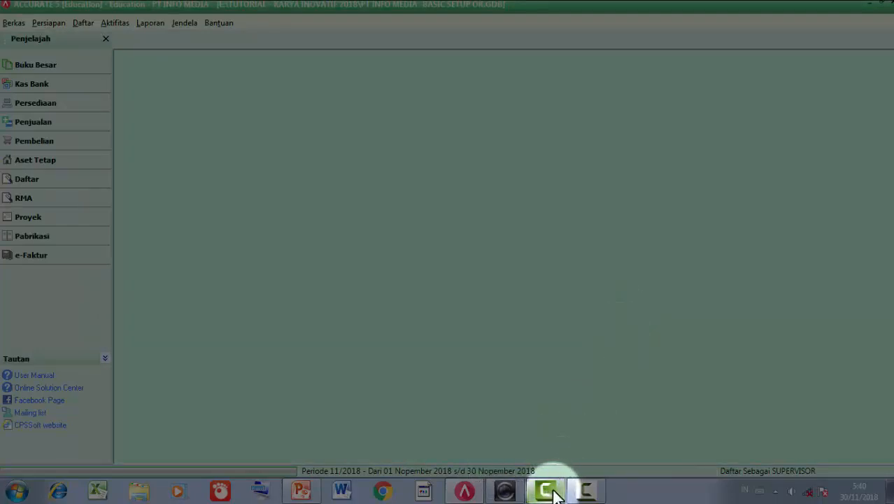
click(587, 492)
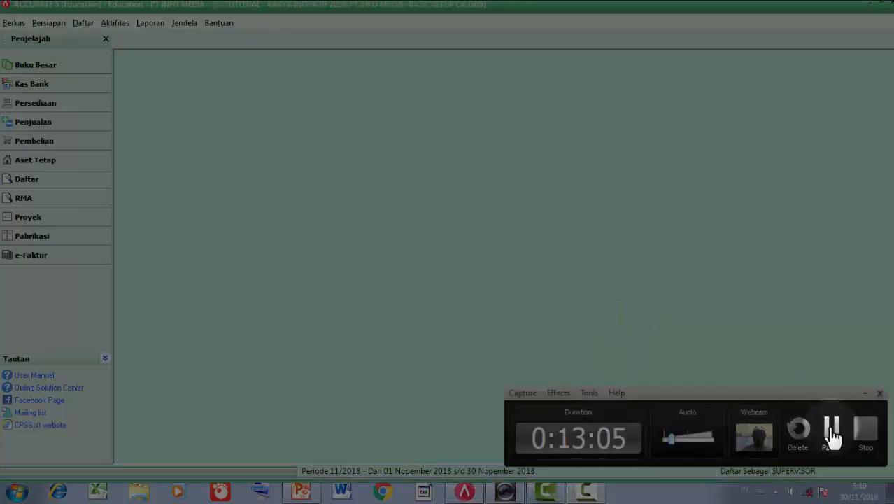
click(865, 428)
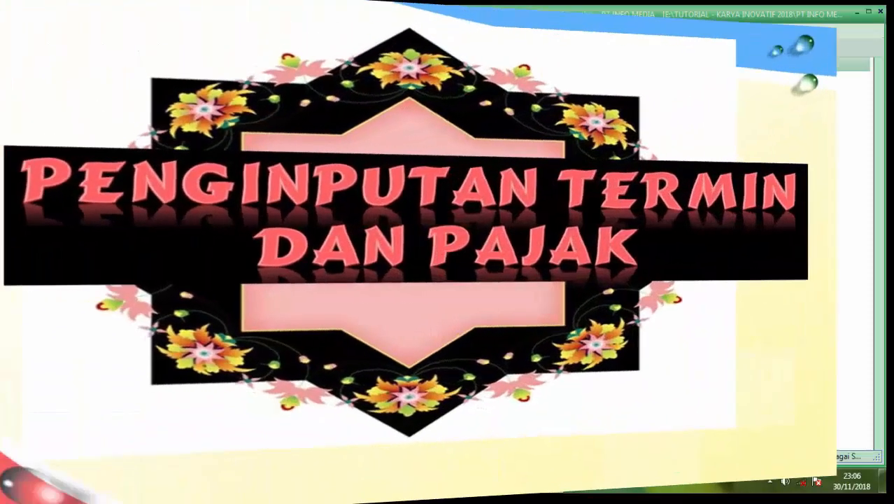
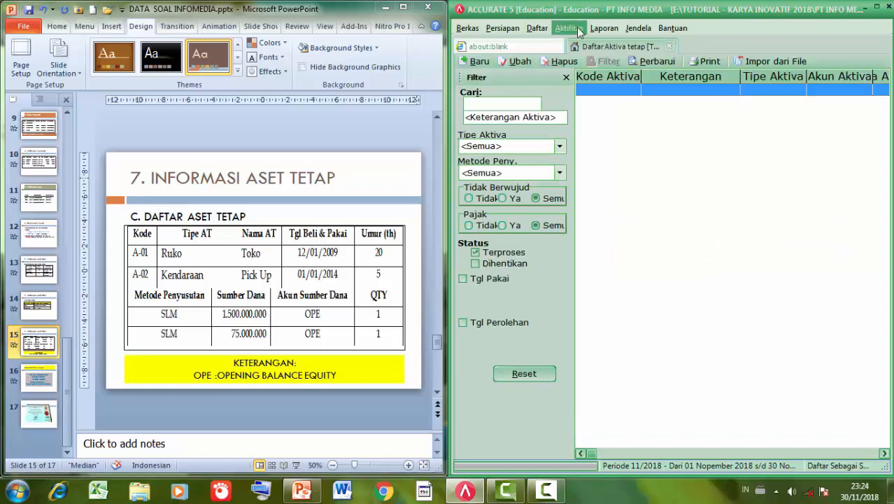
- Start a new fixed asset with code A-01 and asset type Ruko
click(566, 76)
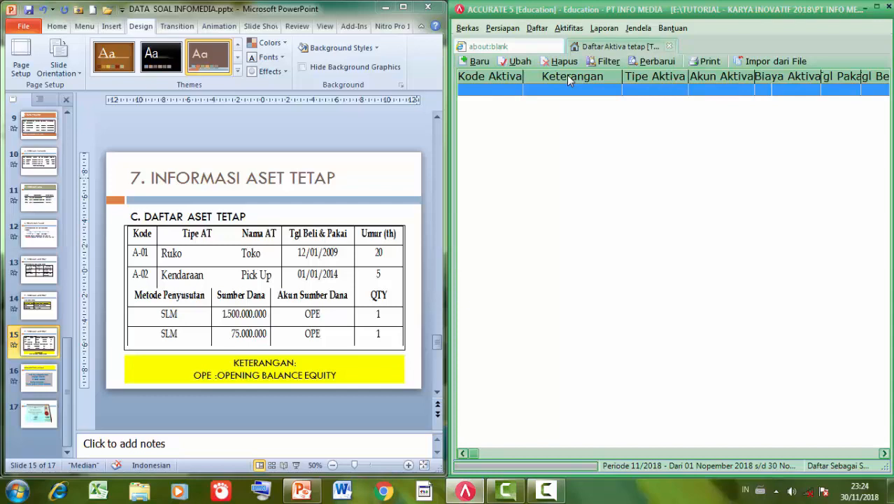
click(475, 61)
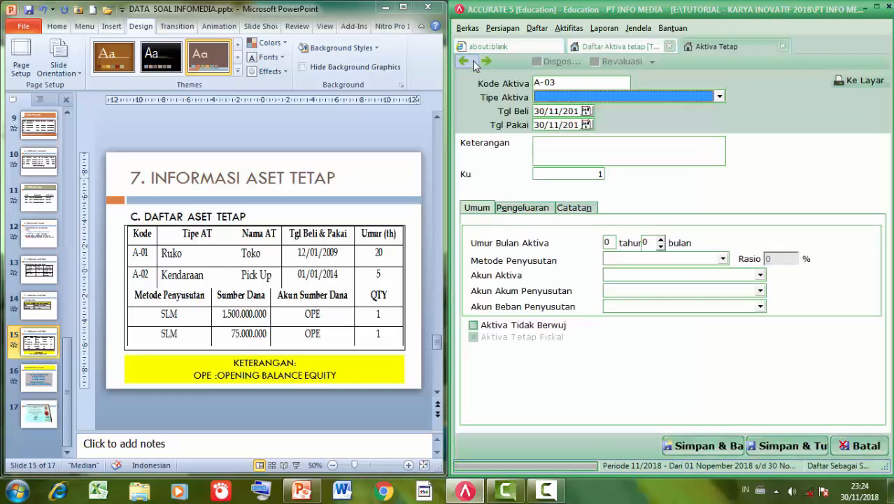
click(568, 82)
key(BackSpace)
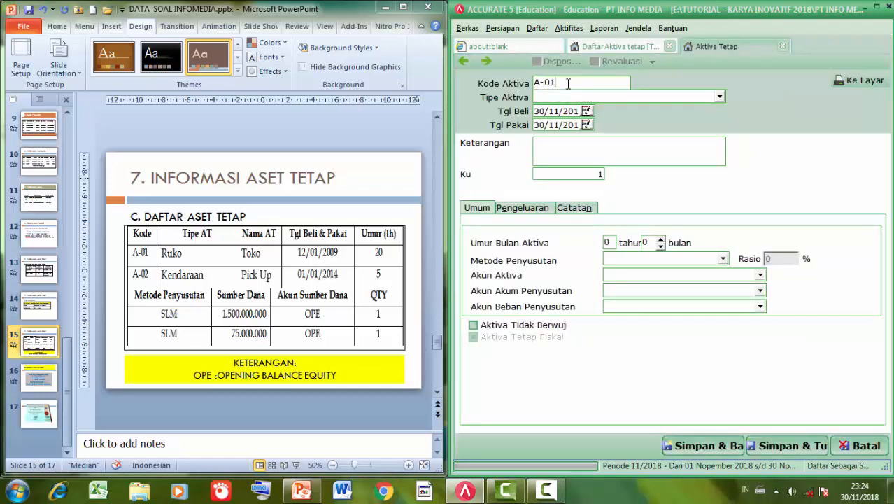
key(Tab)
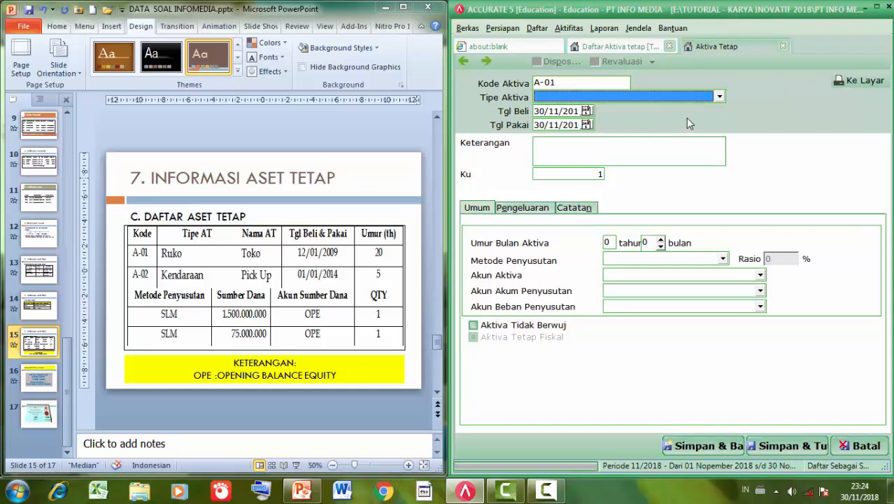
click(719, 96)
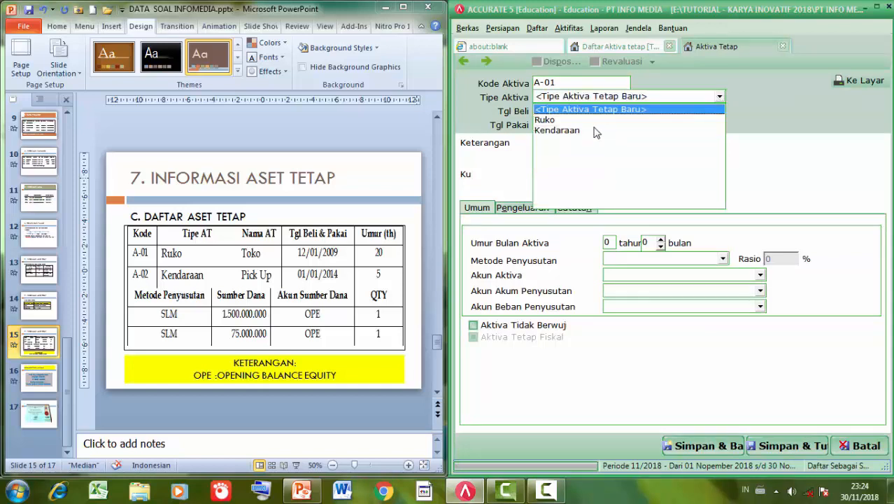
click(545, 119)
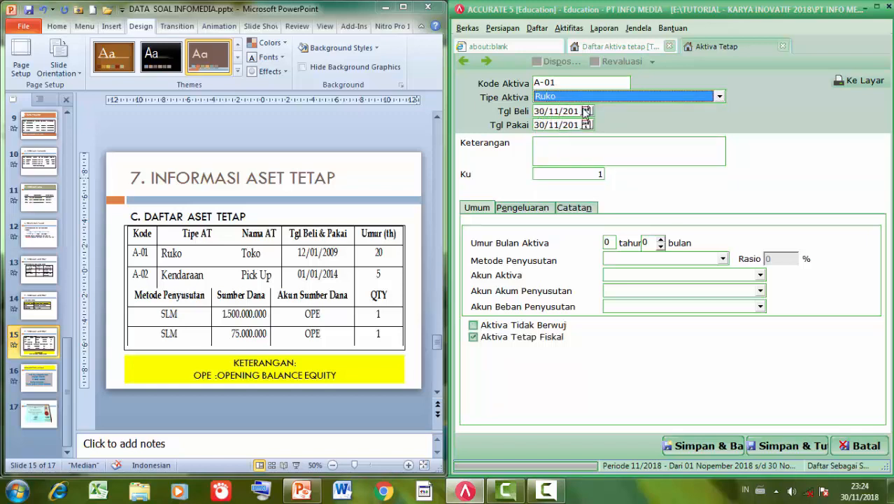
- Set both the purchase and usage dates to 12/01/2009 and the description to Toko
click(538, 111)
double_click(544, 112)
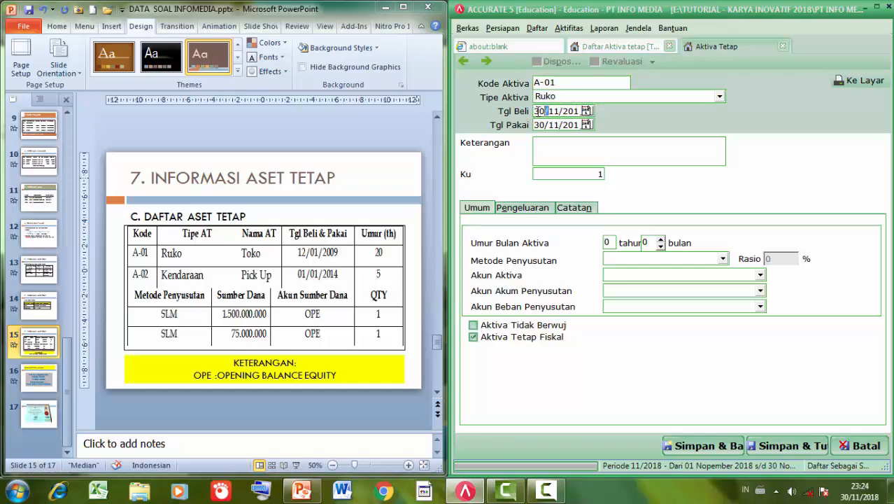
drag(537, 112, 581, 111)
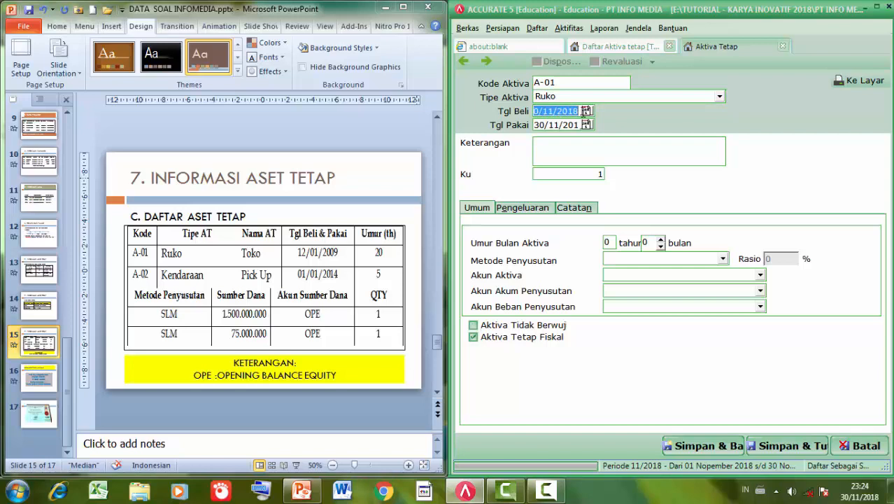
text(12/01/)
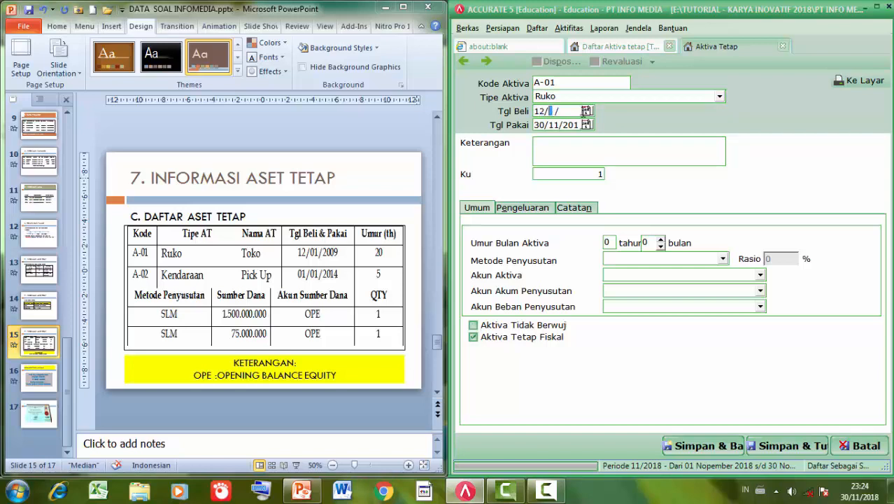
text(2009)
click(548, 126)
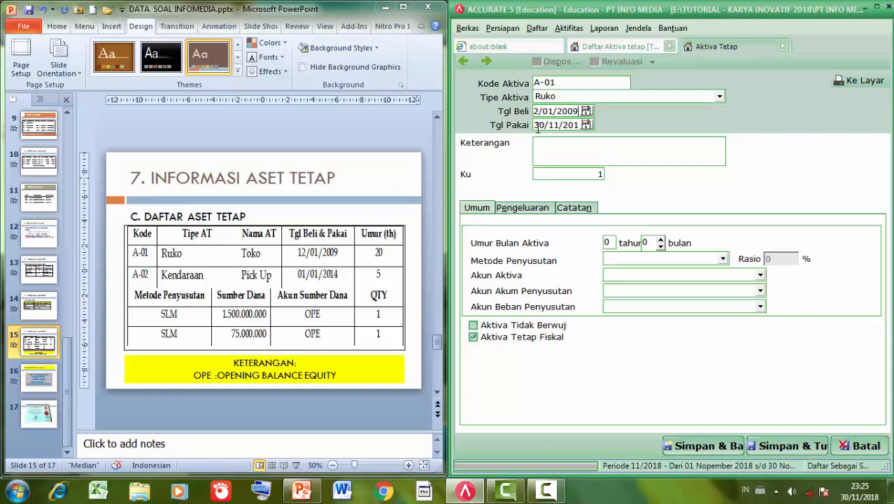
drag(556, 126, 588, 126)
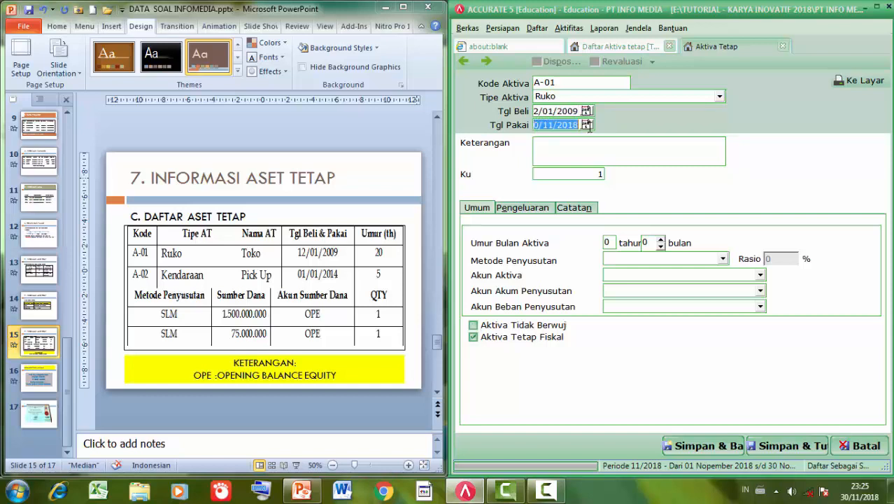
text(12)
text(01)
text(2009)
click(560, 152)
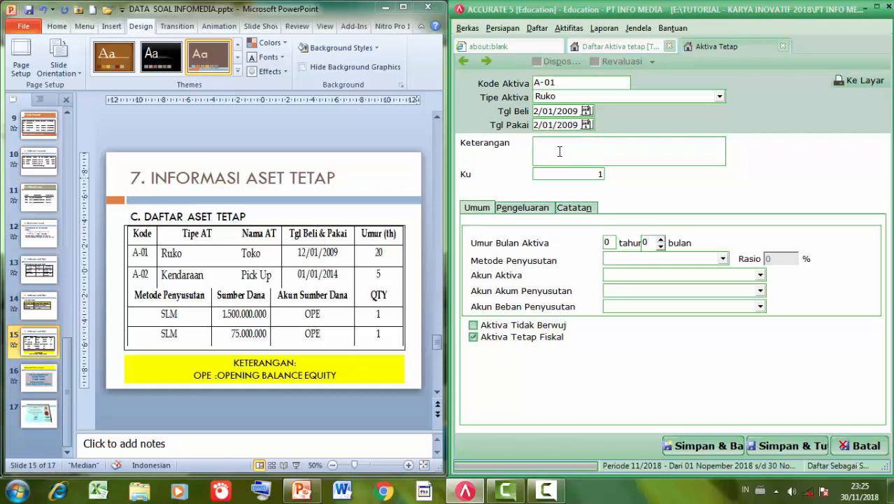
text(Toko)
drag(447, 173, 400, 172)
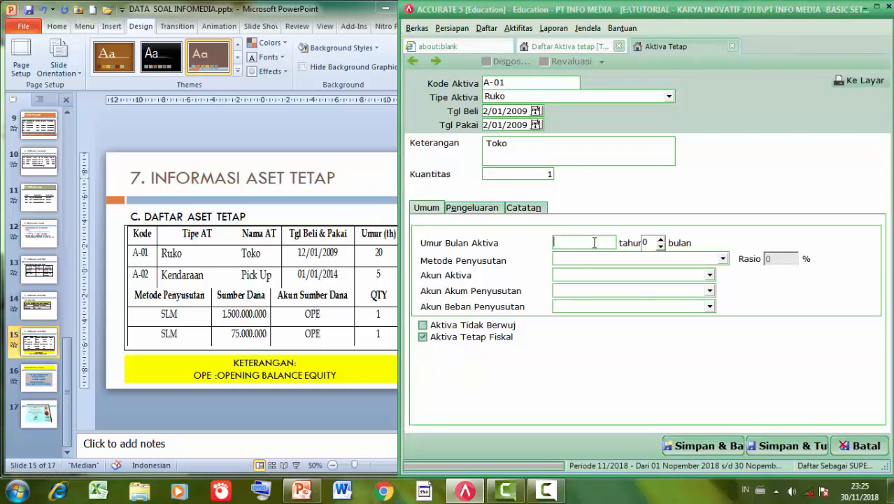
- Give the asset a 20-year useful life using Metode Garis Lurus
click(595, 242)
text(20)
click(608, 261)
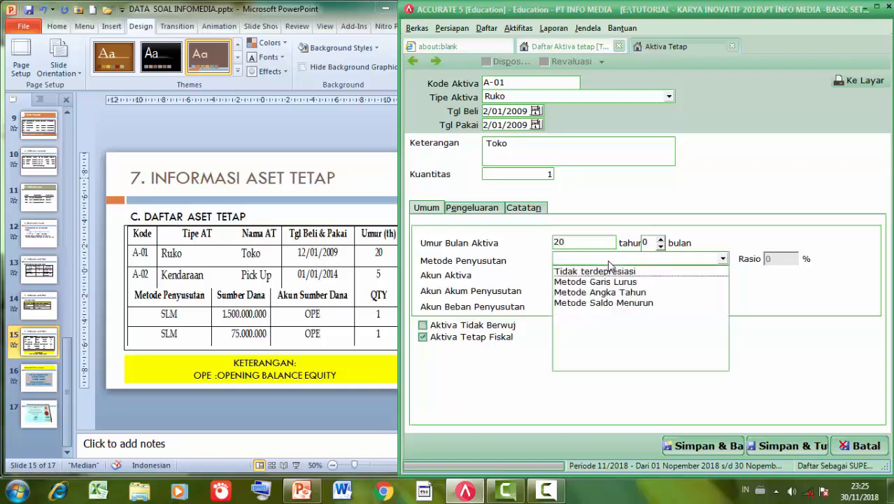
click(610, 282)
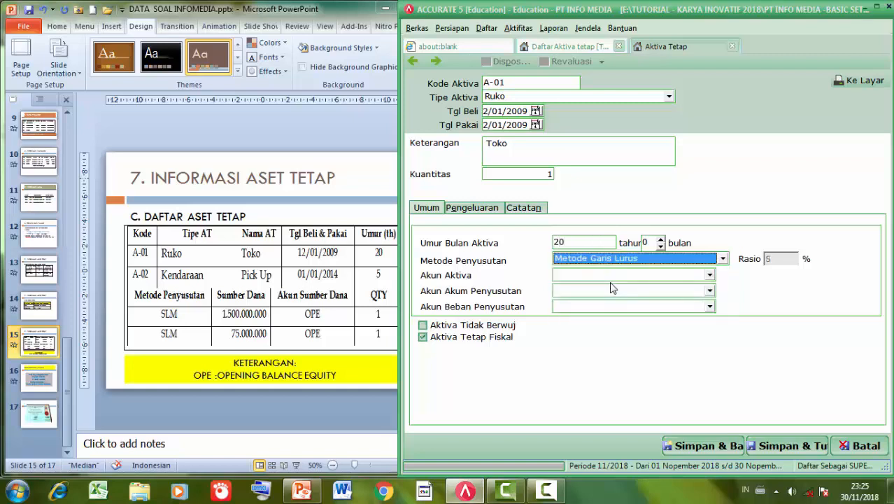
- Assign the Building, Accumulated Depreciation of Building and Depreciation Expense of Building accounts
click(710, 277)
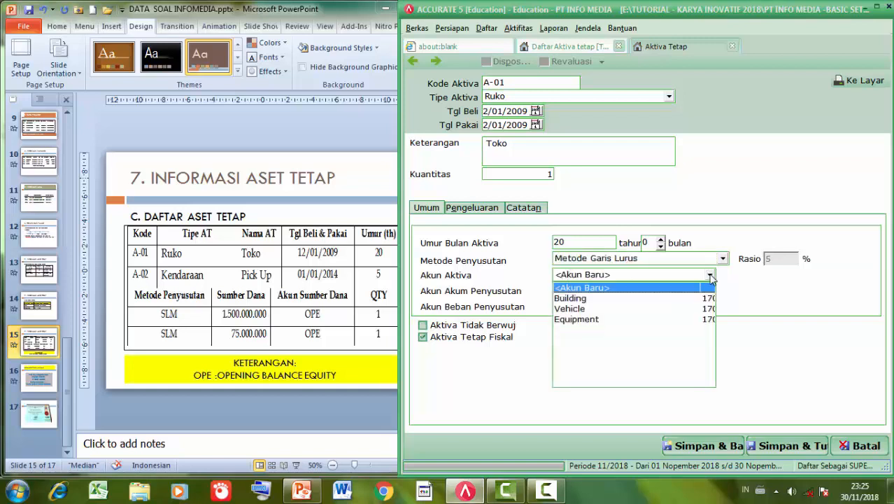
click(680, 300)
click(710, 291)
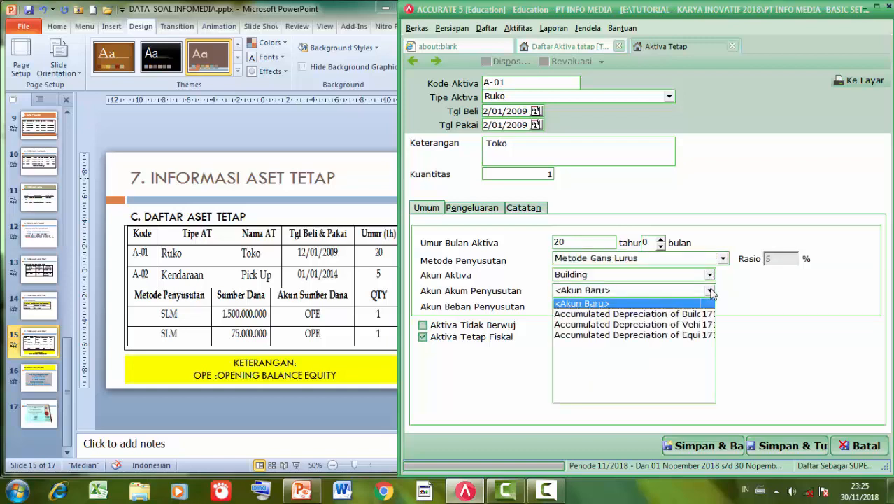
click(687, 314)
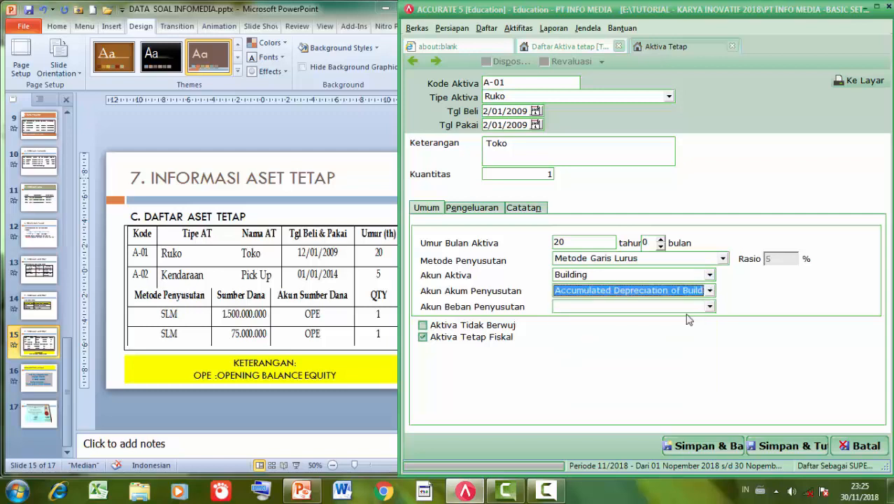
click(709, 308)
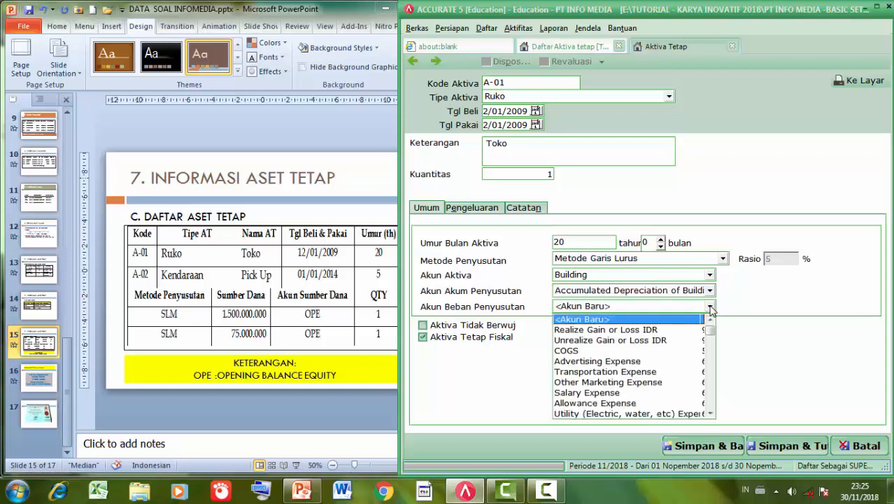
drag(711, 330, 714, 414)
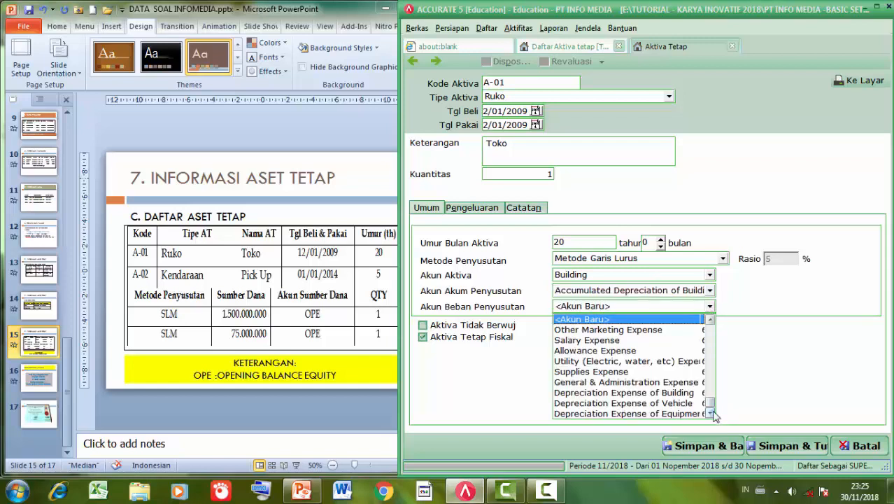
click(671, 394)
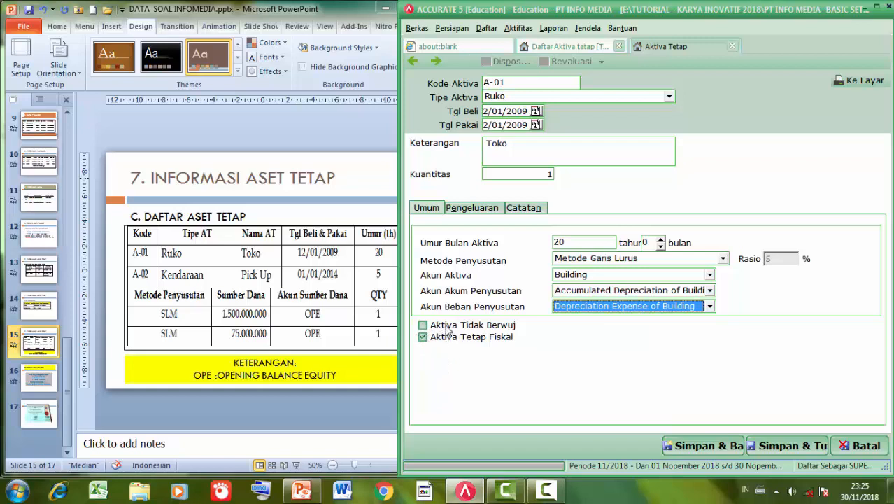
click(471, 210)
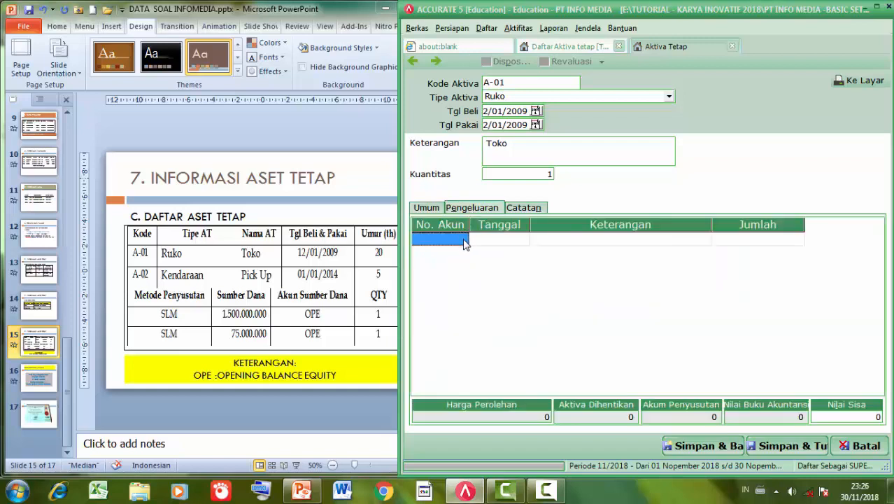
- Record a 1.500.000.000 cost against 310001 Opening Balance Equity, then Simpan & Baru
click(463, 239)
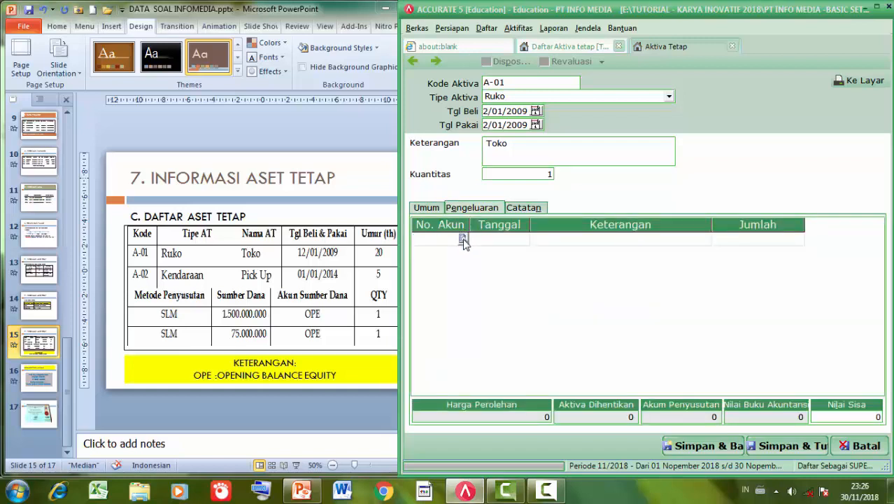
click(463, 239)
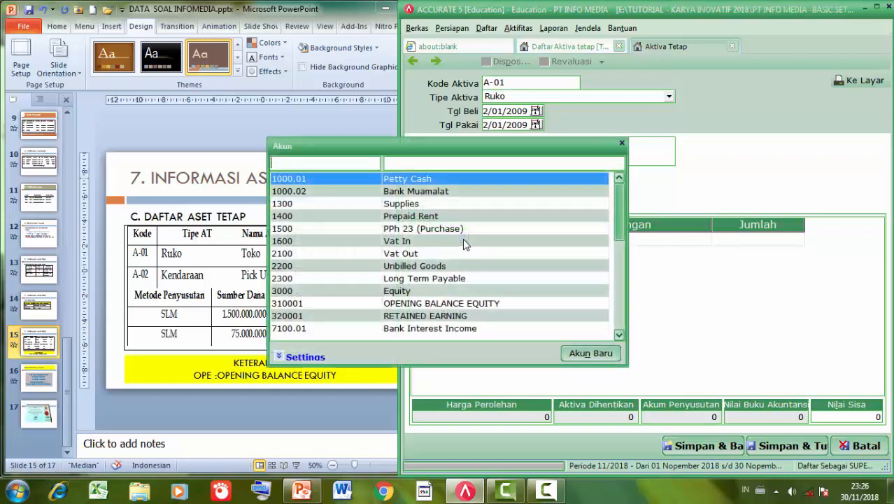
text(3)
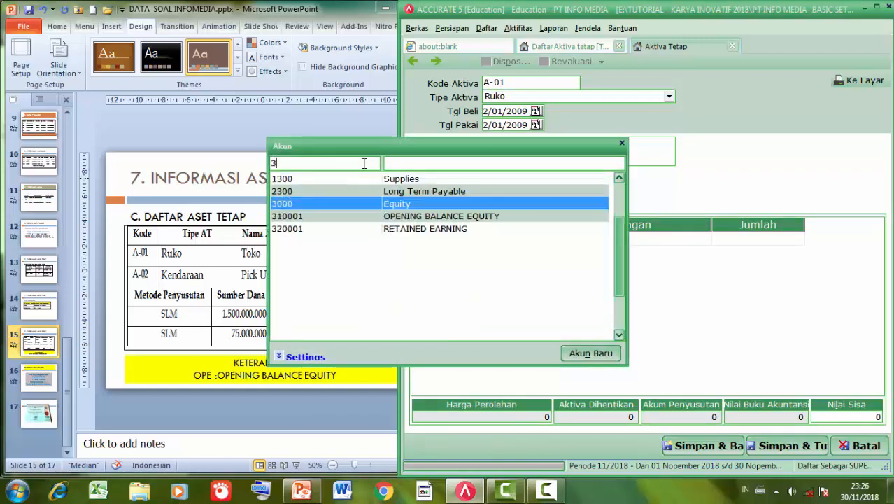
click(387, 220)
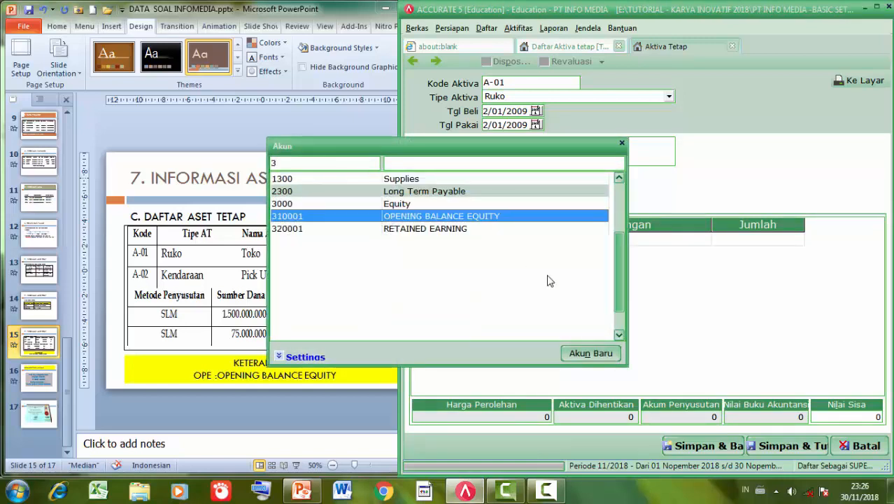
key(Return)
click(744, 242)
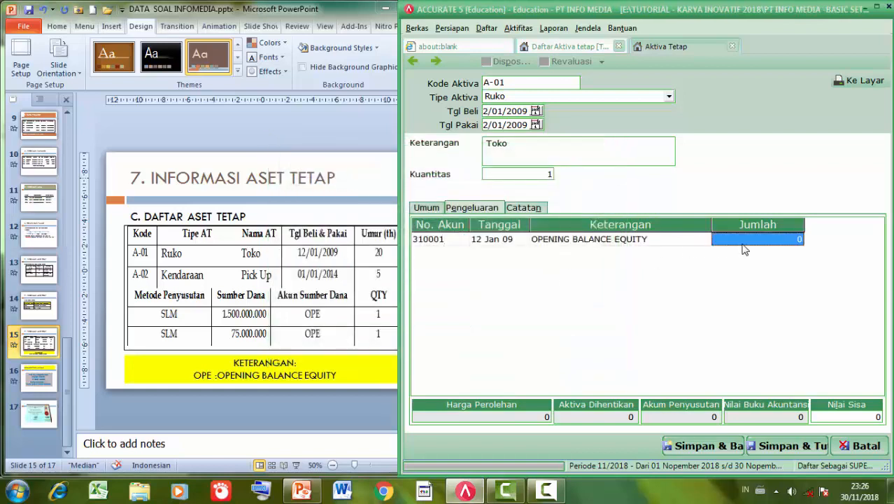
text(1.500.)
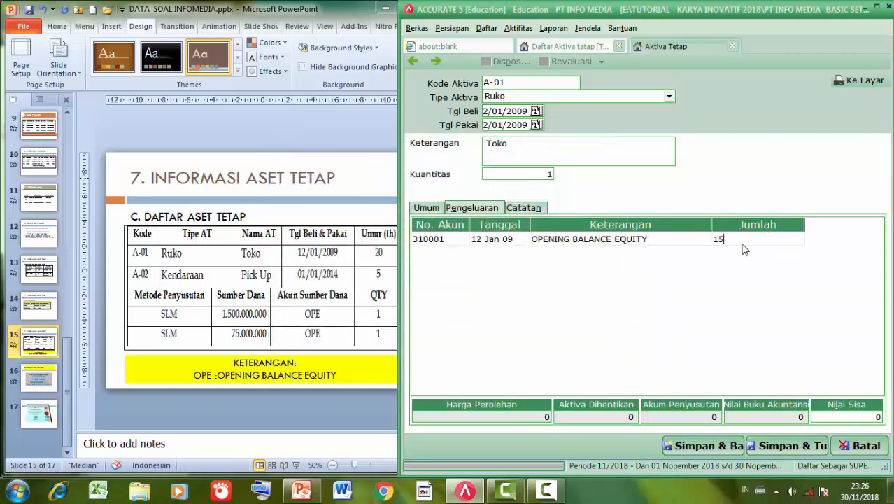
text(000.000)
key(Return)
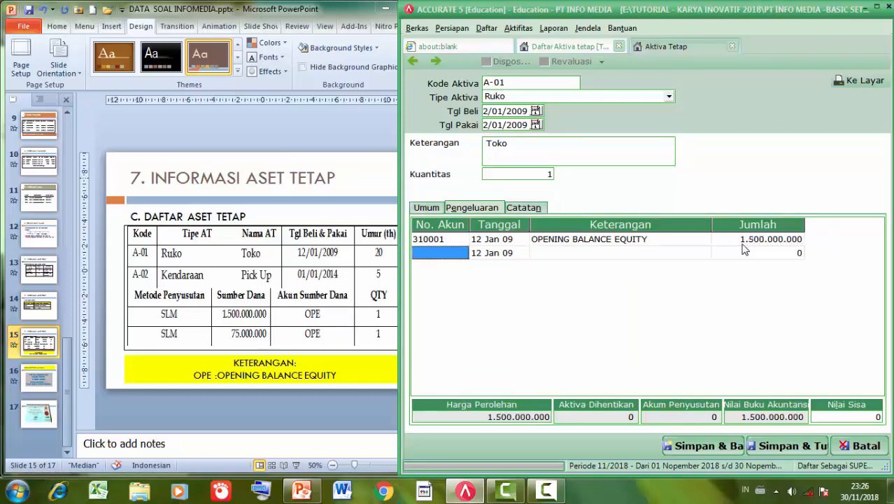
click(744, 242)
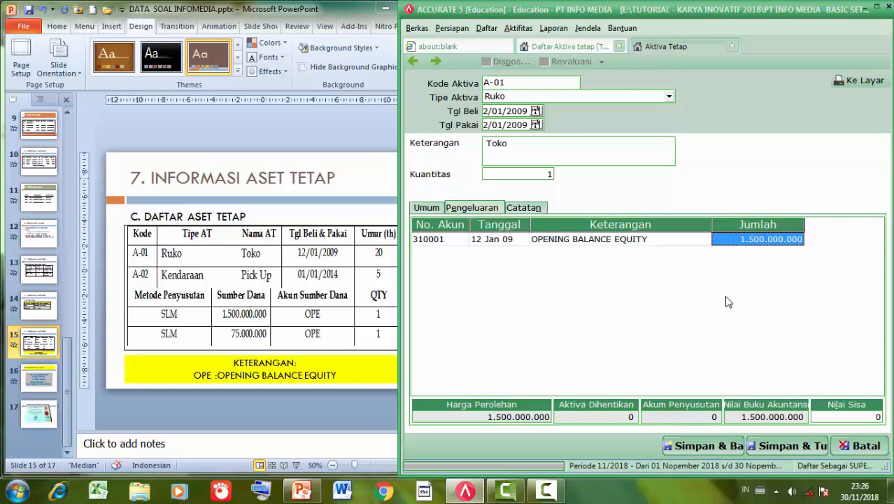
click(700, 447)
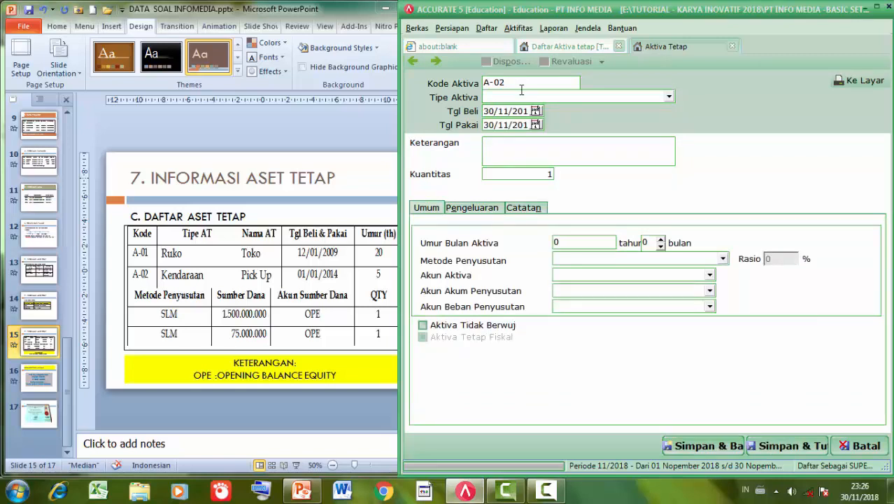
- Make the new asset a Kendaraan dated 01/01/2014 for purchase and use, described Pick Up
click(669, 97)
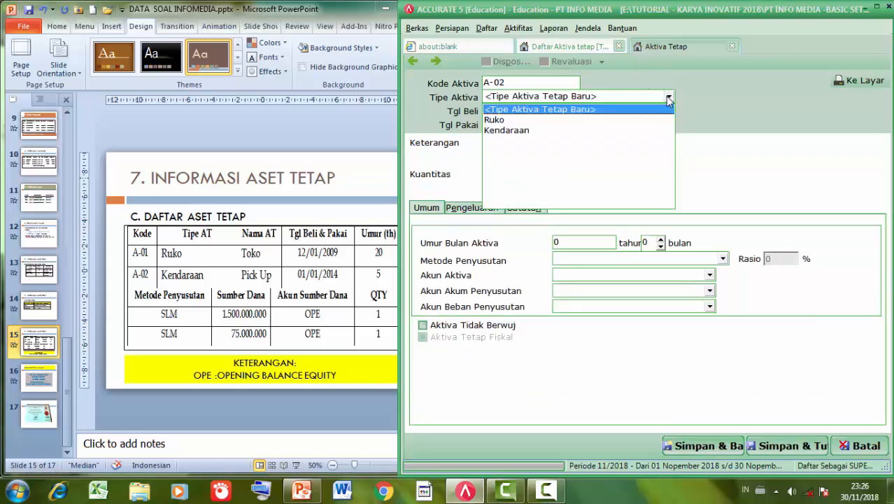
click(526, 130)
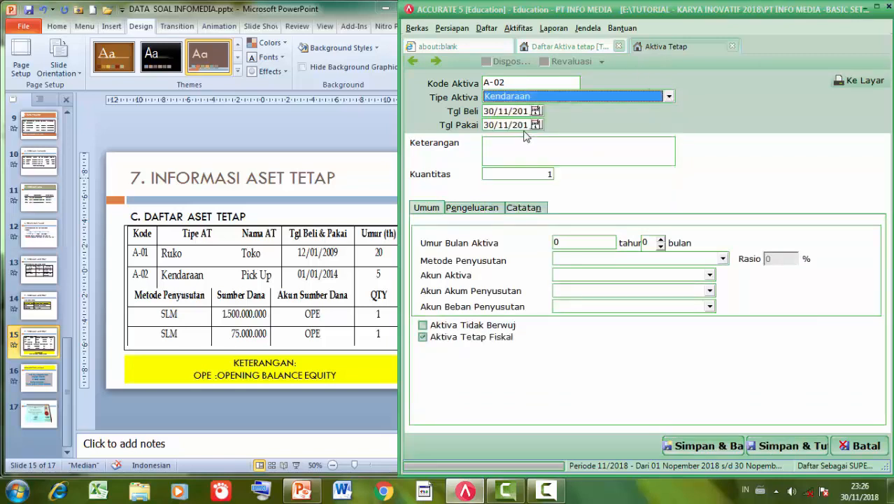
click(485, 110)
drag(504, 108, 535, 107)
text(01/01/2)
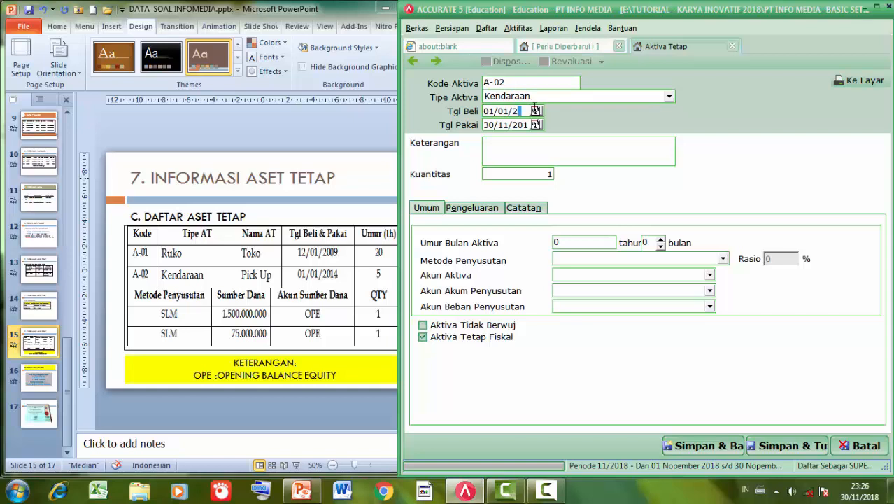
text(014)
key(Tab)
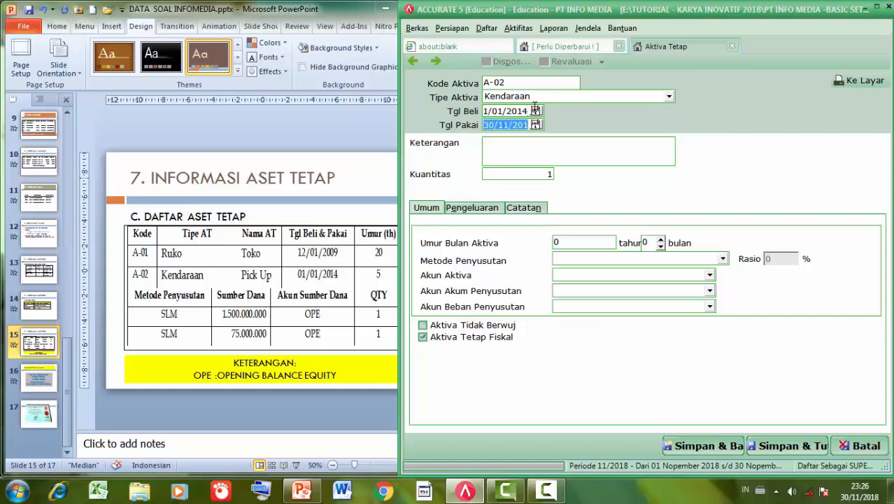
text(01/01/)
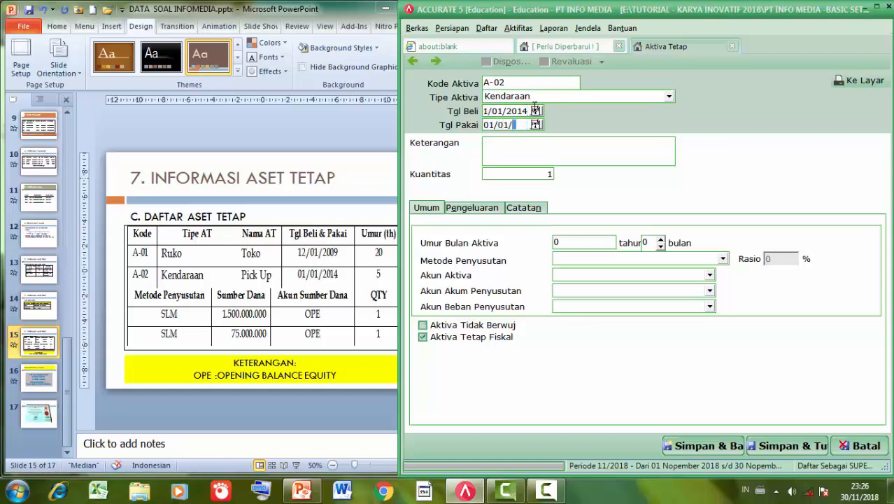
text(2014)
click(523, 158)
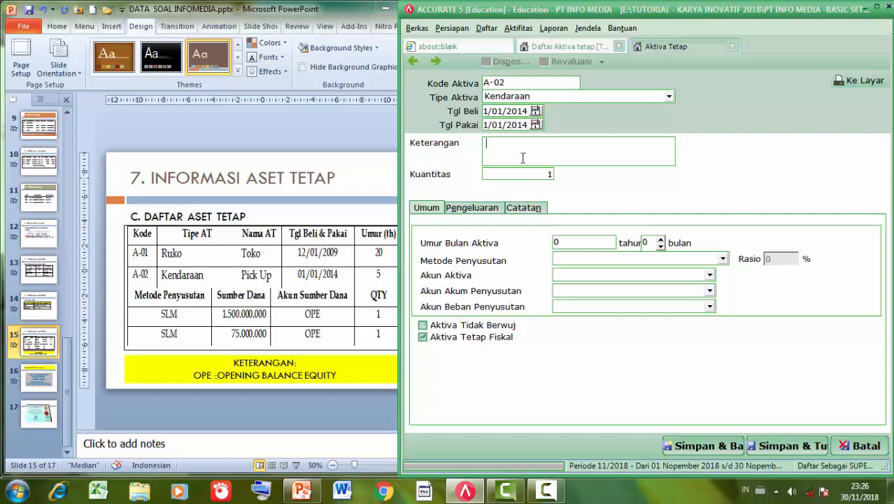
text(p)
key(BackSpace)
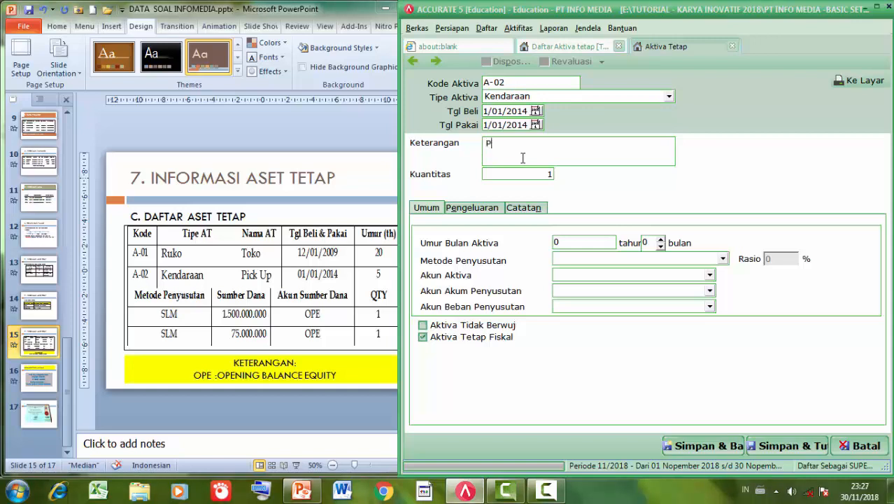
text(Pick U[)
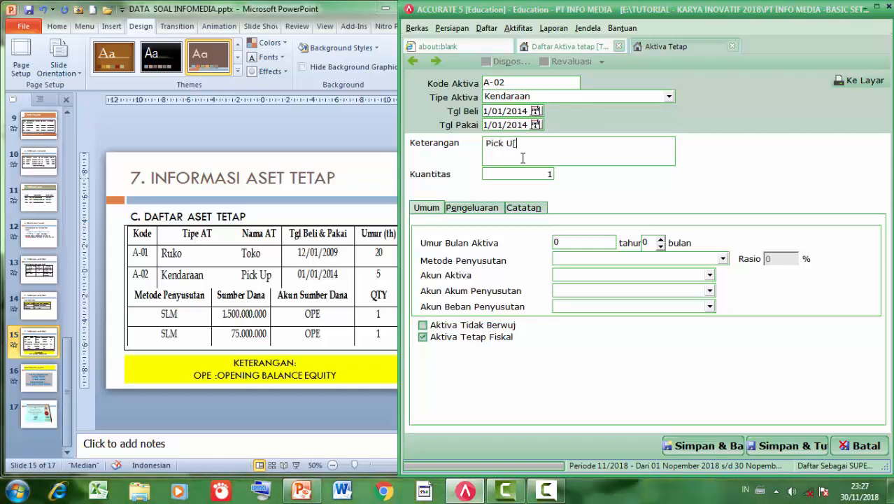
key(BackSpace)
text(p)
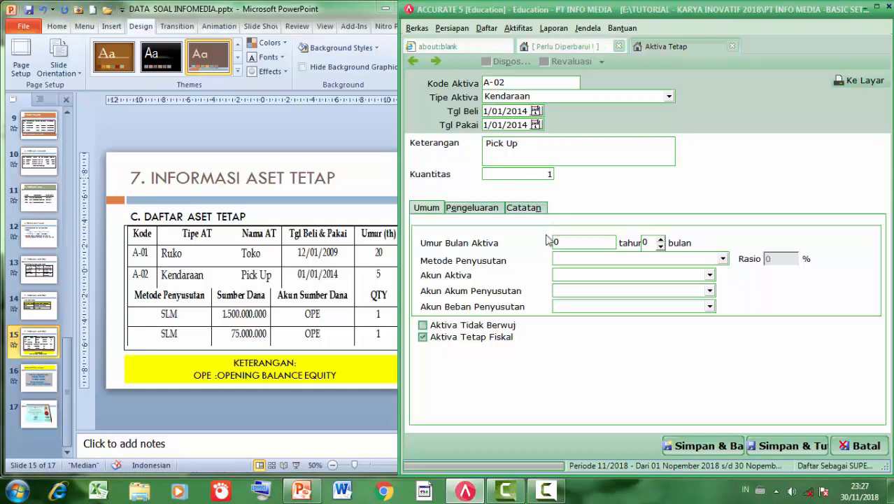
- Set a 5-year useful life with Metode Garis Lurus
click(580, 247)
text(5)
key(Tab)
key(Tab)
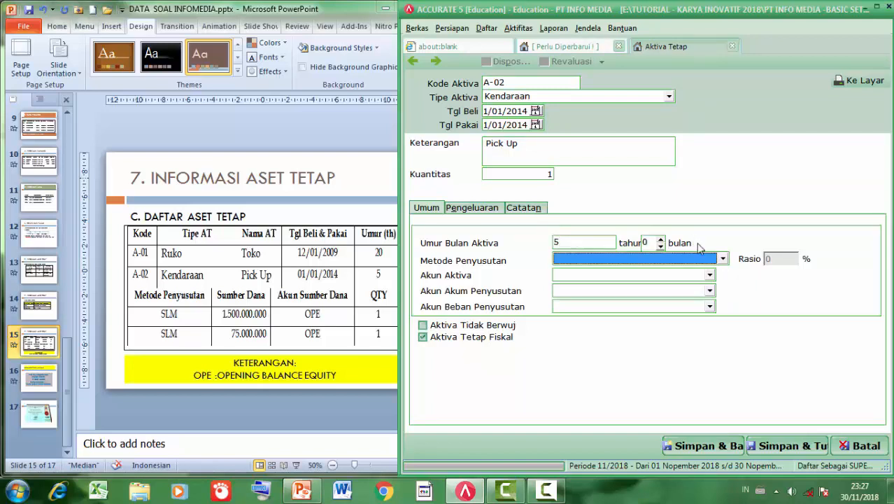
click(723, 259)
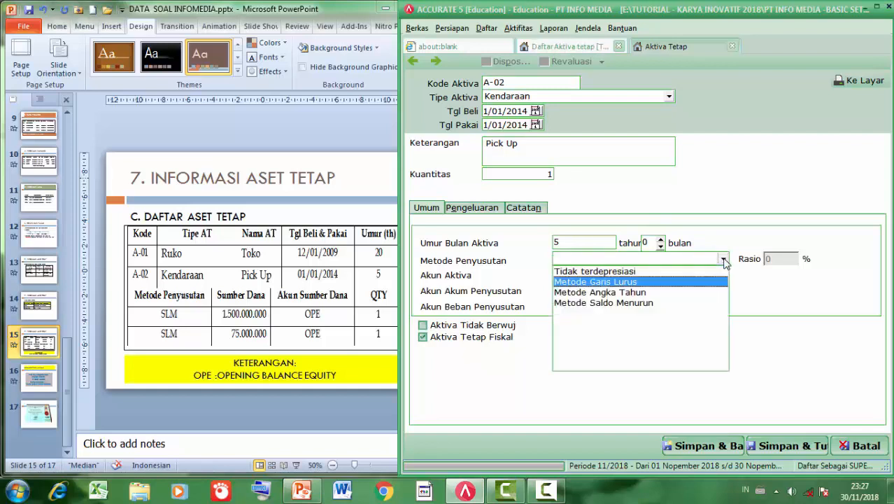
click(668, 282)
- Assign the Vehicle, vehicle accumulated depreciation and Depreciation Expense of Vehicle accounts
click(714, 275)
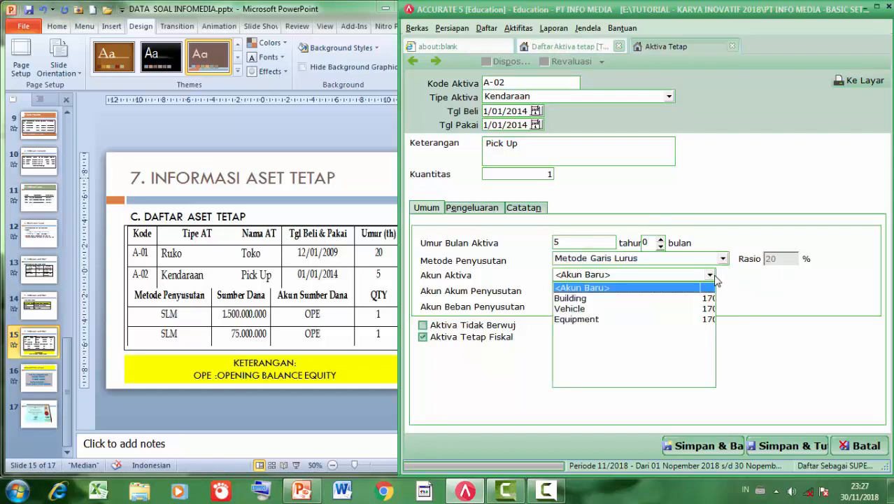
click(626, 310)
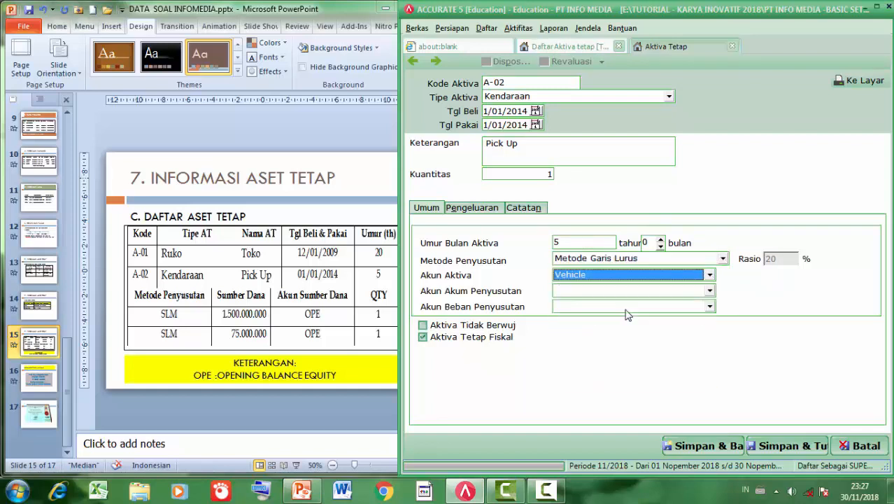
click(710, 291)
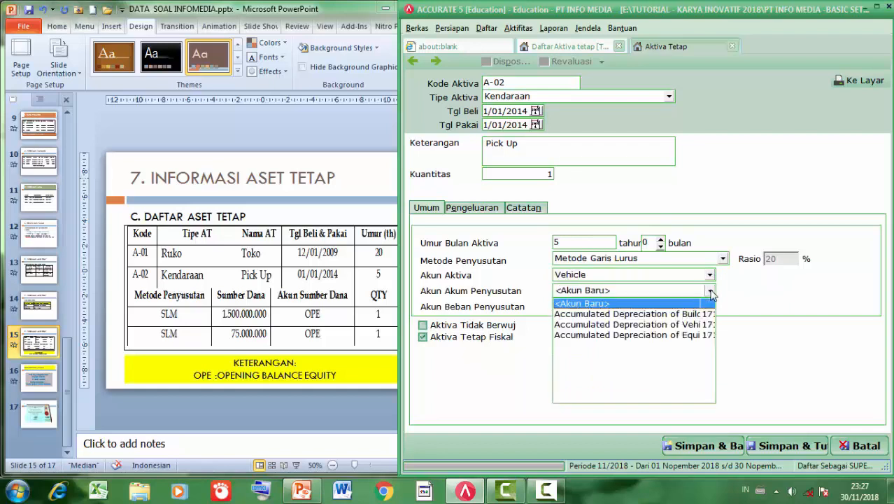
click(695, 324)
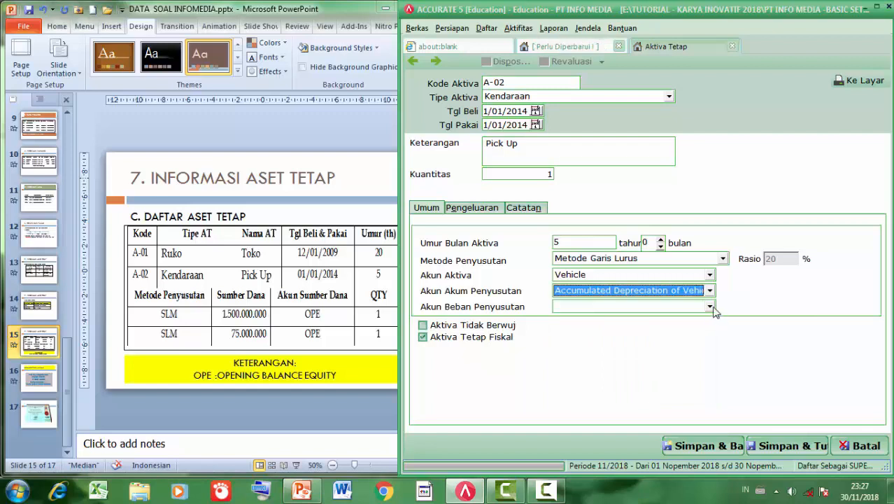
click(711, 307)
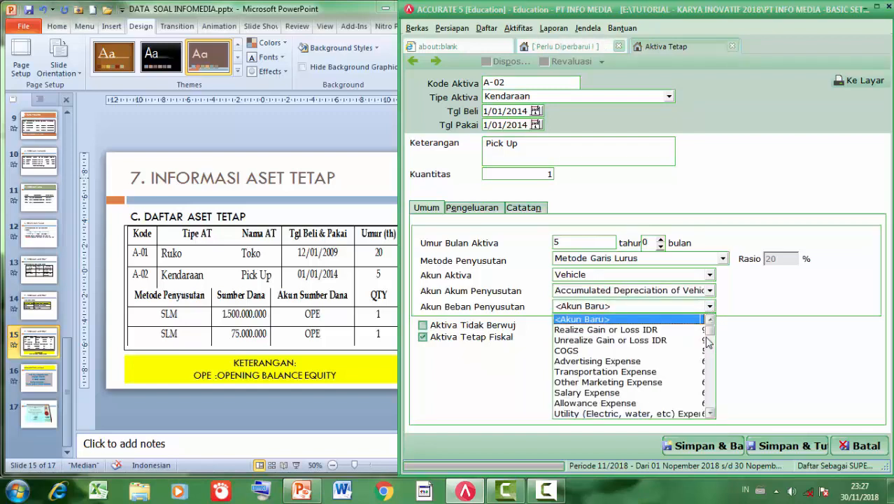
drag(709, 330, 712, 417)
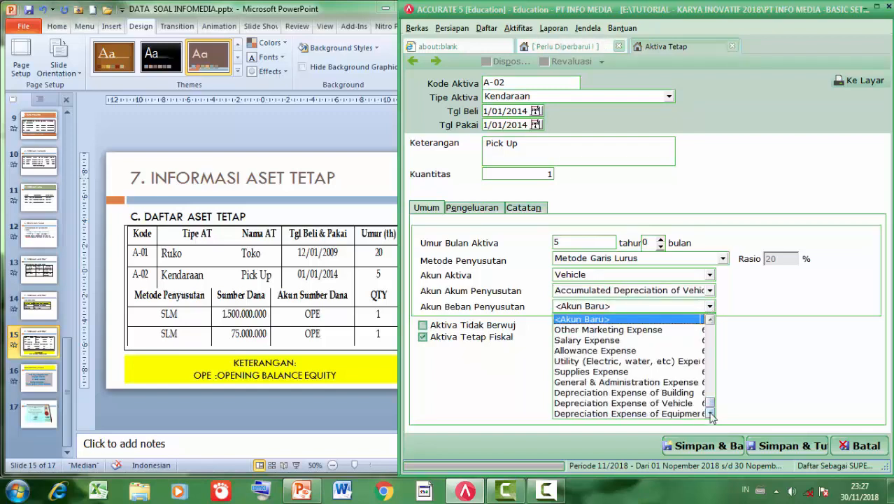
click(652, 404)
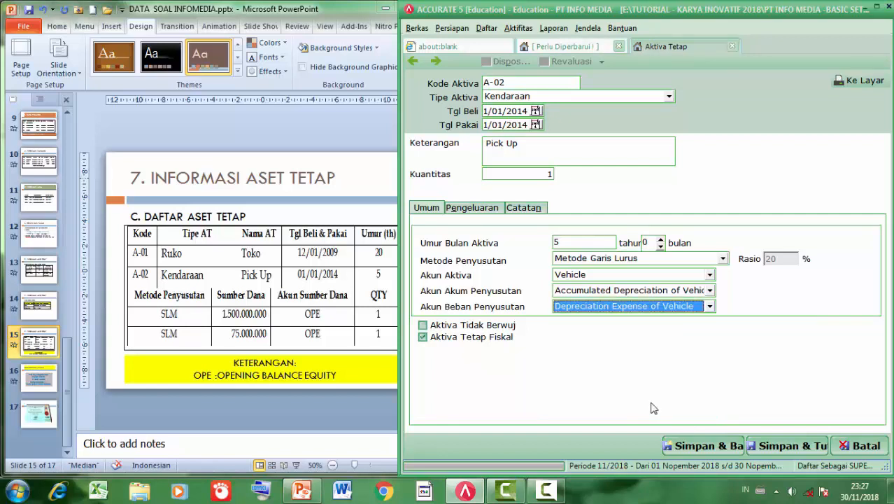
- Record A-02's 75.000.000 cost against 310001 Opening Balance Equity and save the asset
click(457, 210)
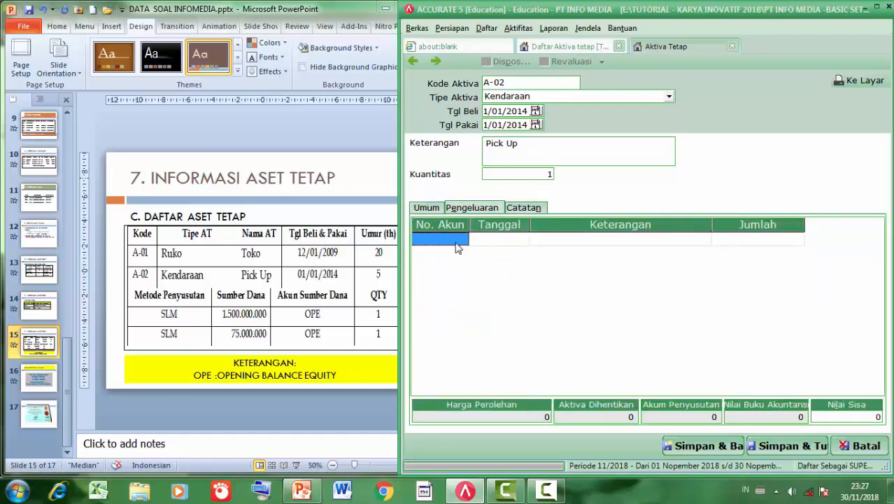
click(460, 239)
click(462, 239)
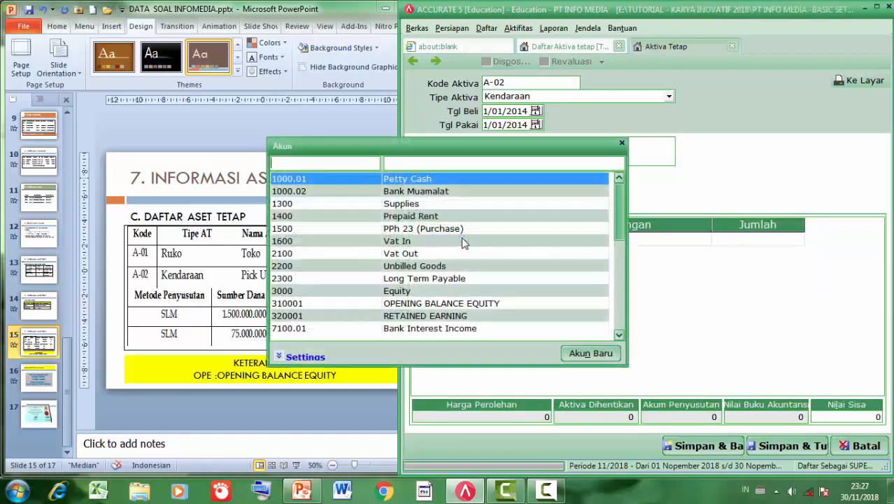
text(3)
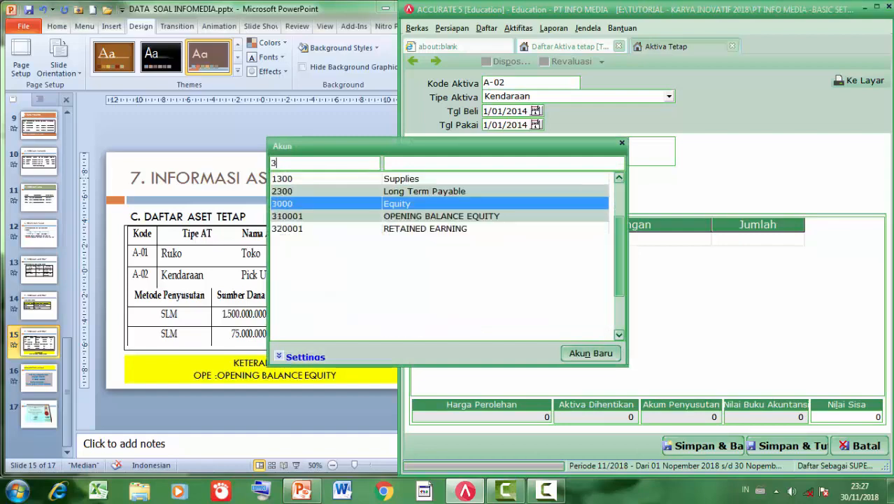
click(374, 217)
key(Tab)
key(Tab)
key(Tab)
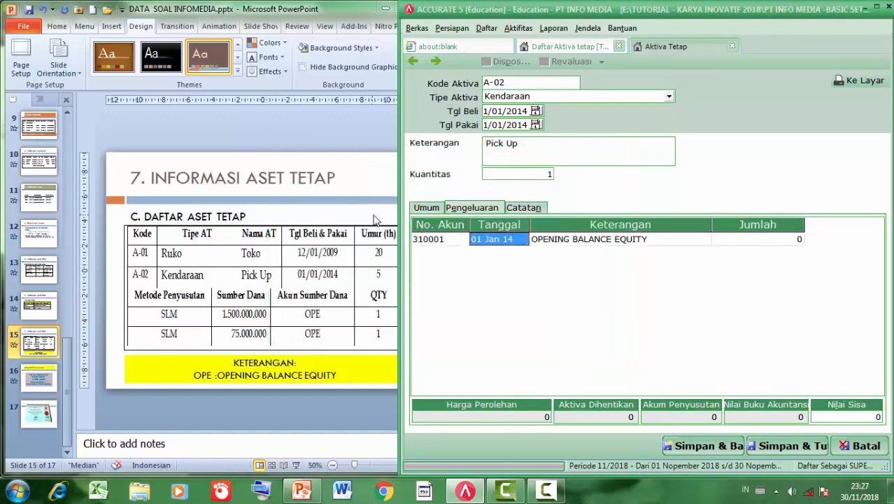
text(7)
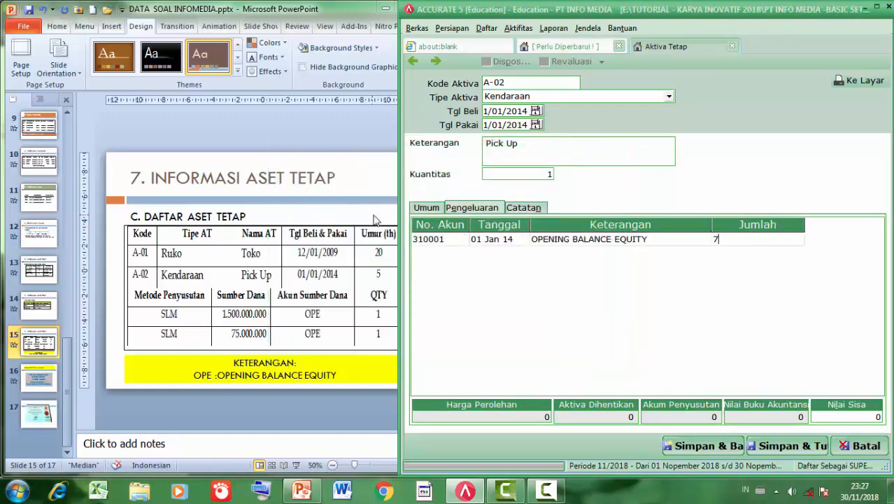
text(5.000.00000)
key(Tab)
key(Up)
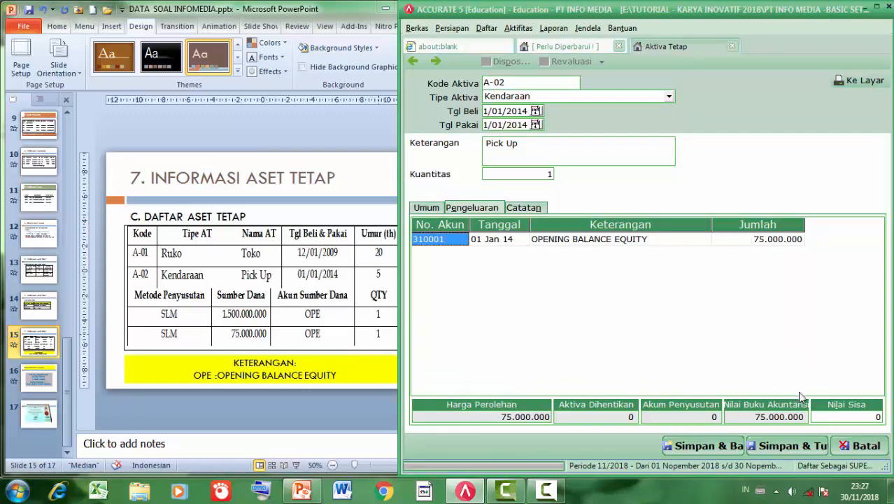
click(779, 450)
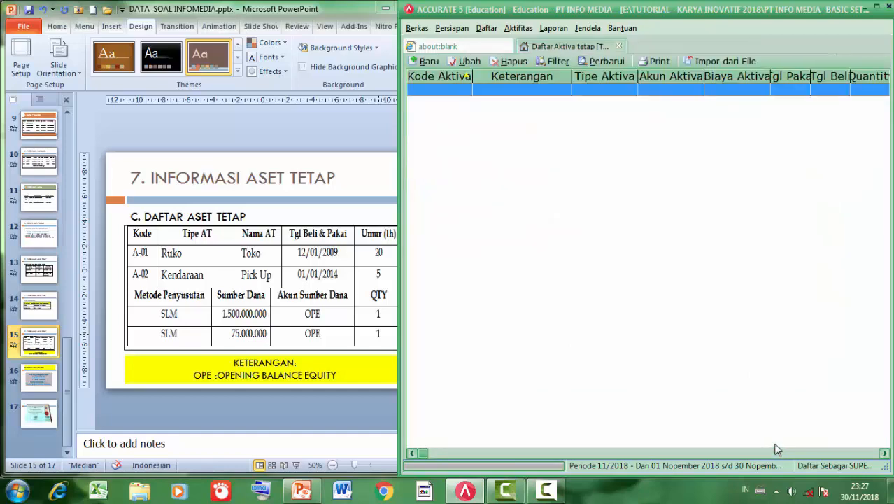
- Refresh the Daftar Aktiva Tetap list to confirm A-01 and A-02, then close it
click(602, 61)
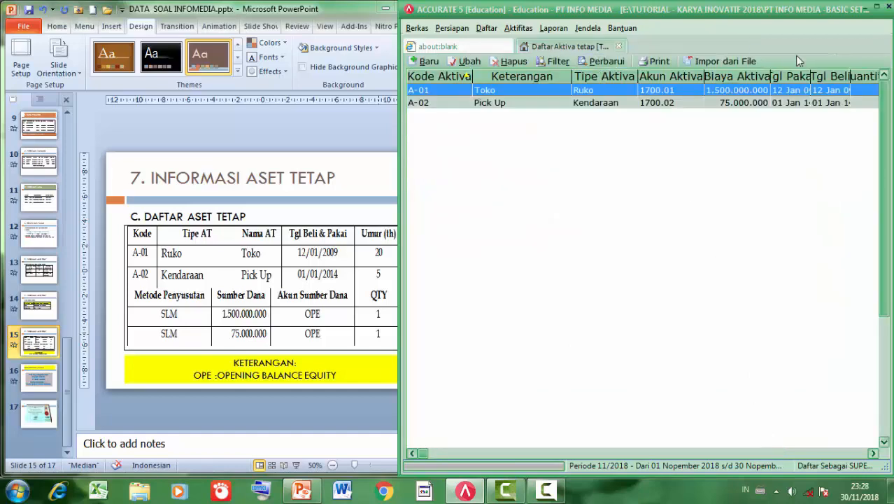
click(877, 7)
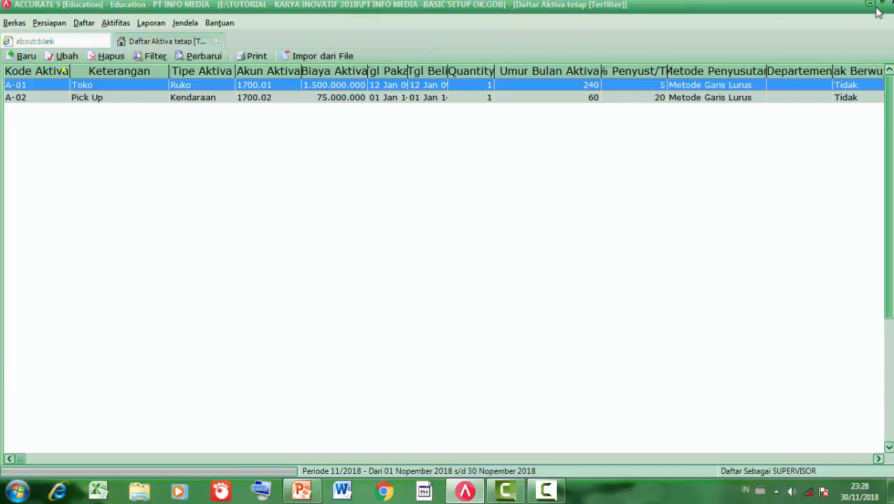
click(216, 41)
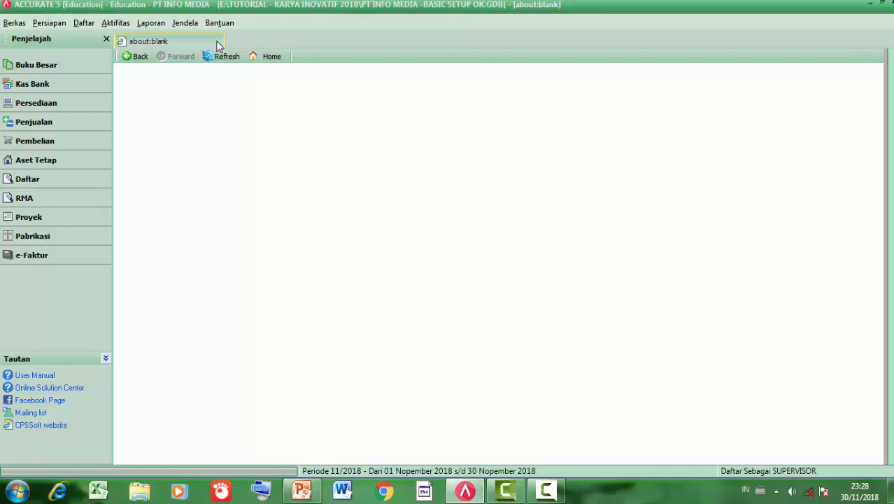
- Show the Buku Besar overview page from the Penjelajah sidebar
click(115, 23)
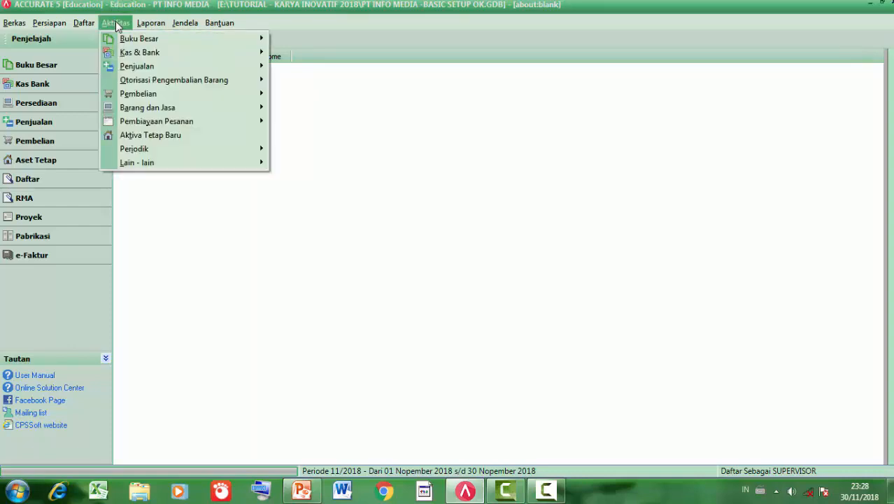
mouse_move(169, 150)
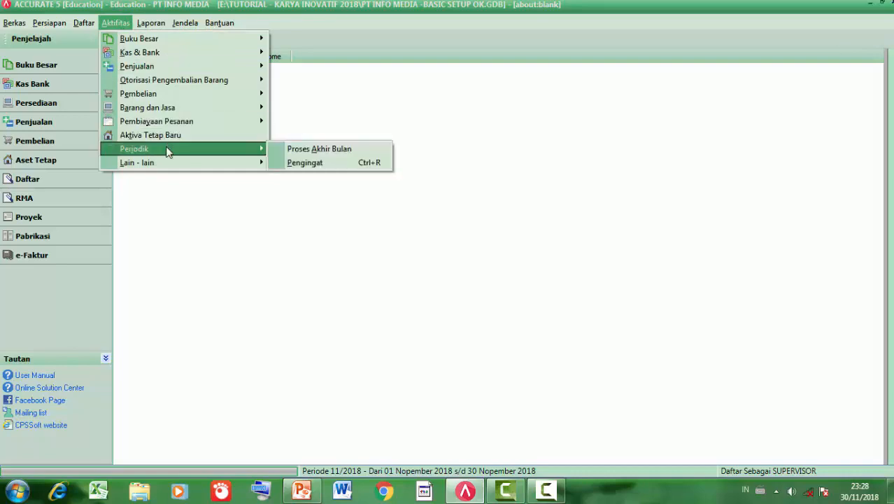
click(320, 110)
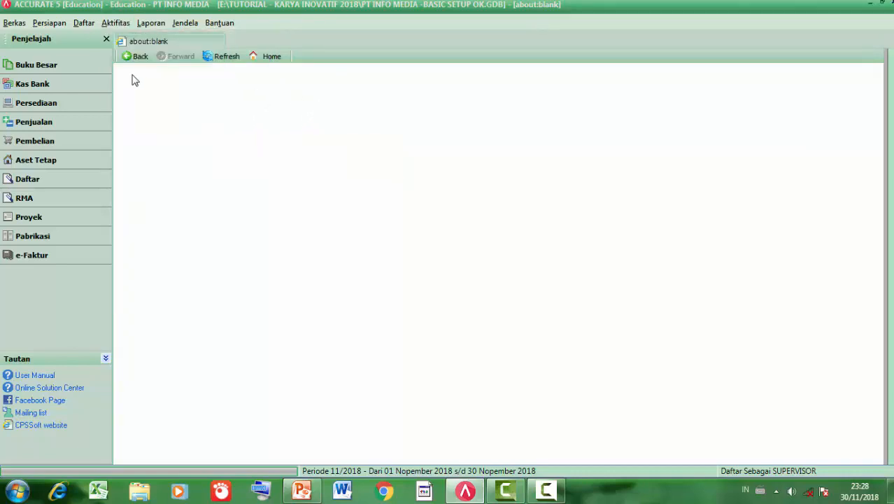
click(77, 68)
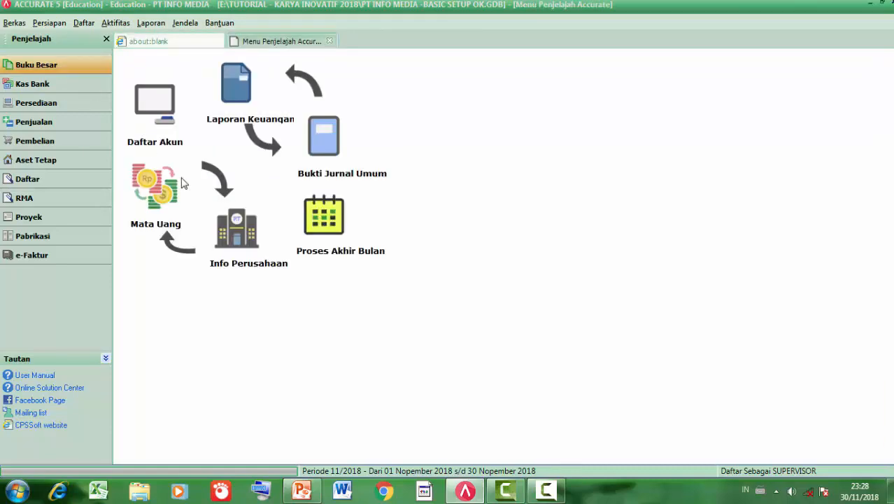
- Run Proses Akhir Bulan for period Juni 2016 and acknowledge its completion
click(329, 220)
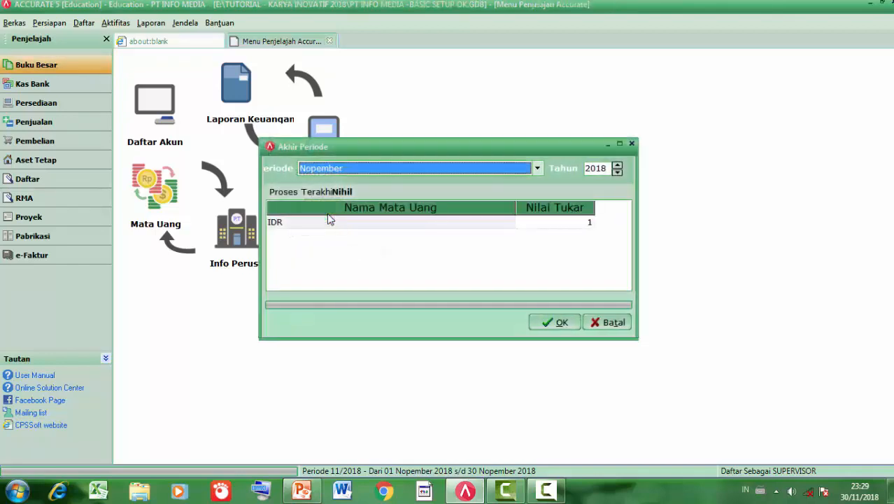
click(537, 168)
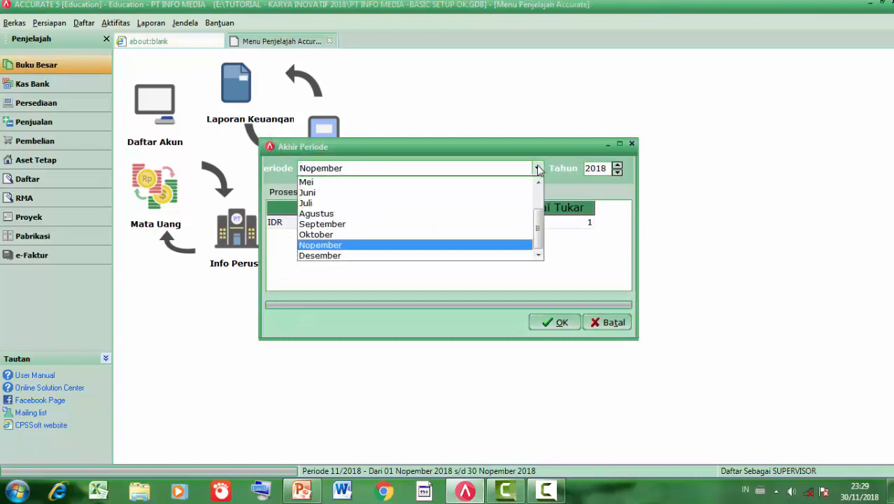
click(514, 194)
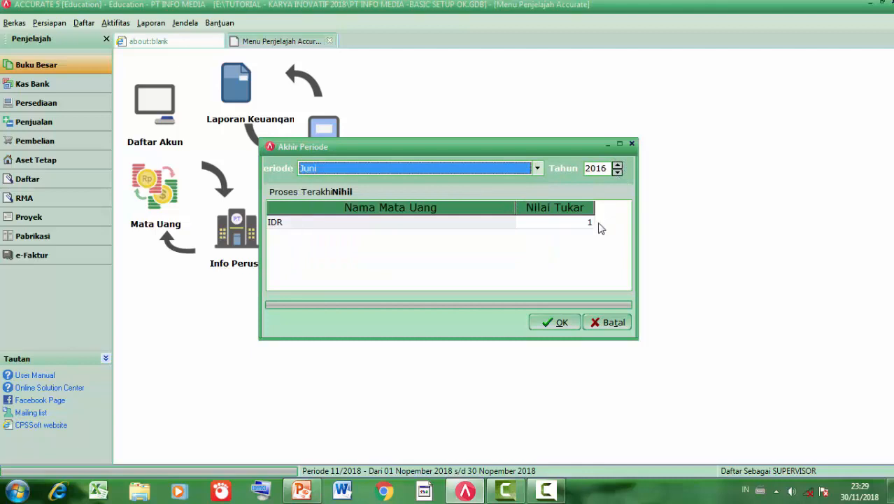
click(562, 323)
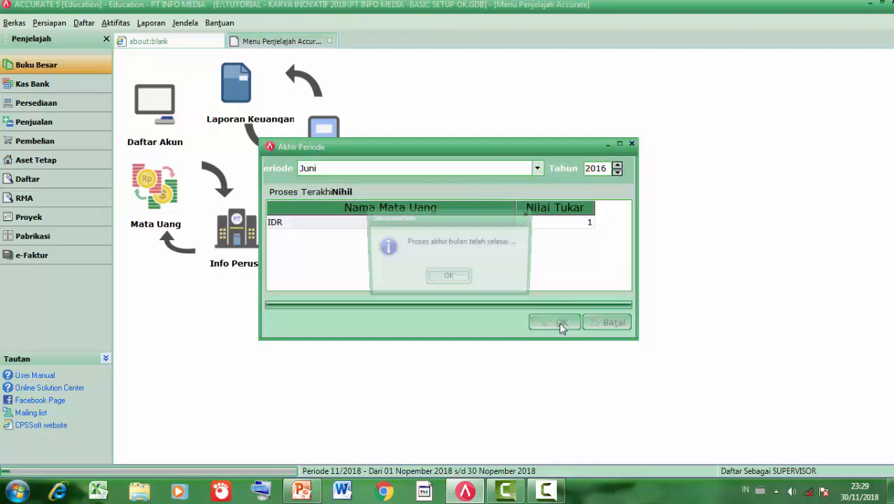
click(451, 279)
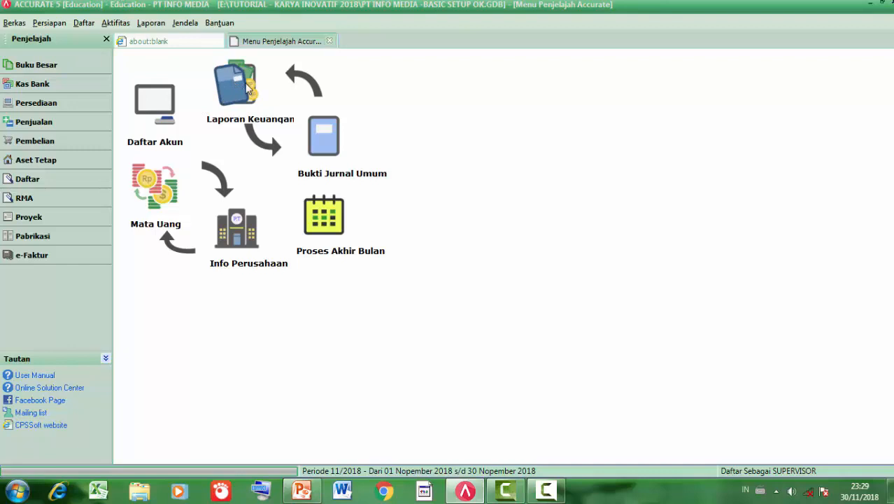
- Generate the Buku Besar report Neraca Saldo (Klasik) per 30/06/2016
click(149, 24)
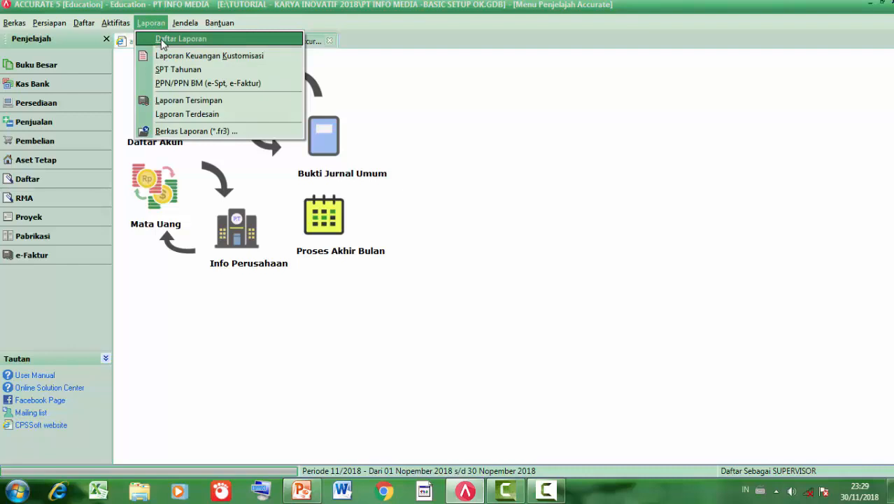
click(163, 39)
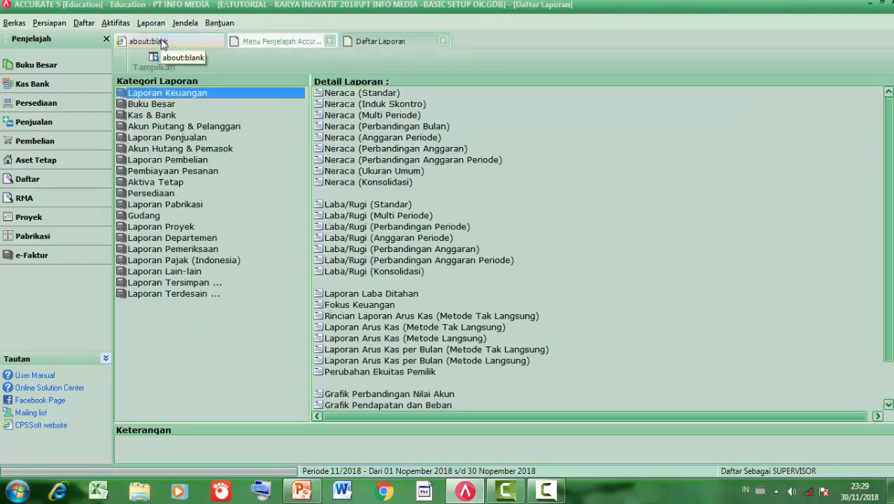
click(443, 42)
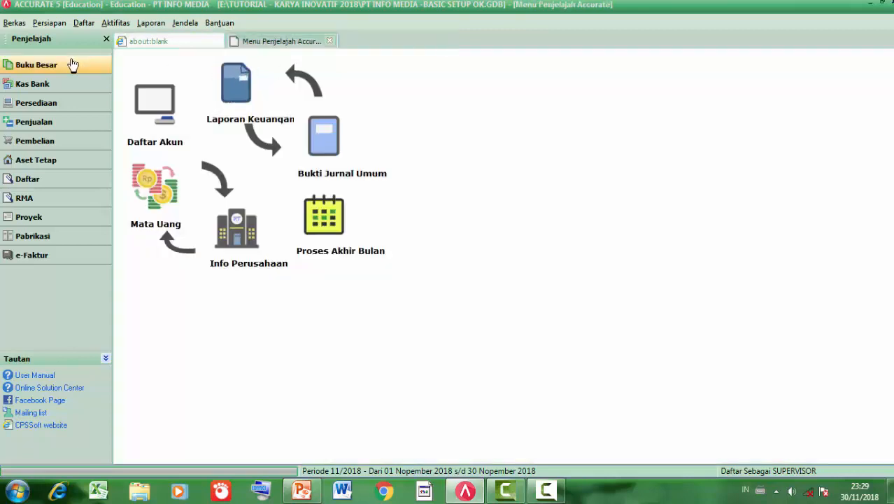
click(244, 94)
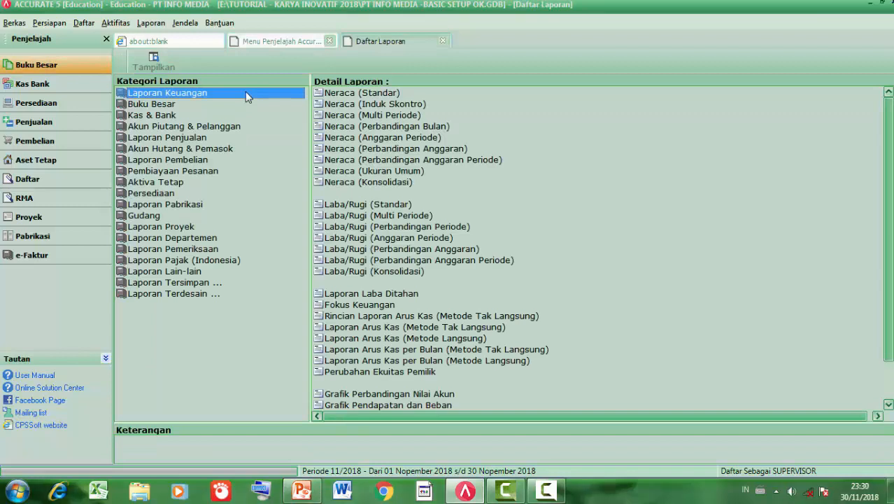
click(179, 108)
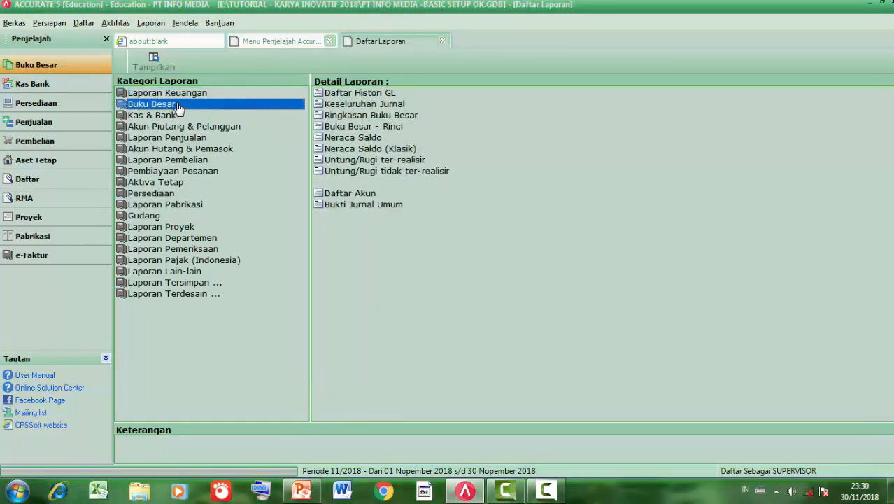
click(350, 150)
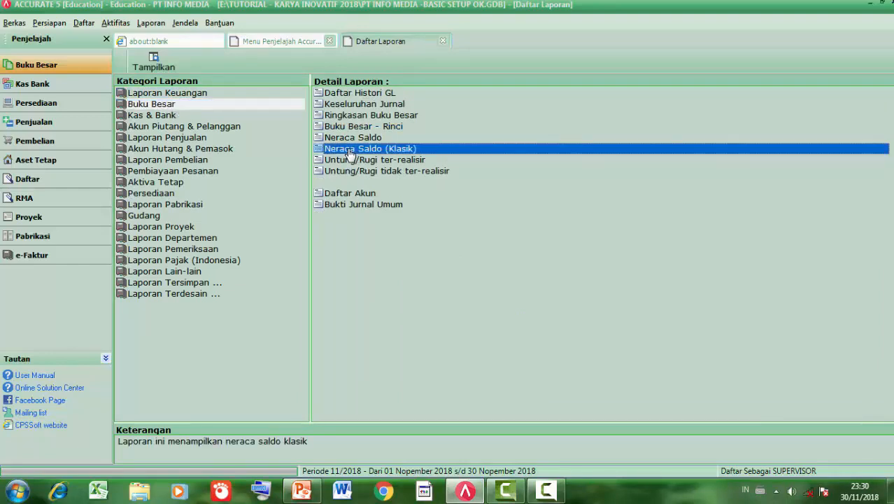
double_click(348, 151)
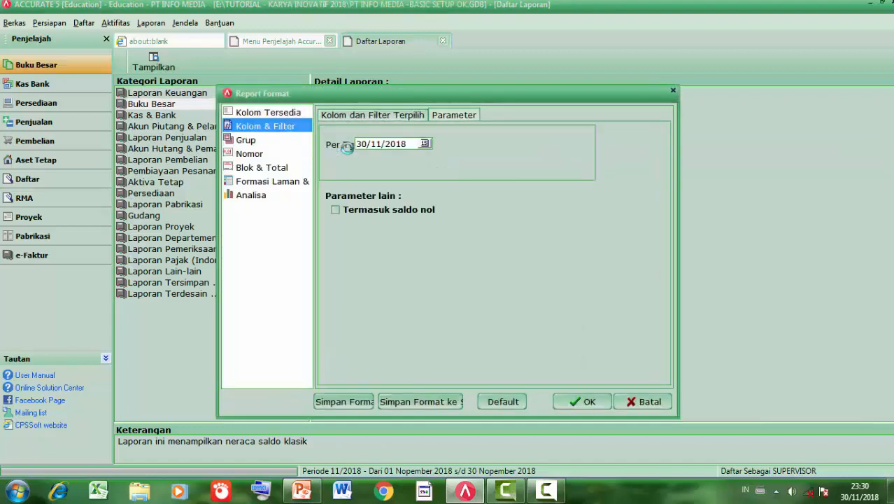
drag(409, 144, 350, 145)
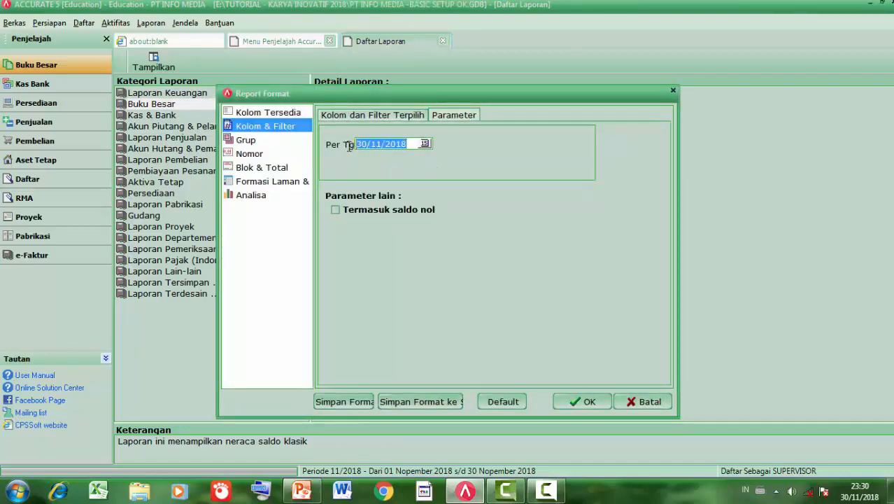
text(3)
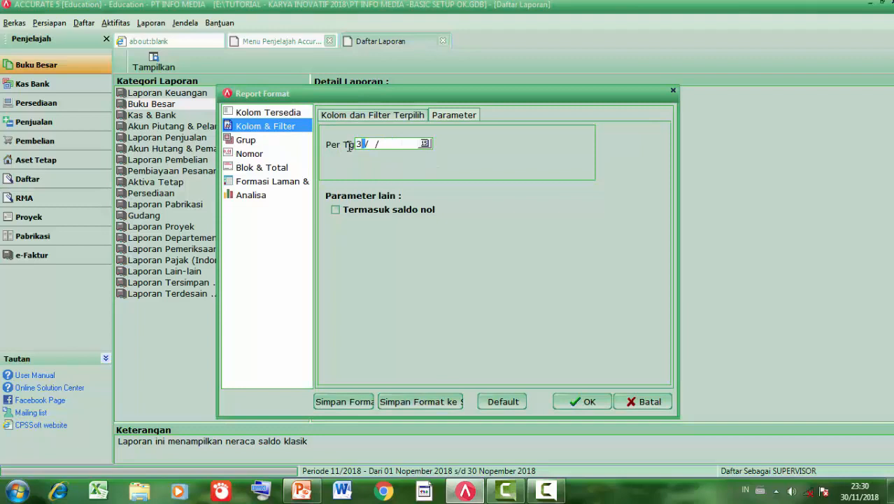
text(0/06/2016)
click(576, 402)
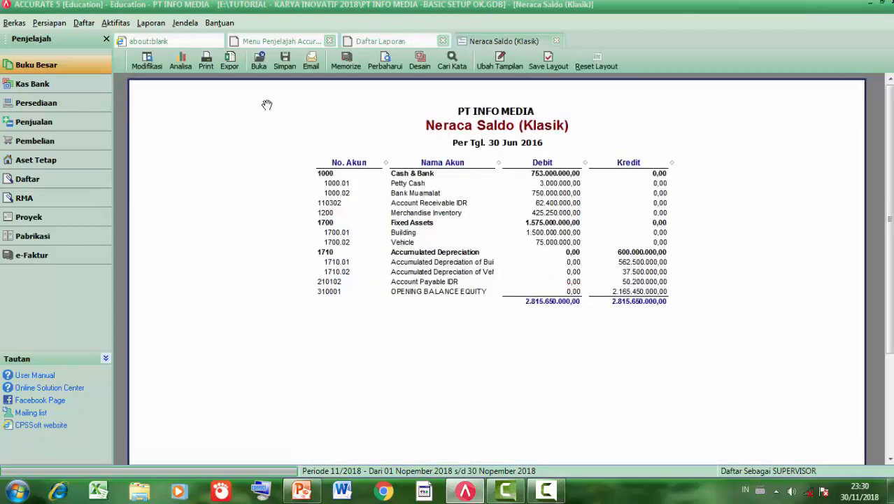
- View the trial balance at 150 % zoom, then return to the Menu Penjelajah page
right_click(274, 145)
click(290, 164)
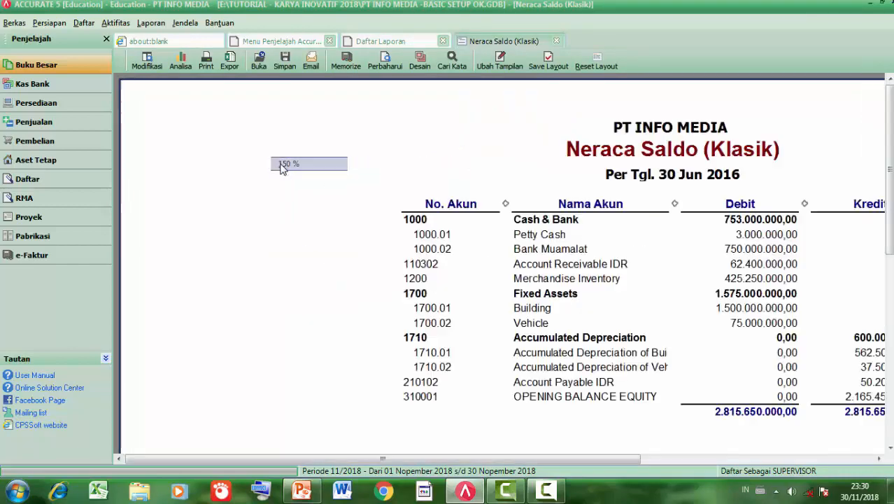
drag(419, 250, 408, 269)
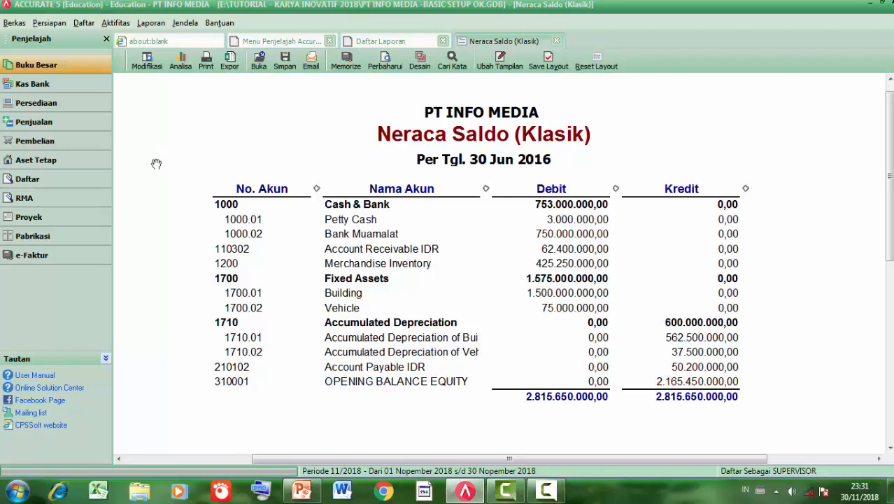
click(72, 65)
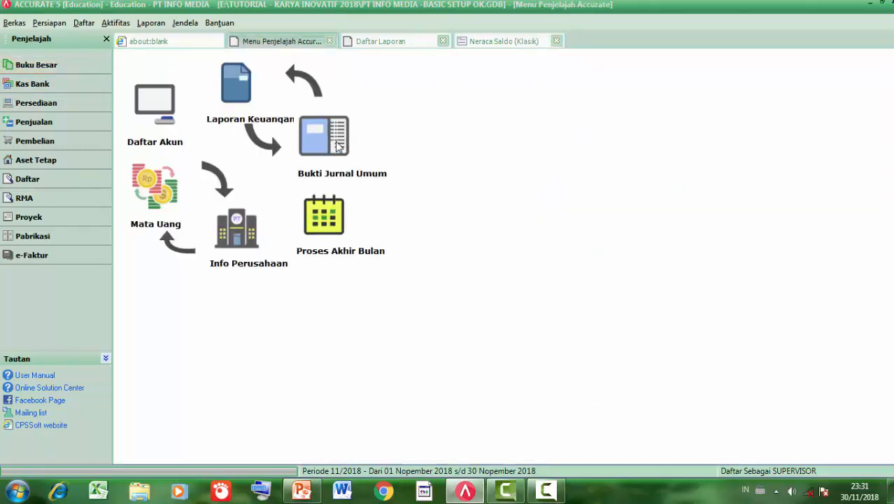
- Start a new general journal voucher dated 30/06/2016
click(109, 23)
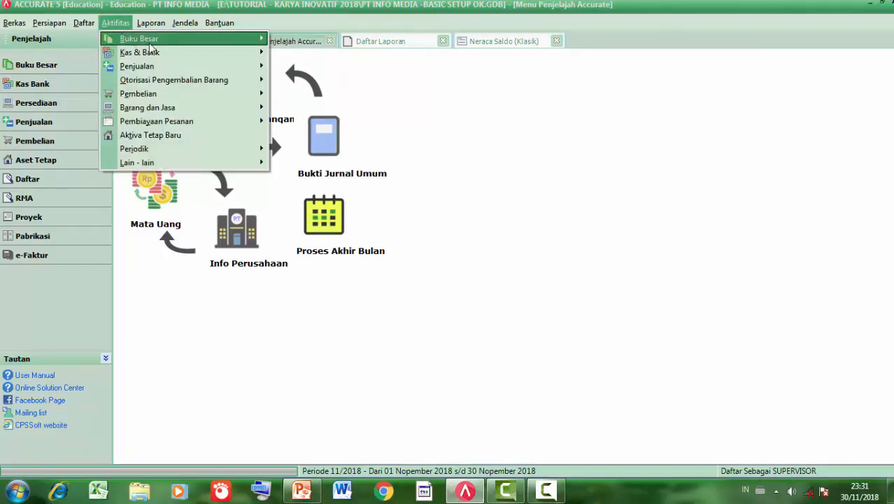
mouse_move(169, 44)
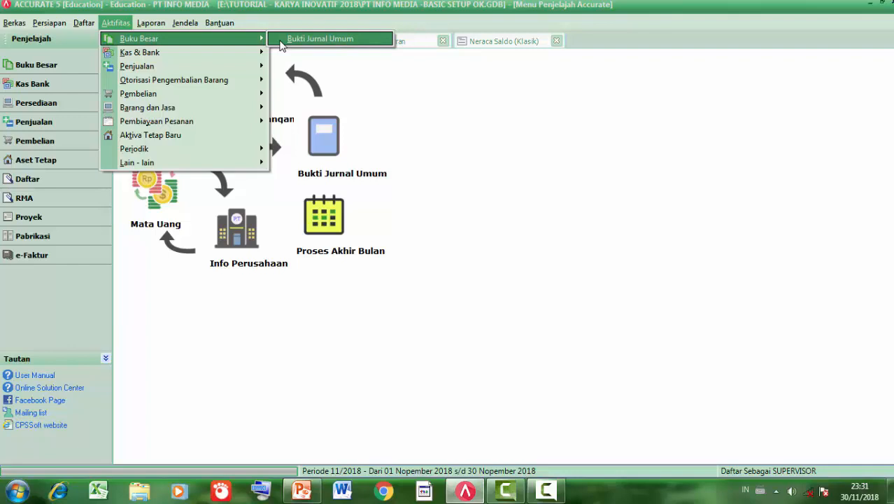
click(315, 39)
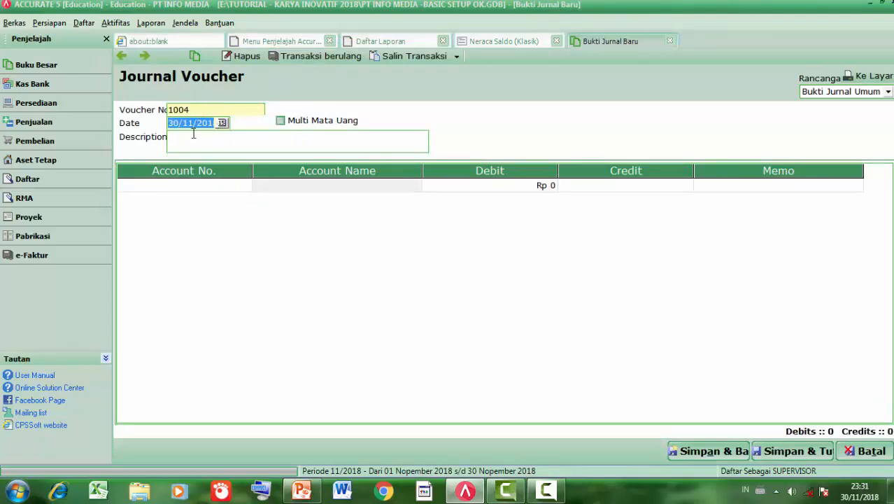
text(30061)
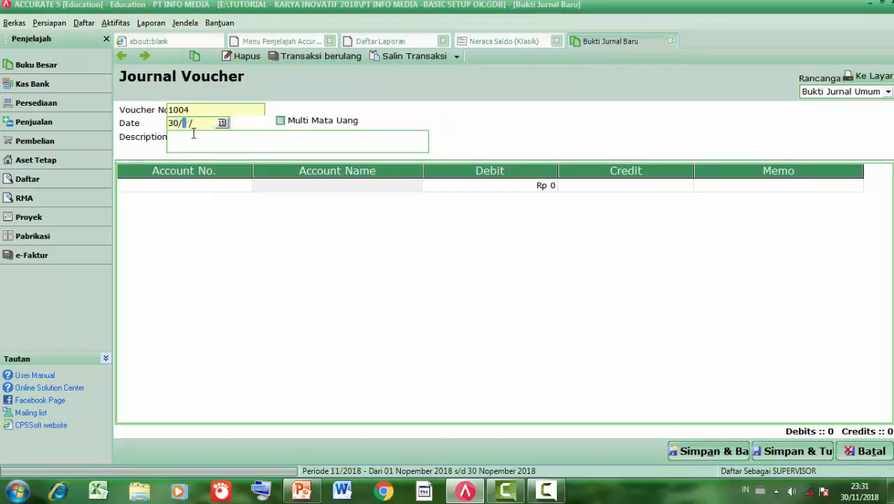
text(016)
key(Tab)
key(Tab)
- Enter the description AJP OPE, glancing at the Neraca Saldo report before returning
text(a)
key(BackSpace)
text(AJP GP)
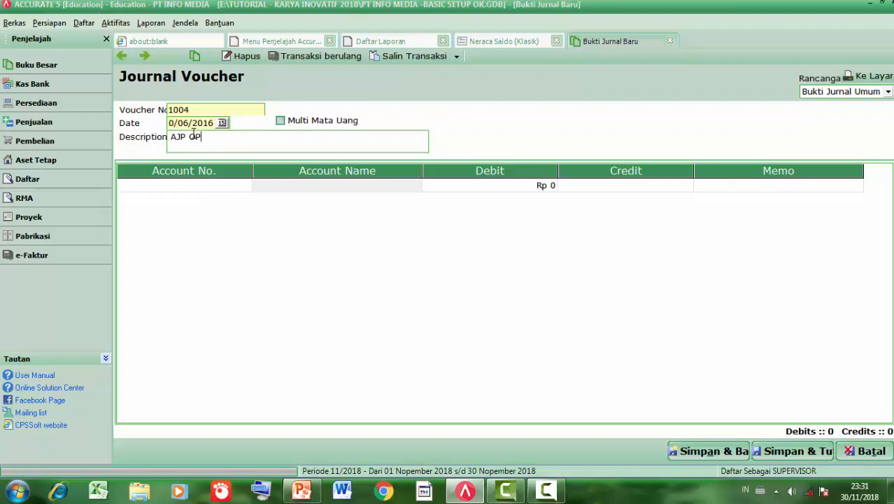
text(E)
click(487, 43)
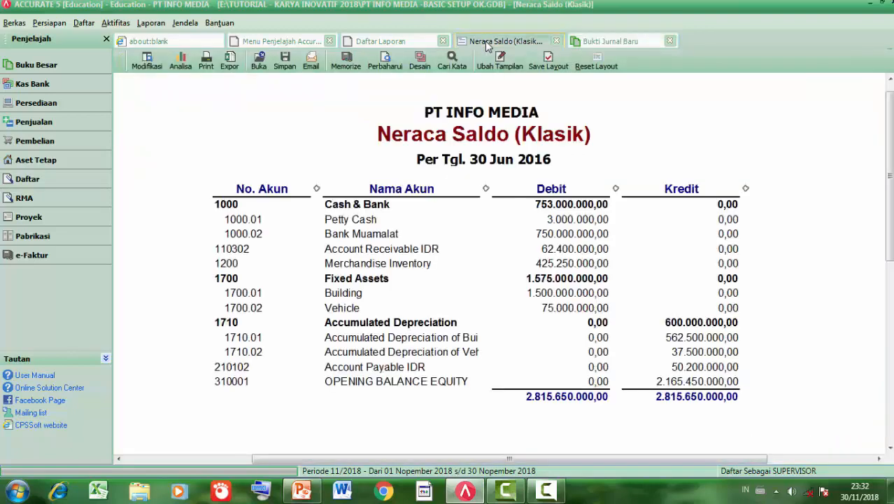
click(619, 44)
- Debit 310001 Opening Balance Equity for 2.165.450.000 on the first line
click(207, 187)
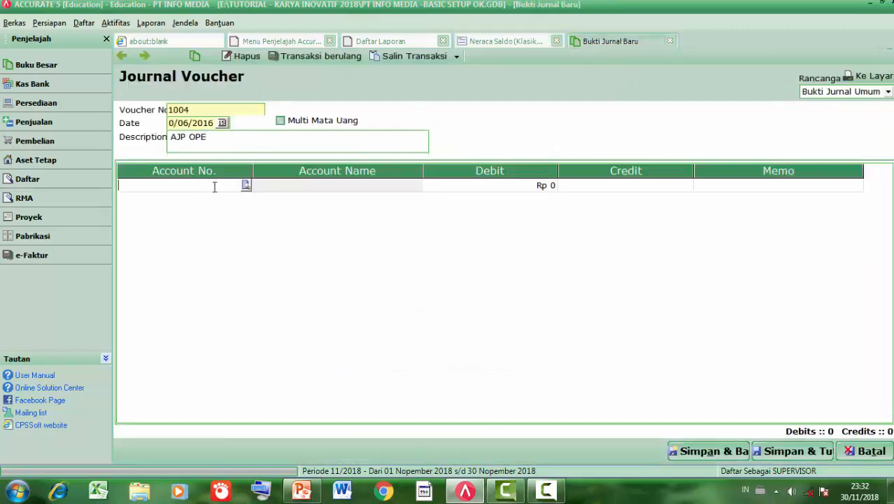
click(246, 186)
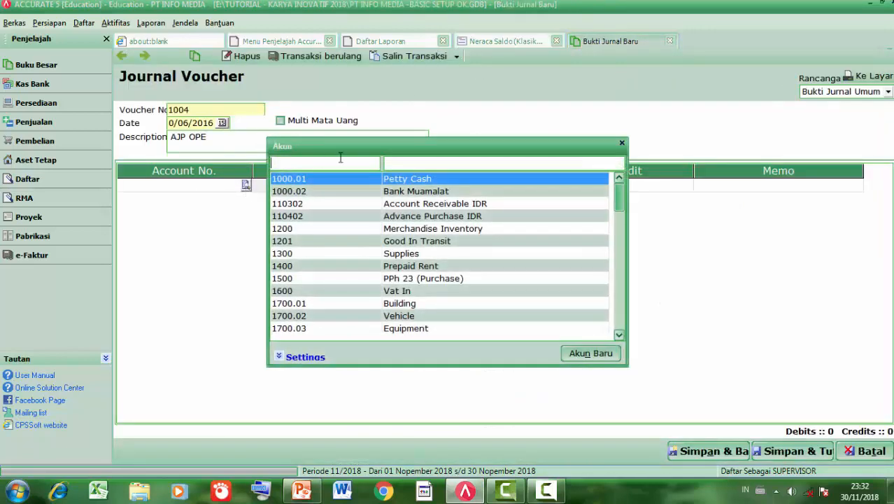
text(3)
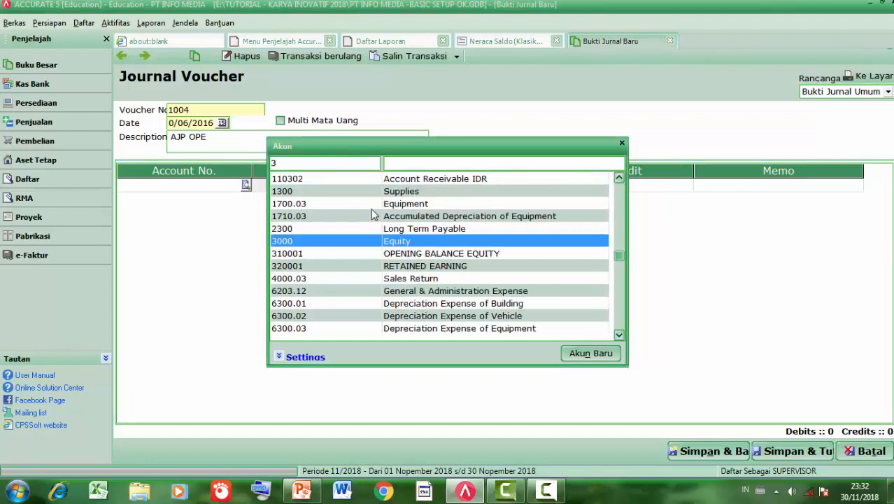
click(371, 255)
double_click(371, 254)
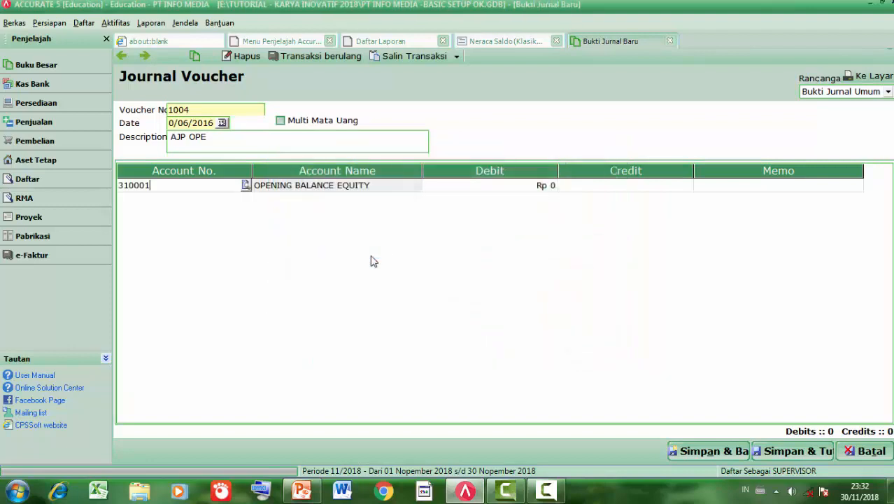
key(Tab)
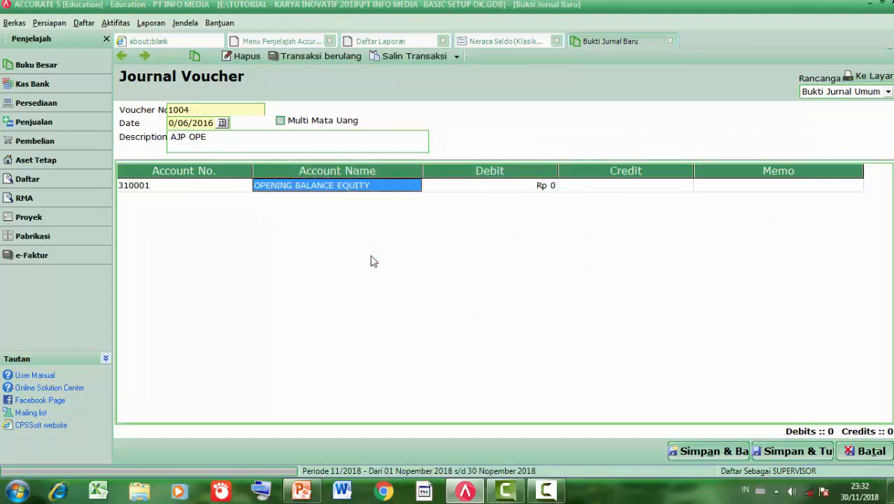
key(Tab)
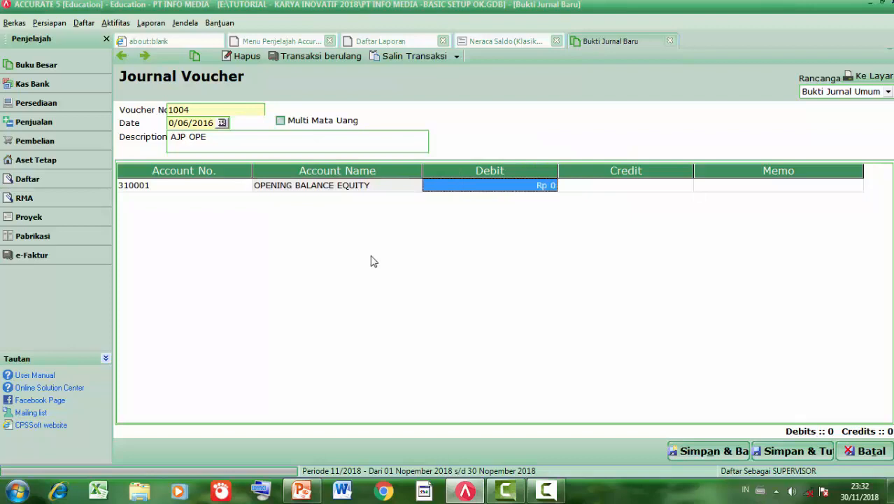
click(479, 44)
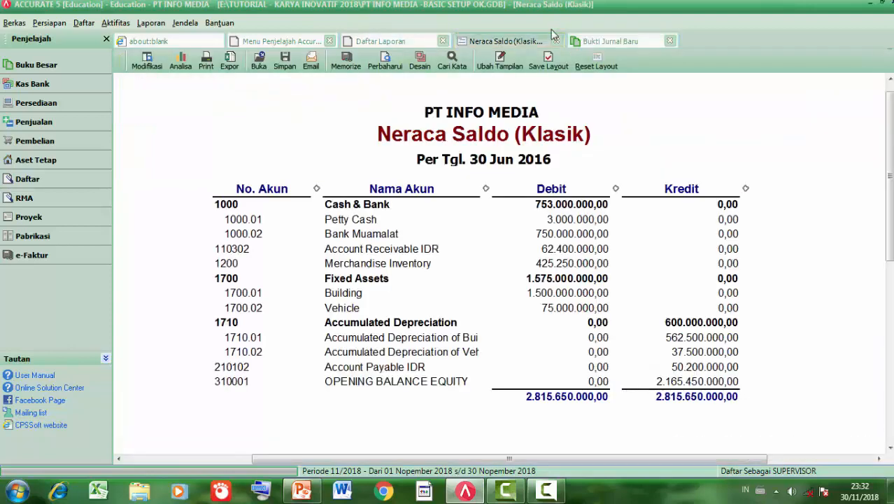
click(607, 42)
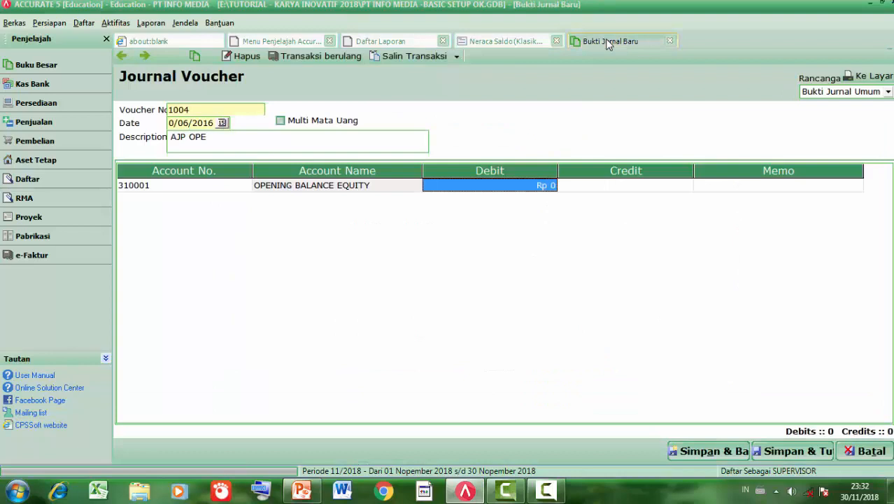
text(2.165.4)
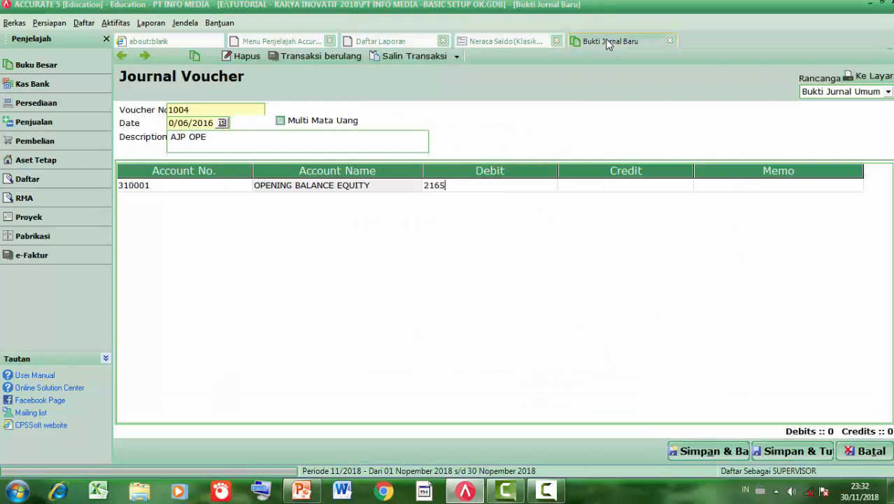
text(50.000)
key(Tab)
key(Tab)
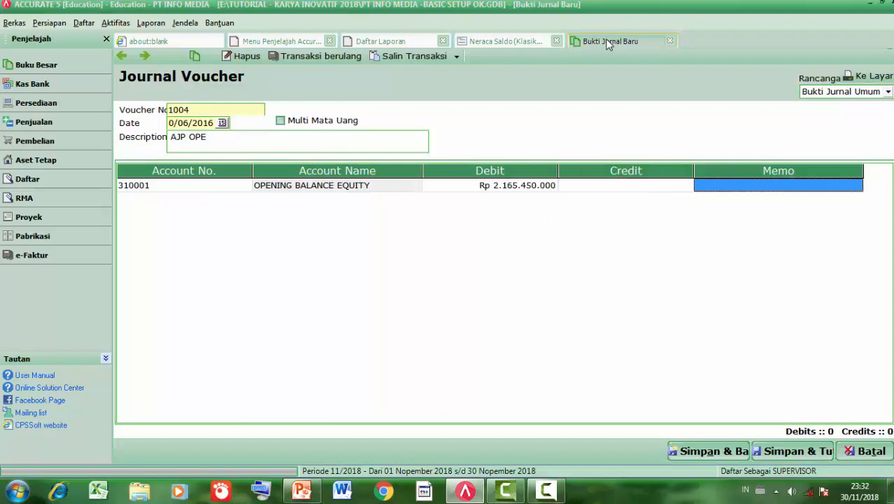
key(Tab)
- Credit 320001 Retained Earning for the balancing 2.165.450.000, then save and close the voucher
click(250, 199)
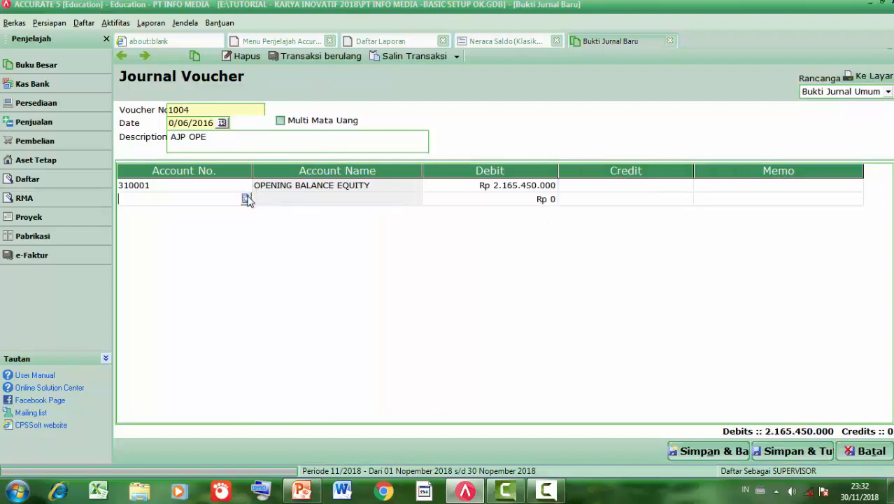
click(246, 200)
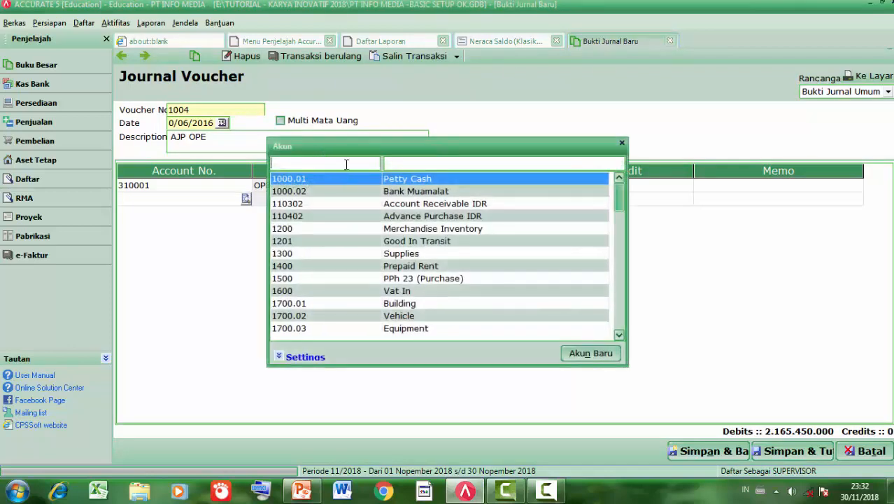
text(3)
double_click(339, 266)
key(Tab)
key(Tab)
key(Tab)
key(Tab)
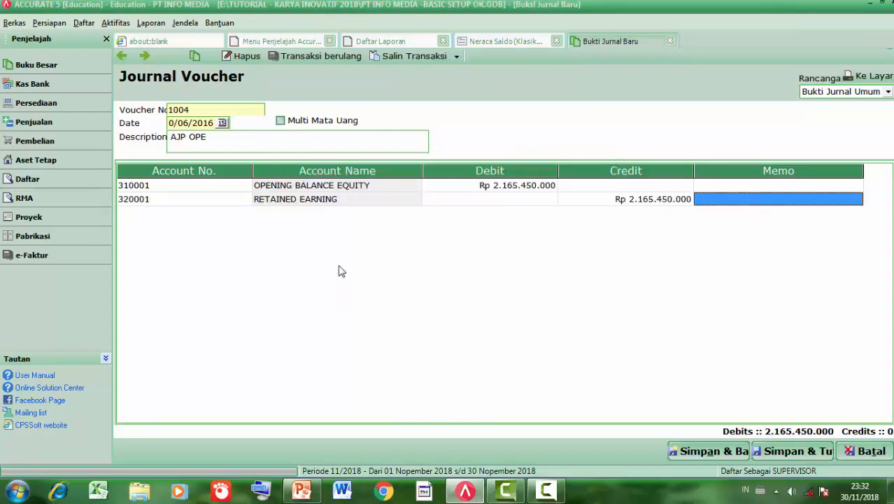
key(Tab)
key(Up)
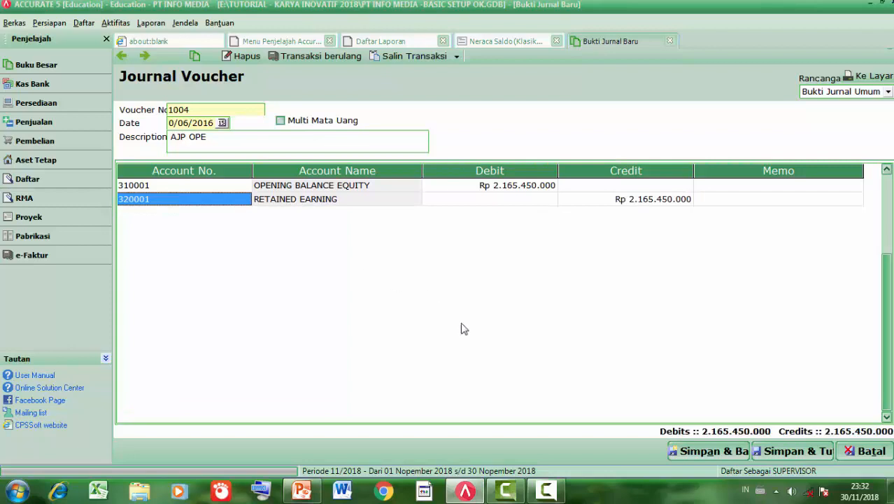
click(791, 453)
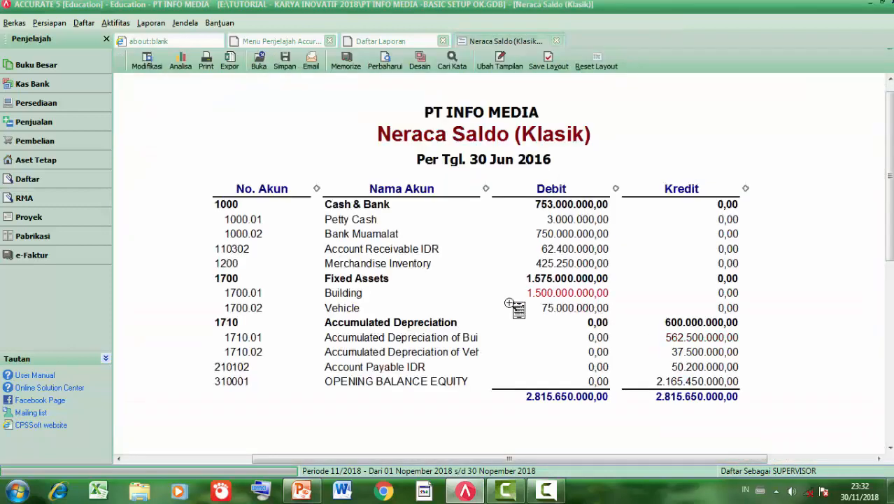
- Refresh the Neraca Saldo (Klasik) report and zoom it to 150 % to see Retained Earning
click(385, 63)
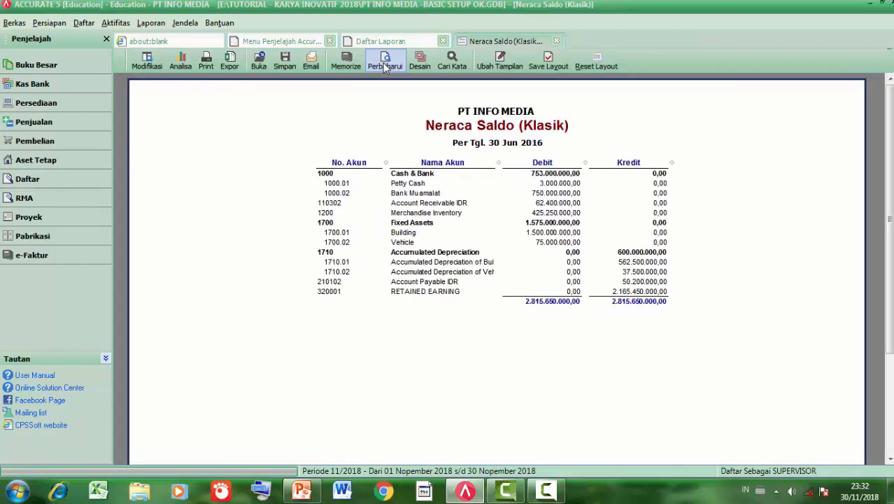
click(296, 123)
click(299, 139)
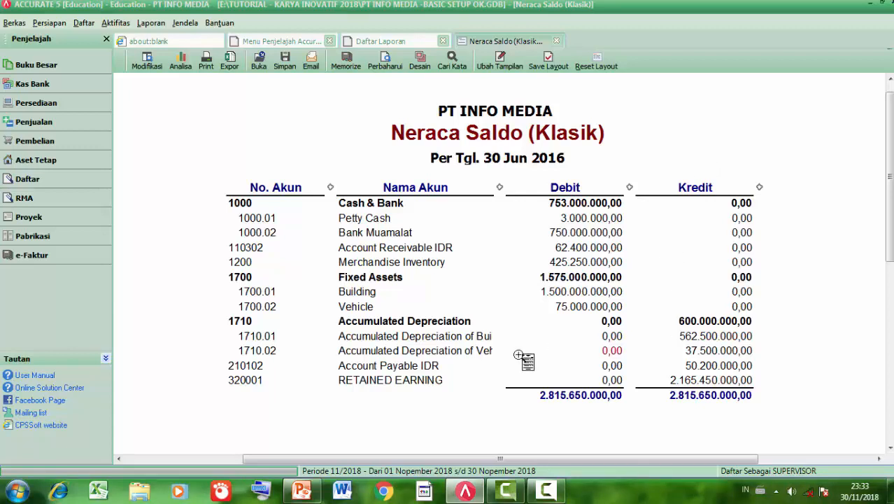
- Show slide 16, the closing 'Alhamdulillah...selesai' slide of DATA SOAL INFOMEDIA.pptx, as a slideshow
mouse_move(305, 496)
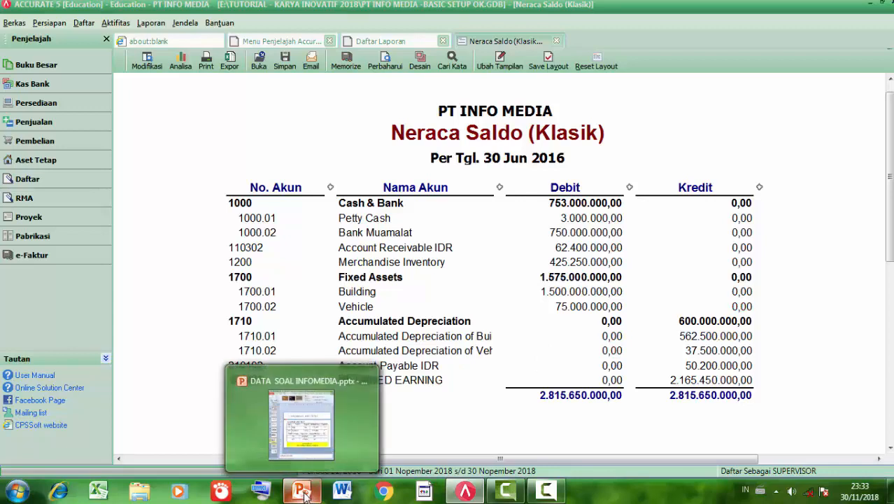
click(301, 420)
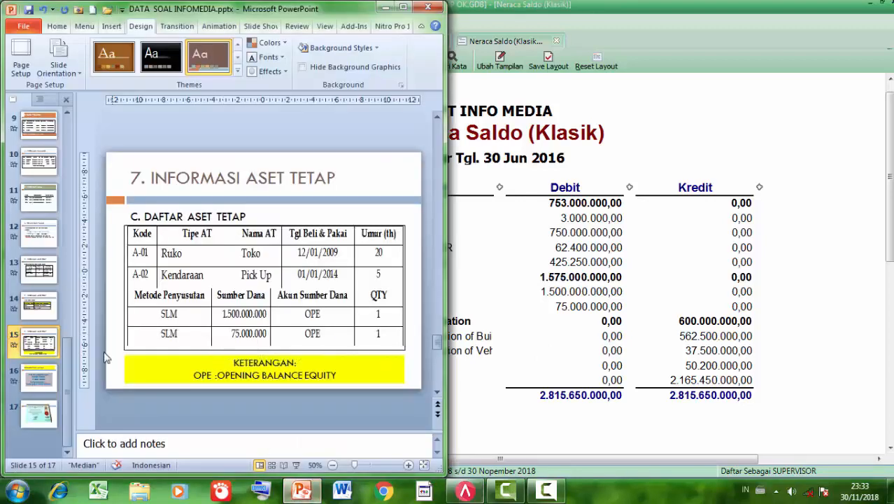
click(37, 382)
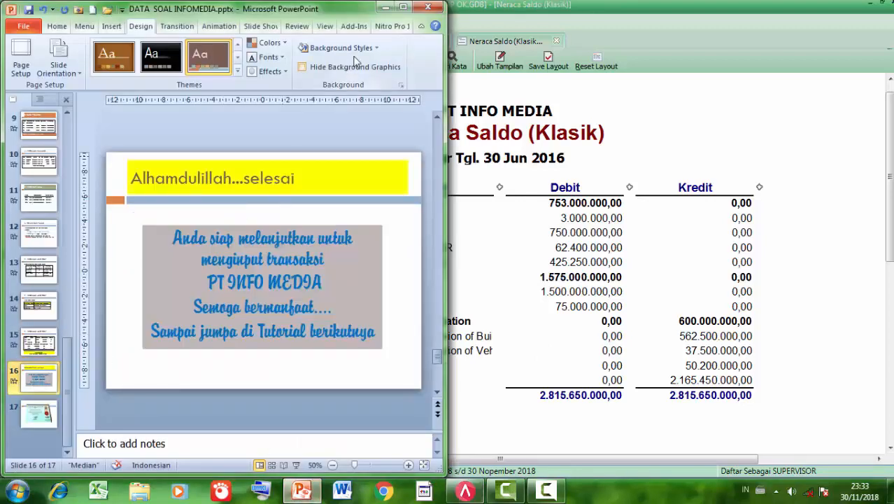
click(296, 465)
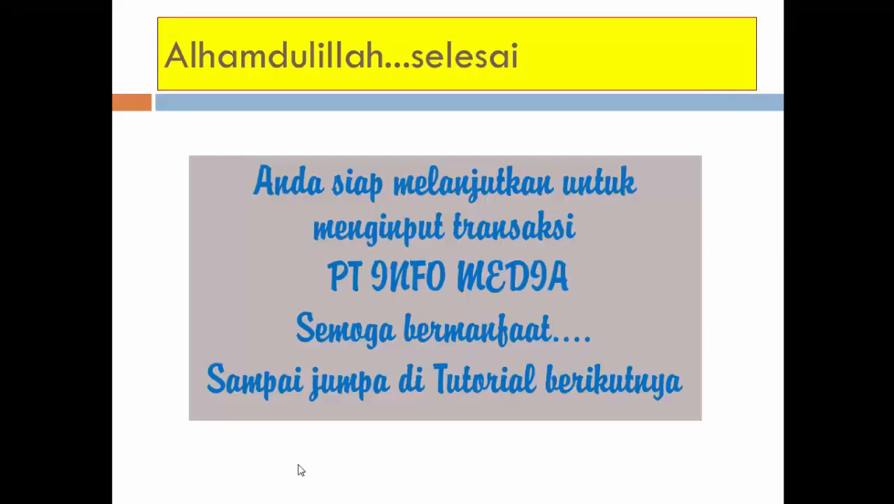